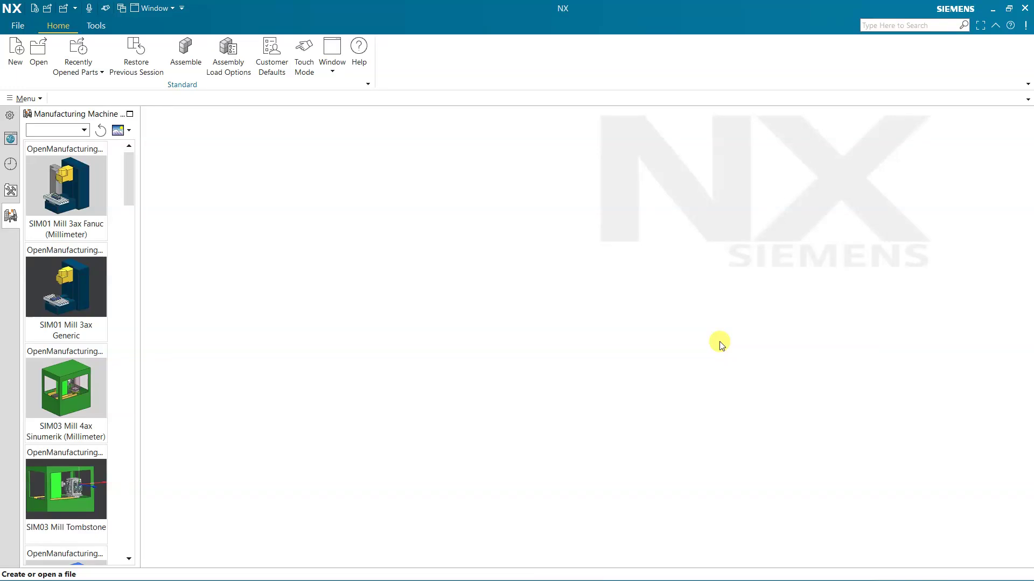
Open the BOTTOM PLATE BOTTLE Parasolid file from the Siemens NX 2312 CAM folder.
left_click(39, 49)
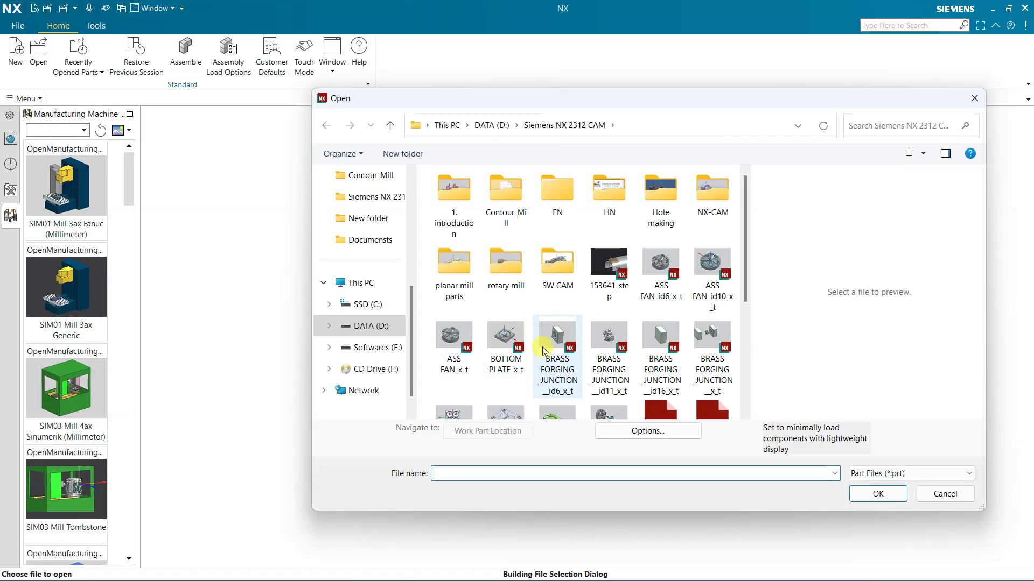
scroll(615, 364, "down", 2)
scroll(614, 355, "down", 2)
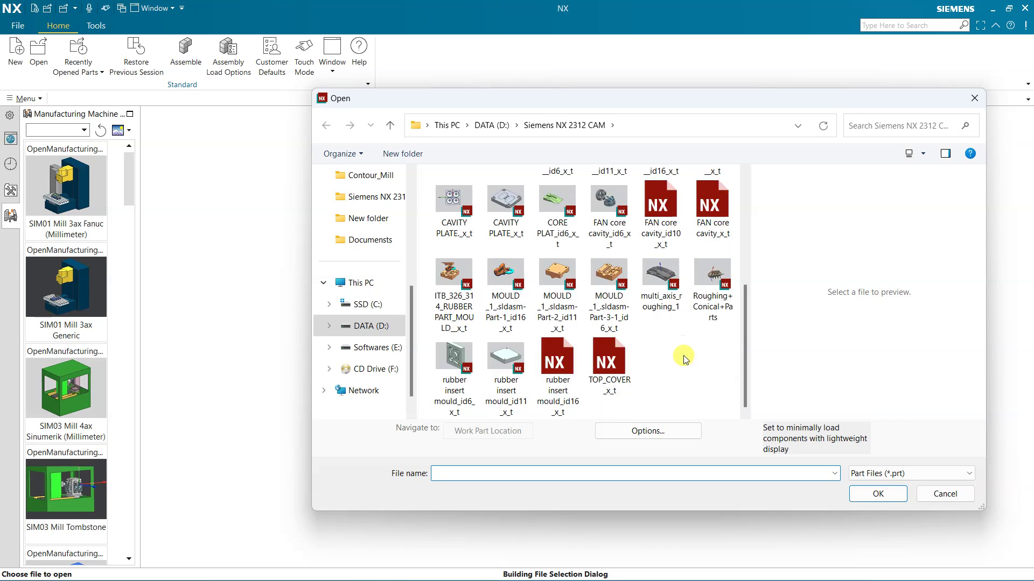
left_click(883, 474)
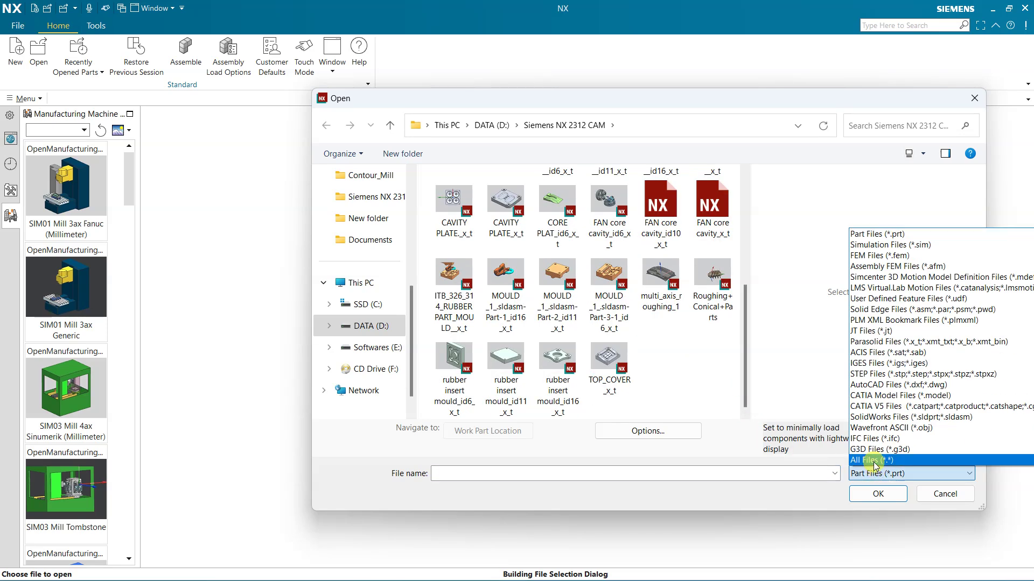
left_click(886, 374)
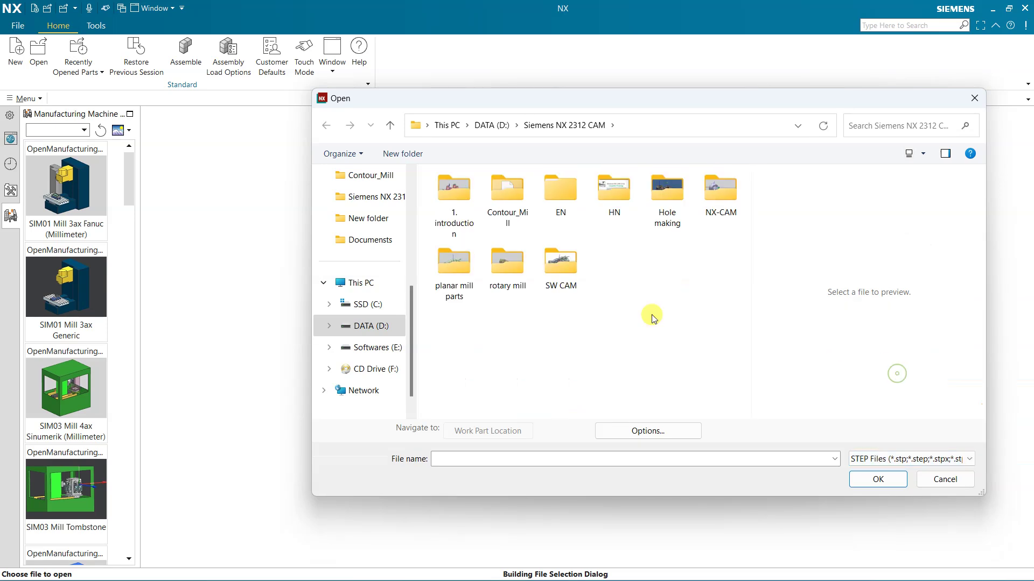
left_click(885, 459)
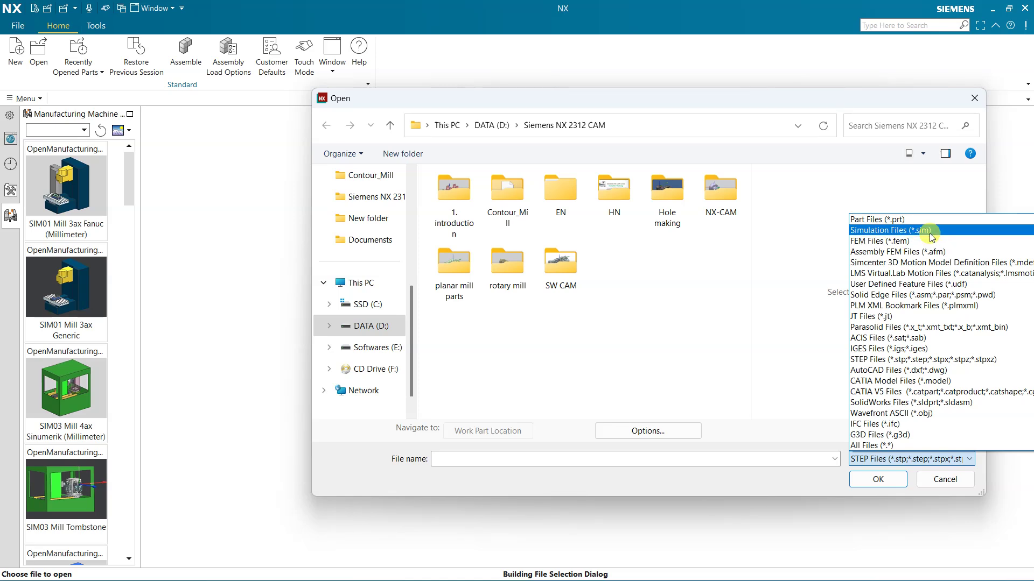
left_click(938, 328)
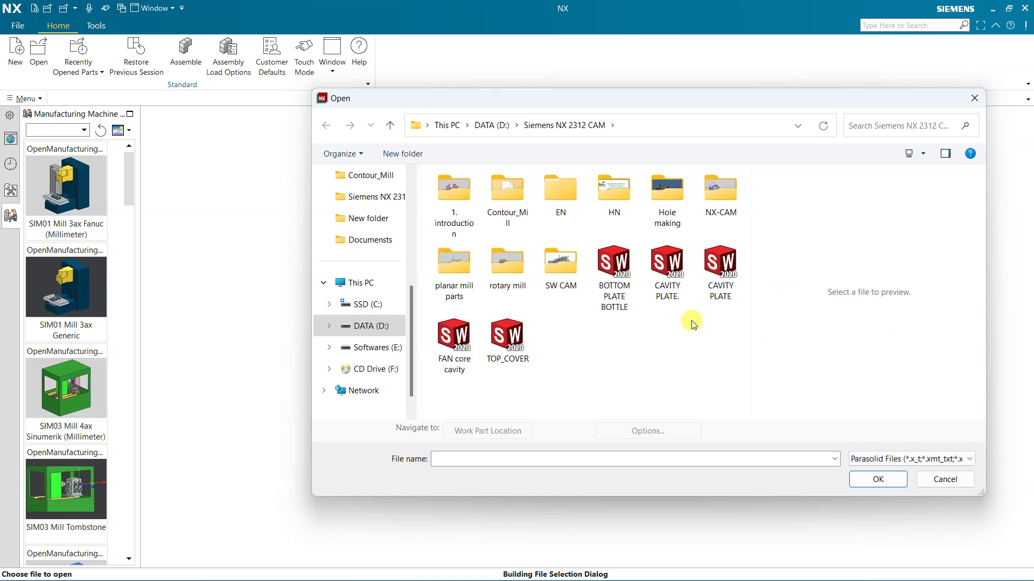
left_click(618, 263)
left_click(860, 479)
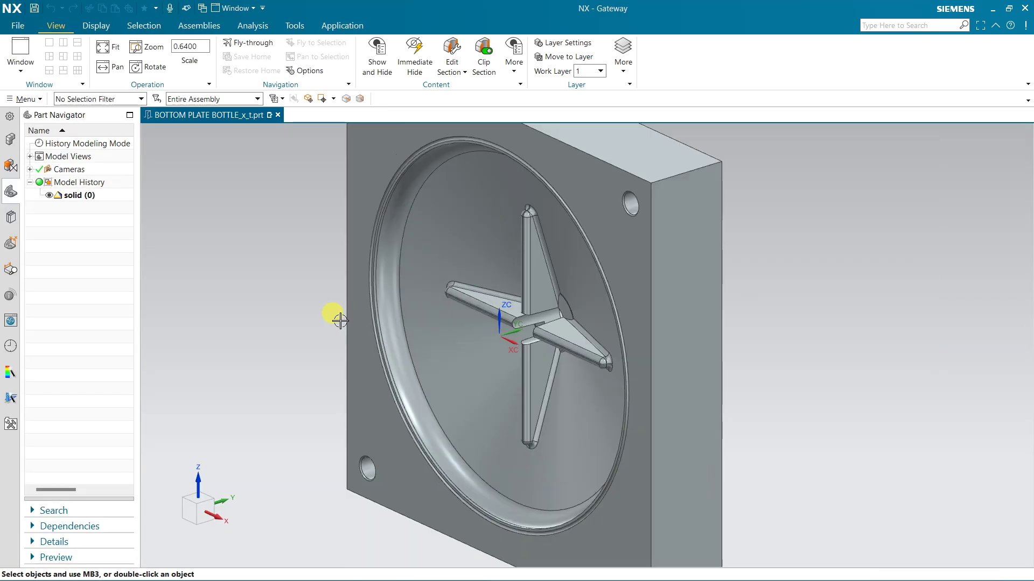
Switch the part to the Manufacturing application with the cam_general configuration and a mill_contour setup.
middle_click_drag(340, 320, 305, 48)
left_click(325, 25)
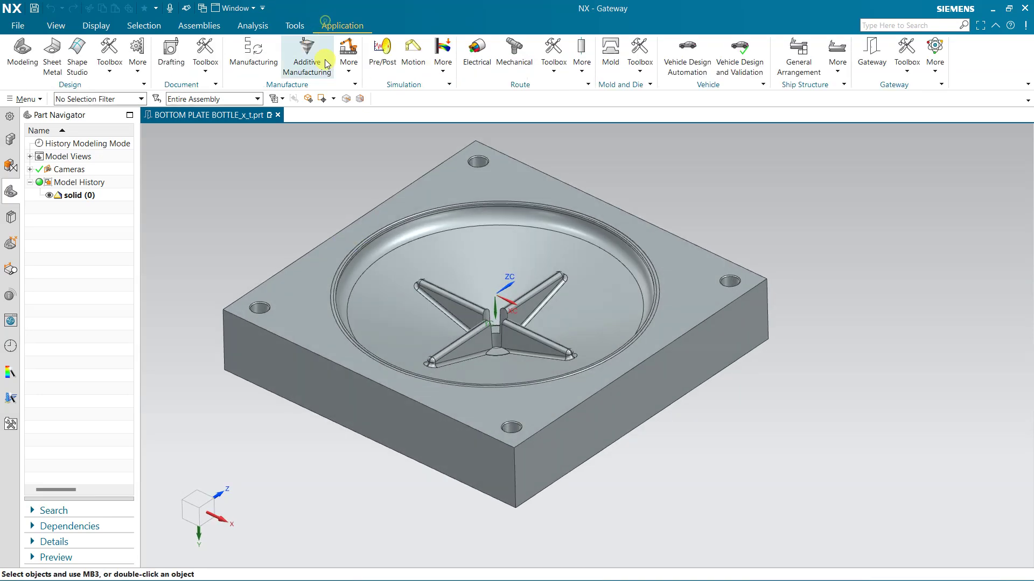
left_click(253, 51)
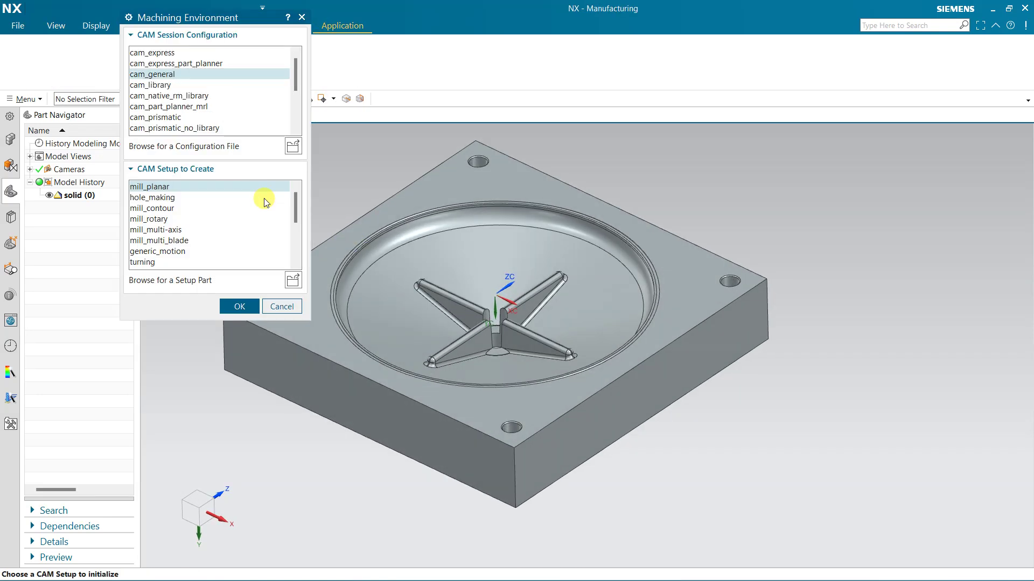
left_click(157, 208)
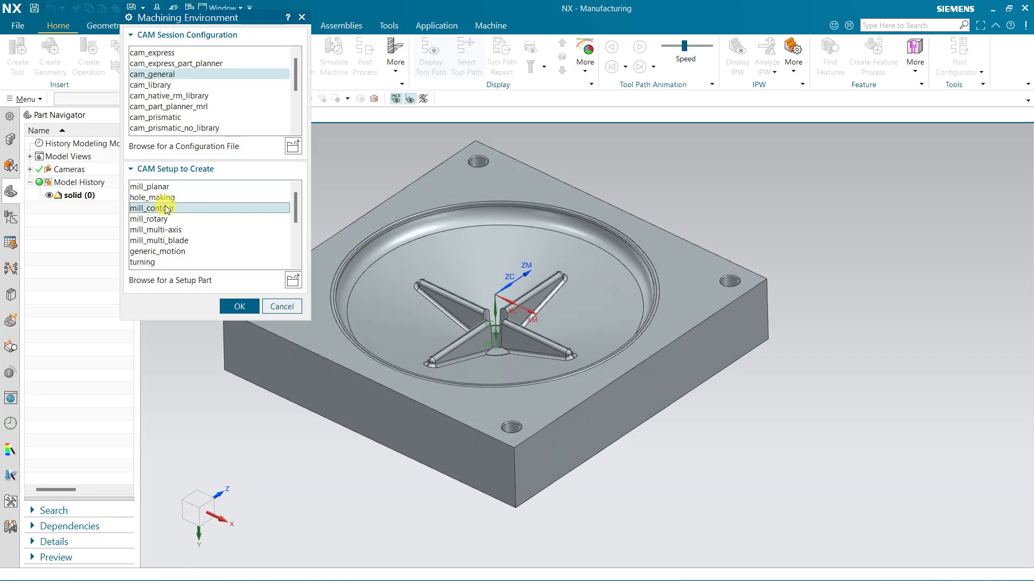
left_click(229, 306)
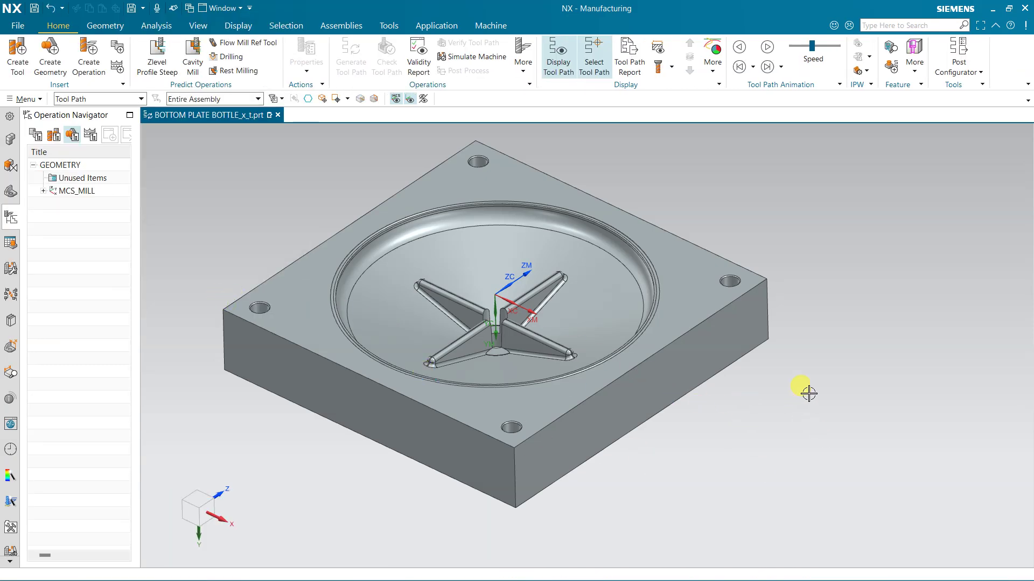
Rotate the MCS_MILL coordinate system about its X axis so ZM points up out of the cavity, and set the safe clearance distance to 5.
left_click(43, 192)
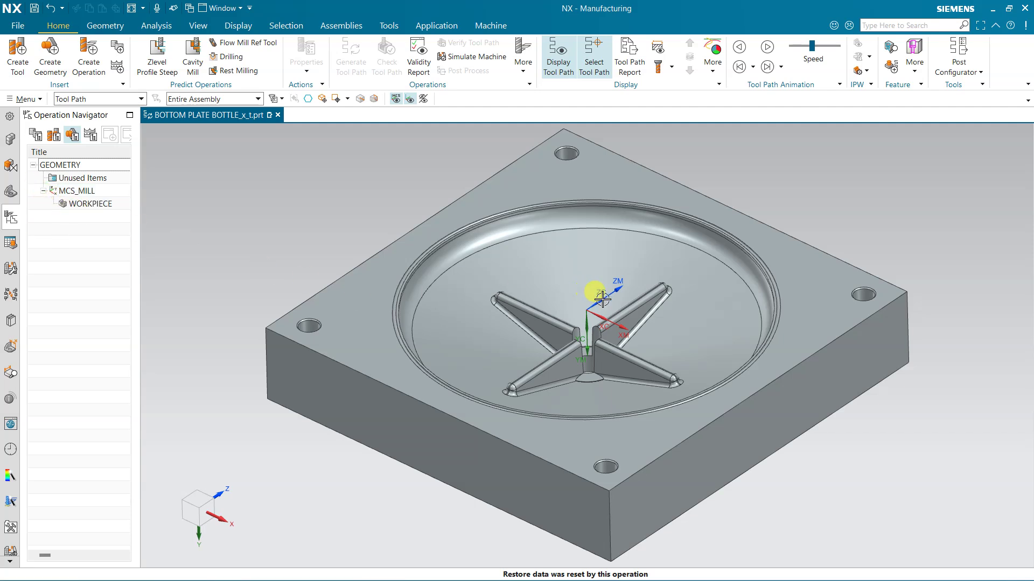
left_click(75, 192)
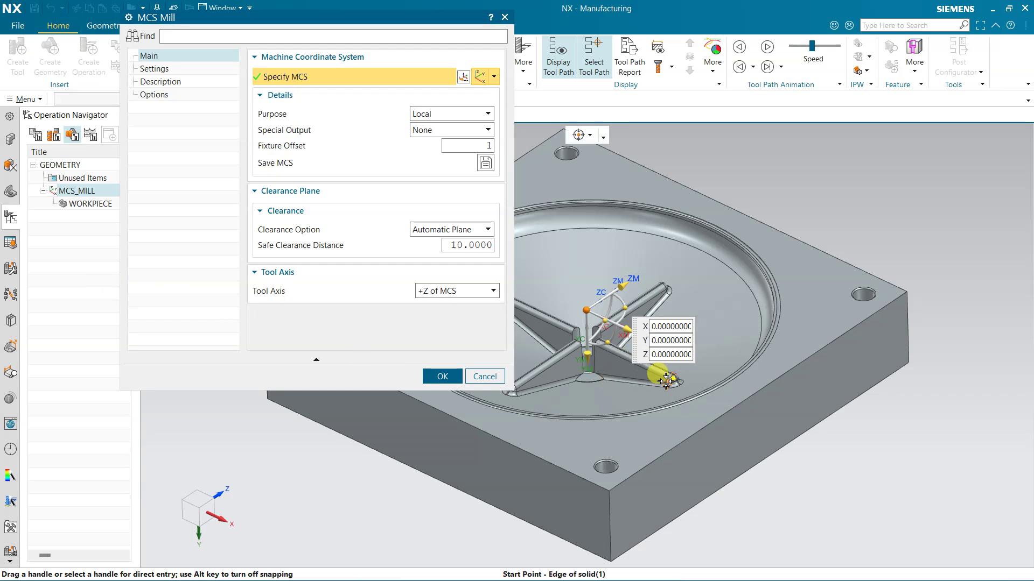
middle_click_drag(666, 381, 611, 315)
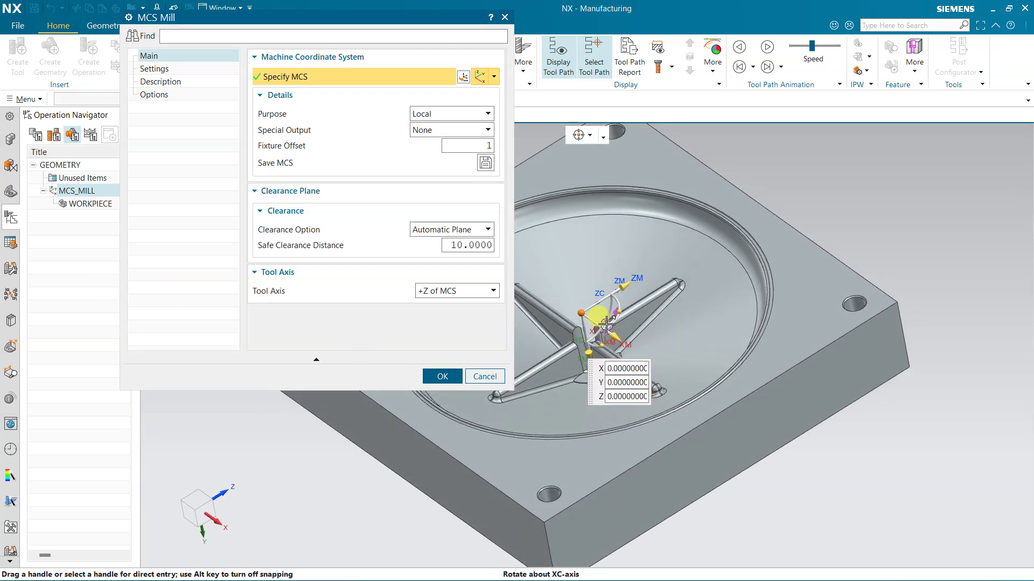
left_click(606, 324)
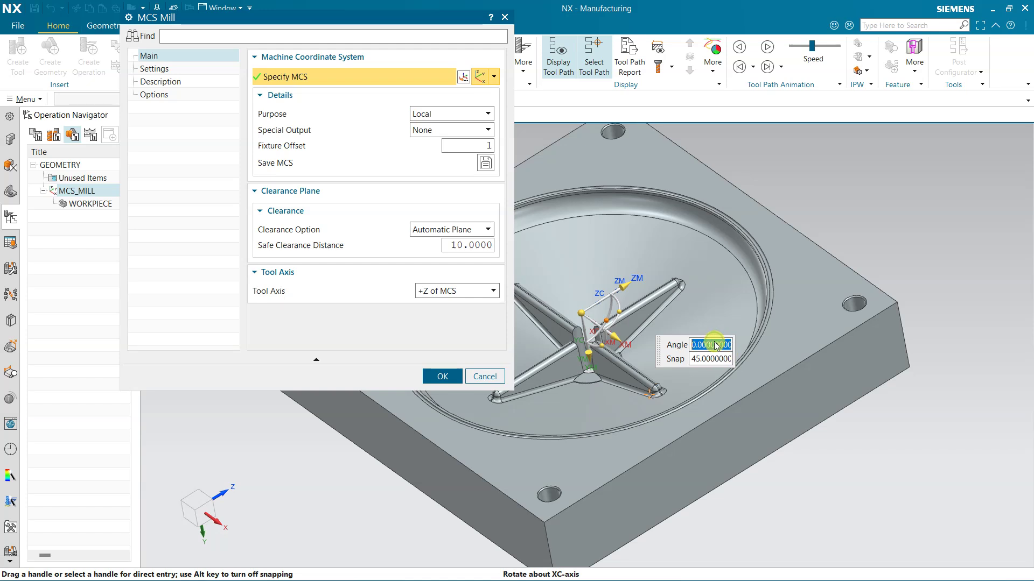
left_click_drag(604, 322, 635, 272)
left_click(582, 313)
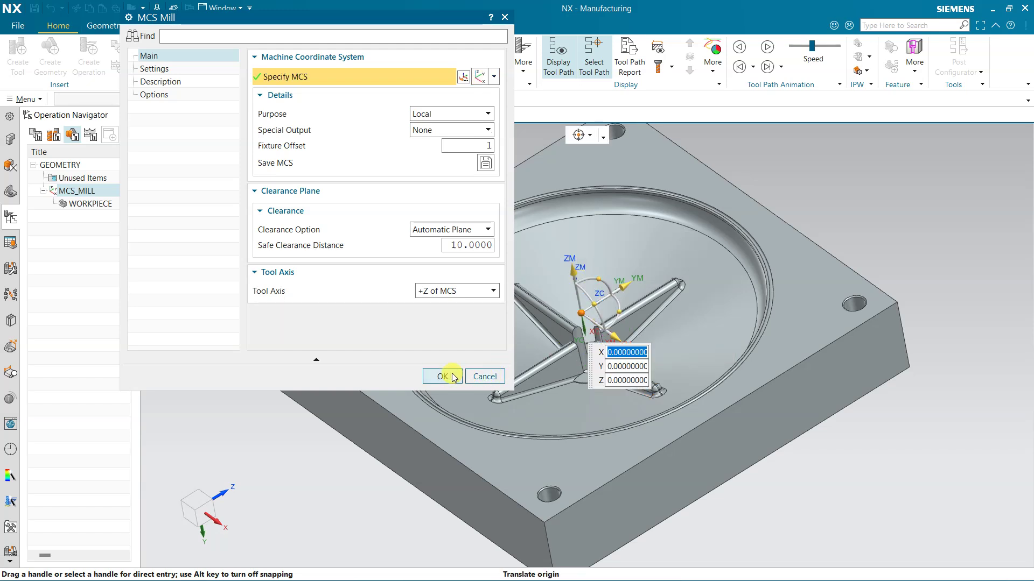
type("5")
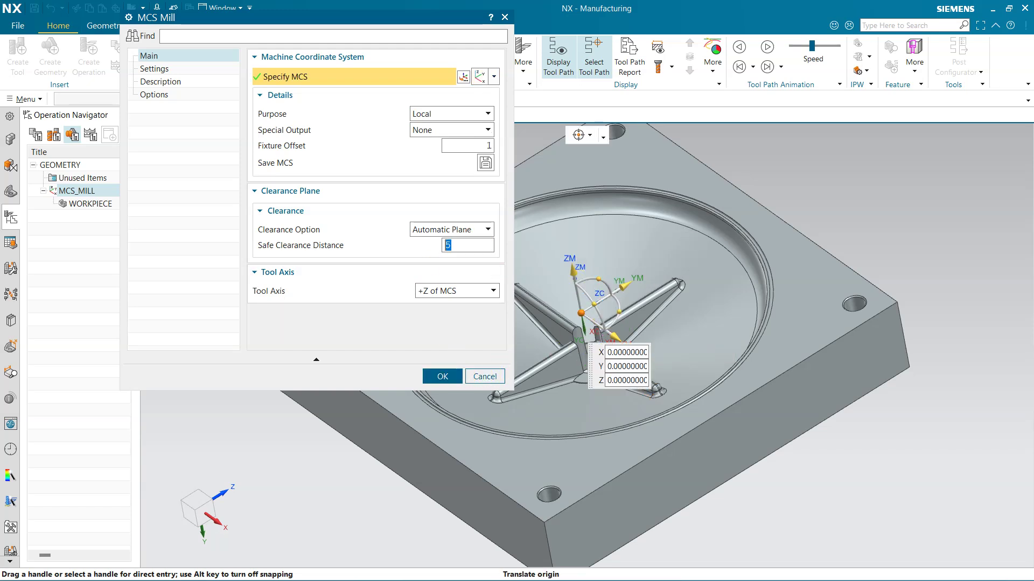
left_click(441, 376)
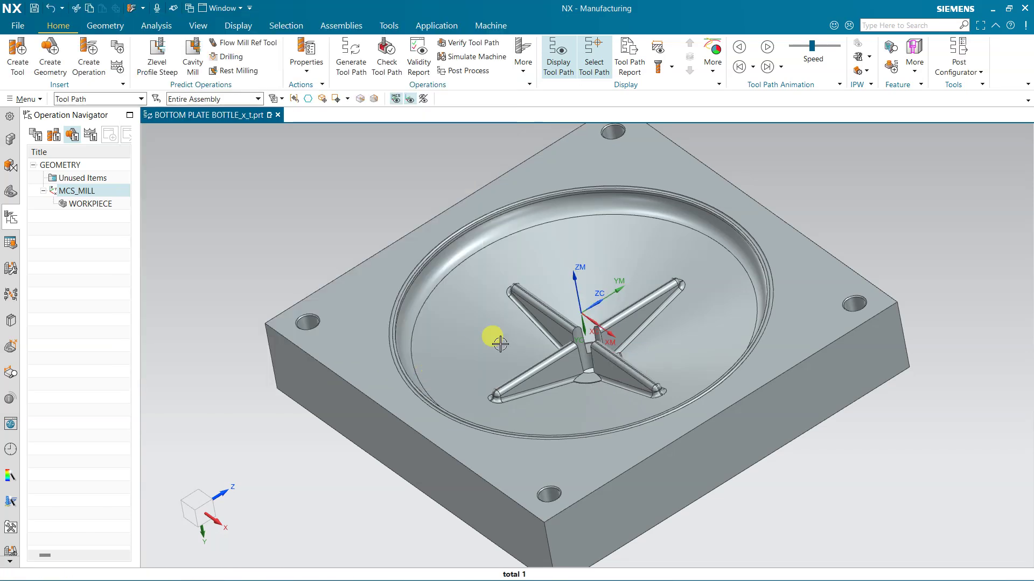
Rotate the work coordinate system 90 degrees about its X axis so that ZC aligns with ZM.
double_click(587, 329)
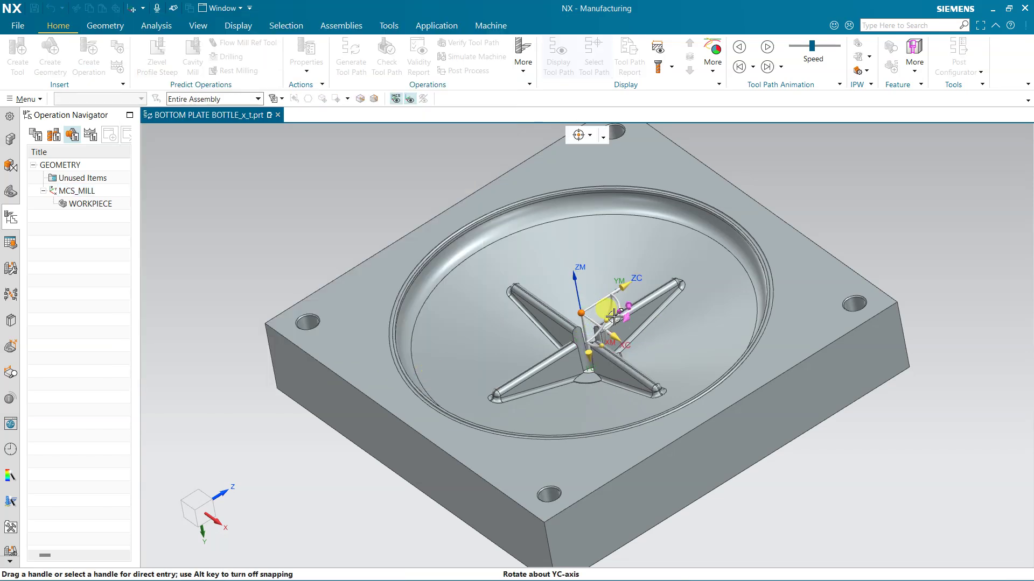
left_click_drag(608, 320, 571, 282)
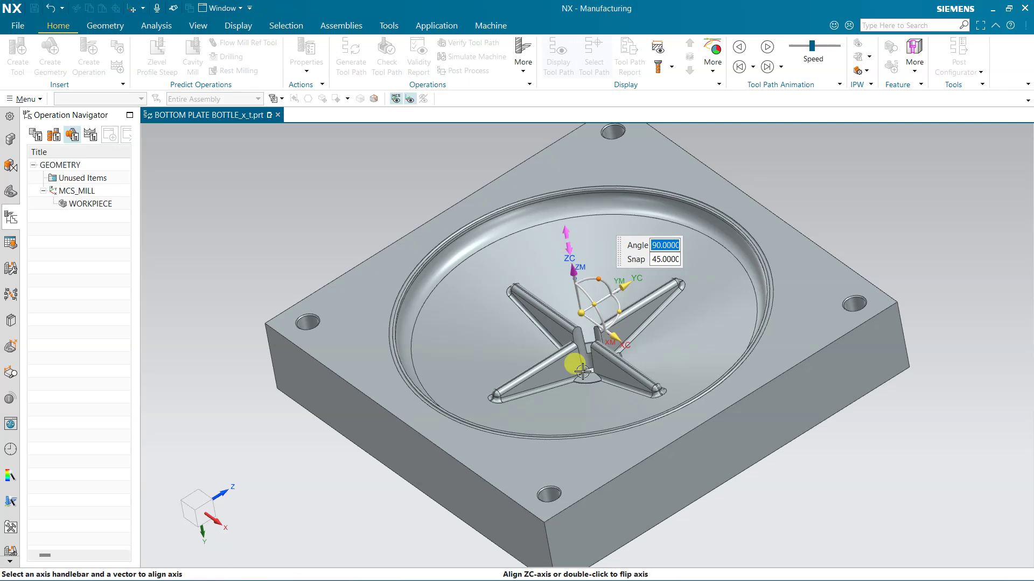
right_click(280, 200)
left_click(307, 206)
middle_click_drag(597, 302, 606, 260)
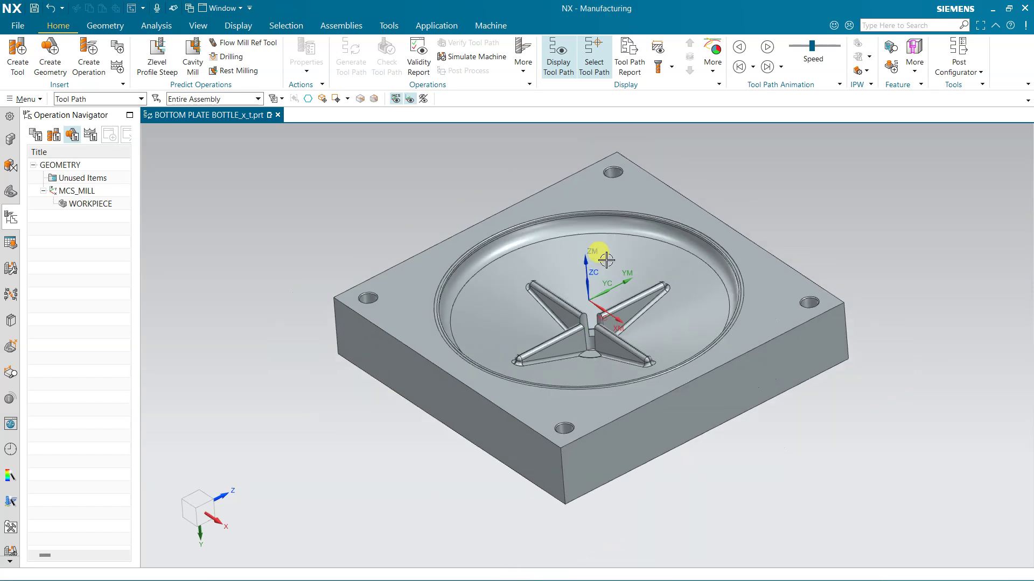
Specify the plate's solid body as the part geometry of WORKPIECE.
double_click(102, 204)
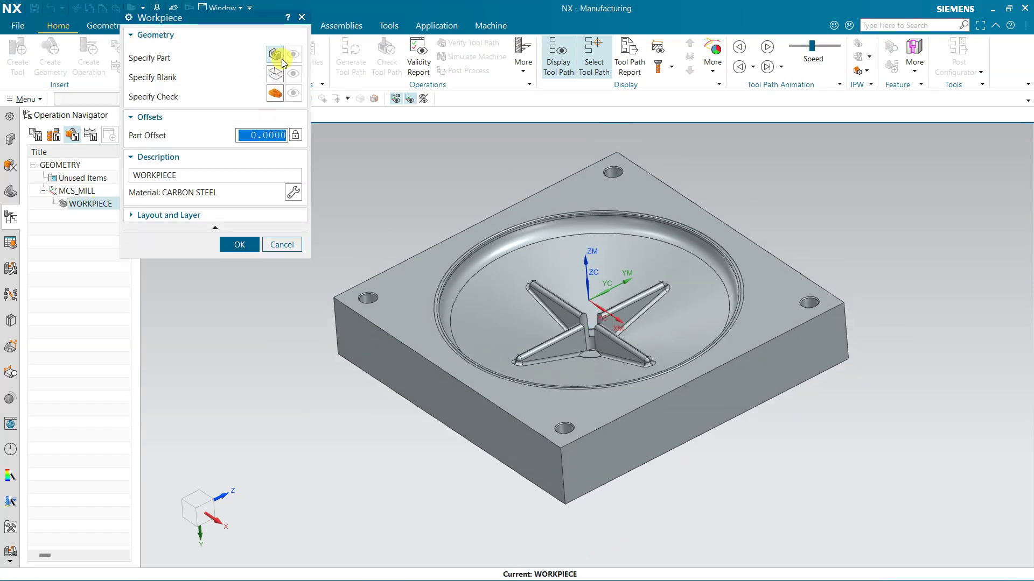
left_click(282, 63)
left_click(409, 344)
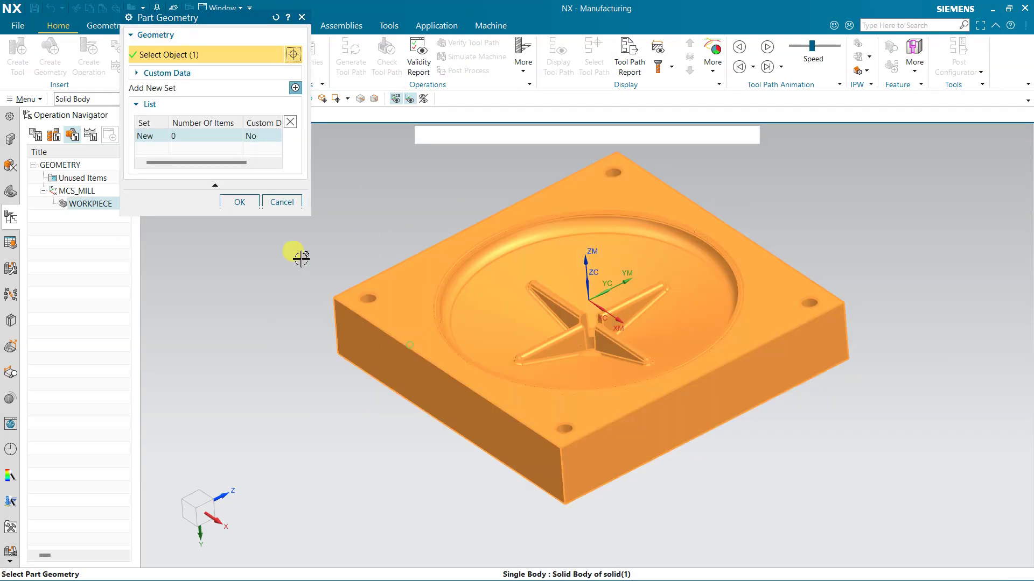
left_click(223, 206)
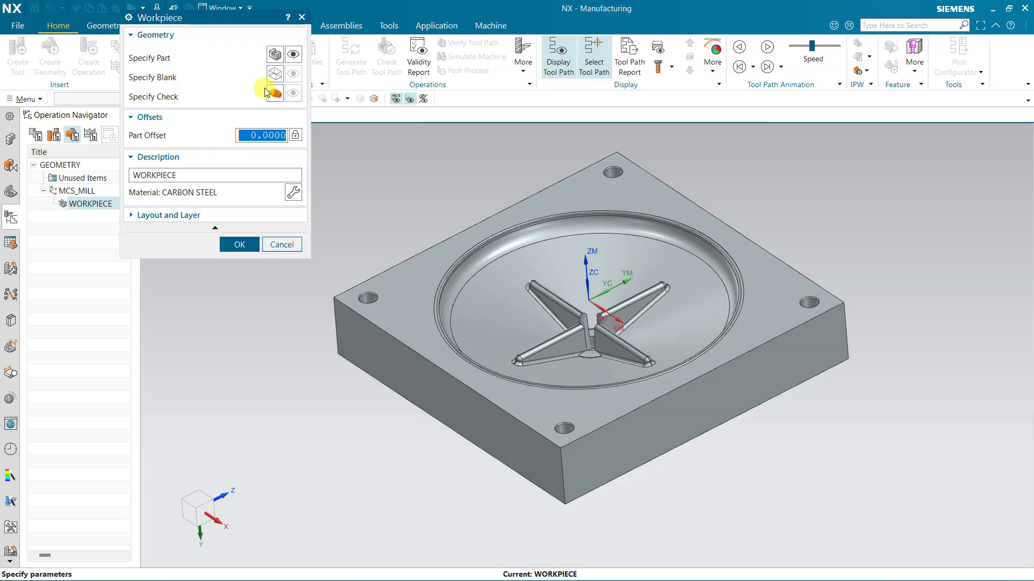
Define the WORKPIECE blank as a bounding block around the part, with the blank display turned off.
middle_click(332, 208)
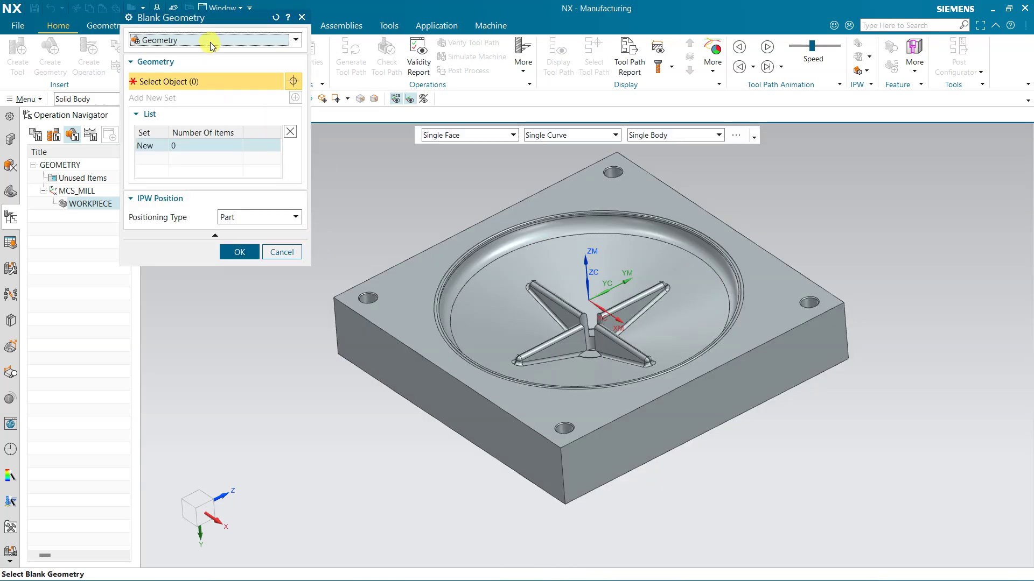
left_click(211, 40)
left_click(204, 76)
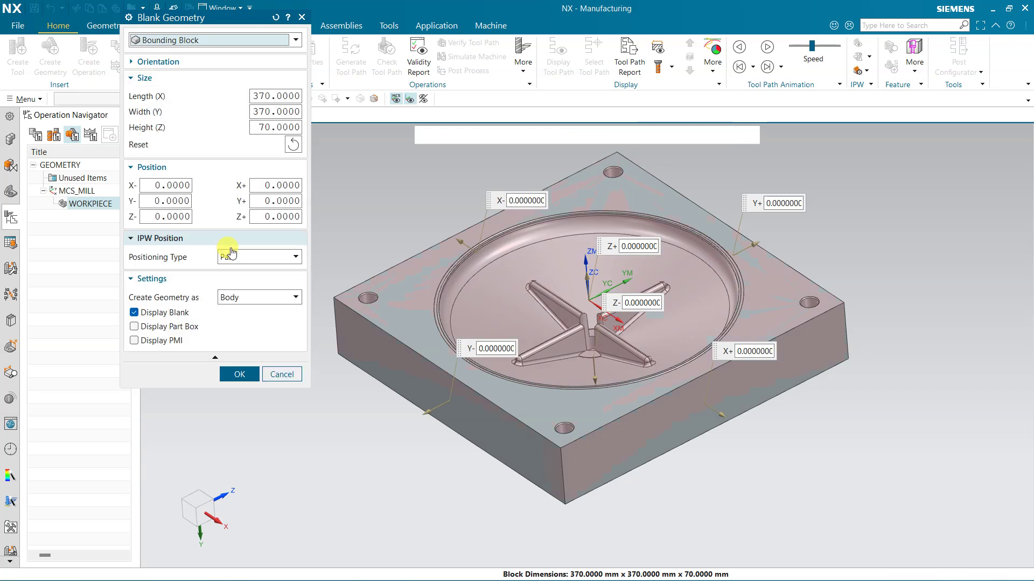
left_click(173, 313)
left_click(235, 374)
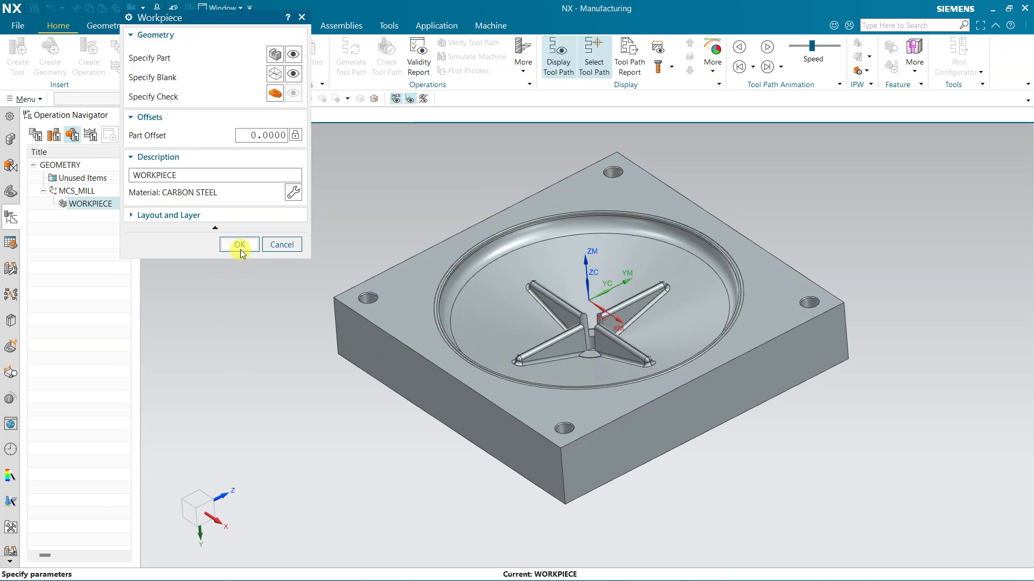
left_click(238, 245)
left_click(79, 225)
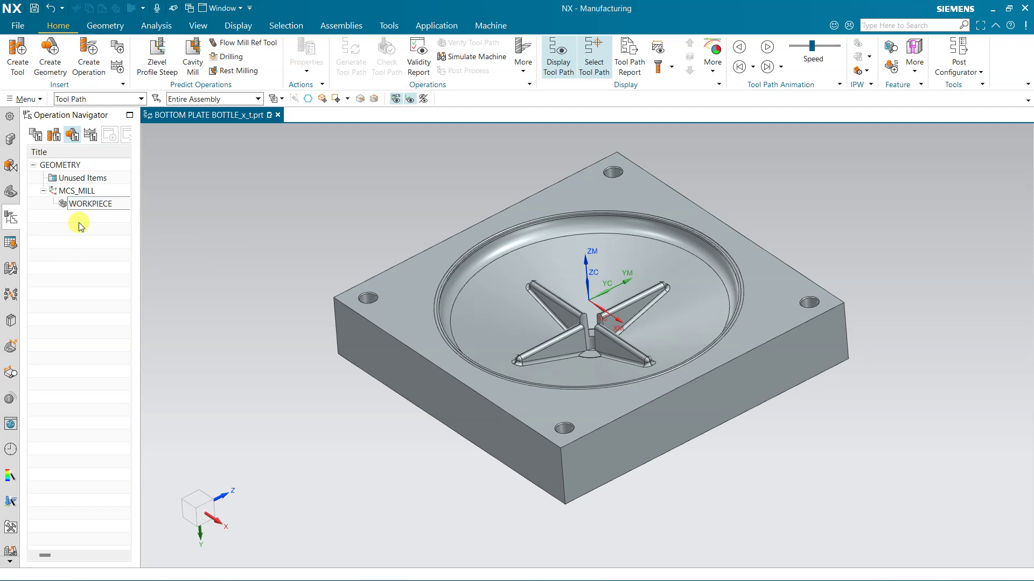
Create a MILL_AREA geometry of type mill_contour under WORKPIECE, keeping the name MILL_AREA.
left_click(49, 52)
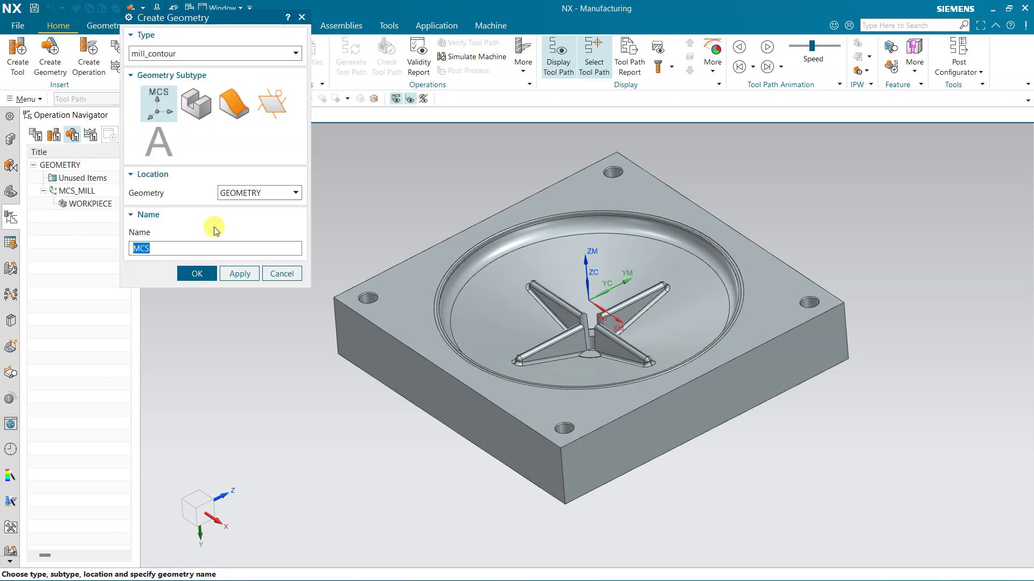
left_click(234, 103)
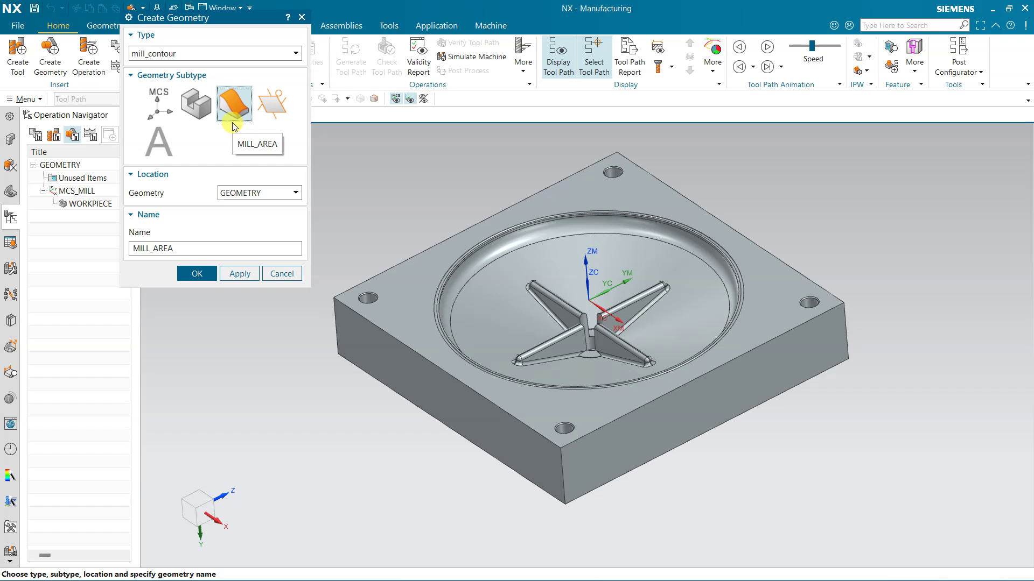
left_click(83, 204)
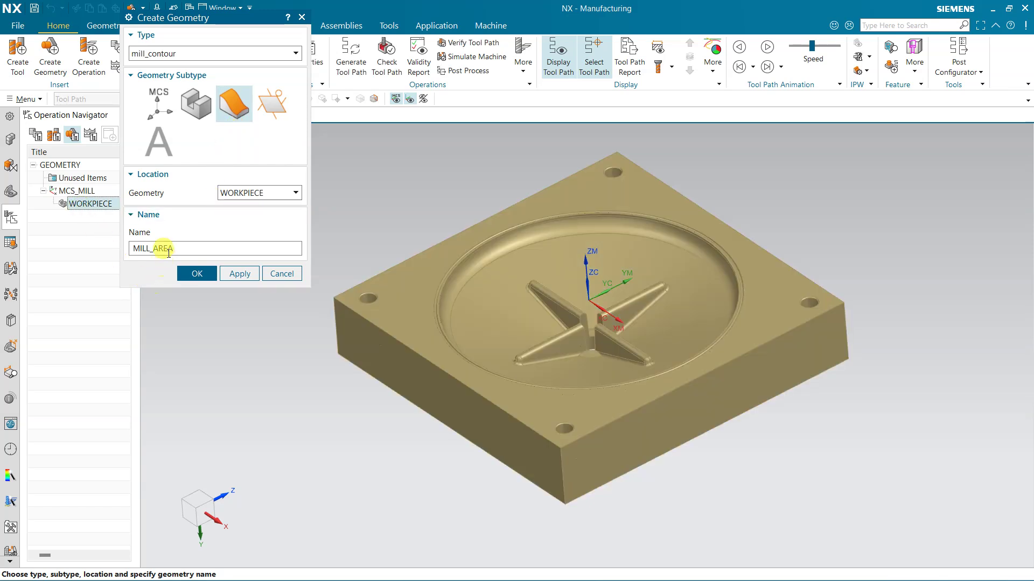
left_click(197, 274)
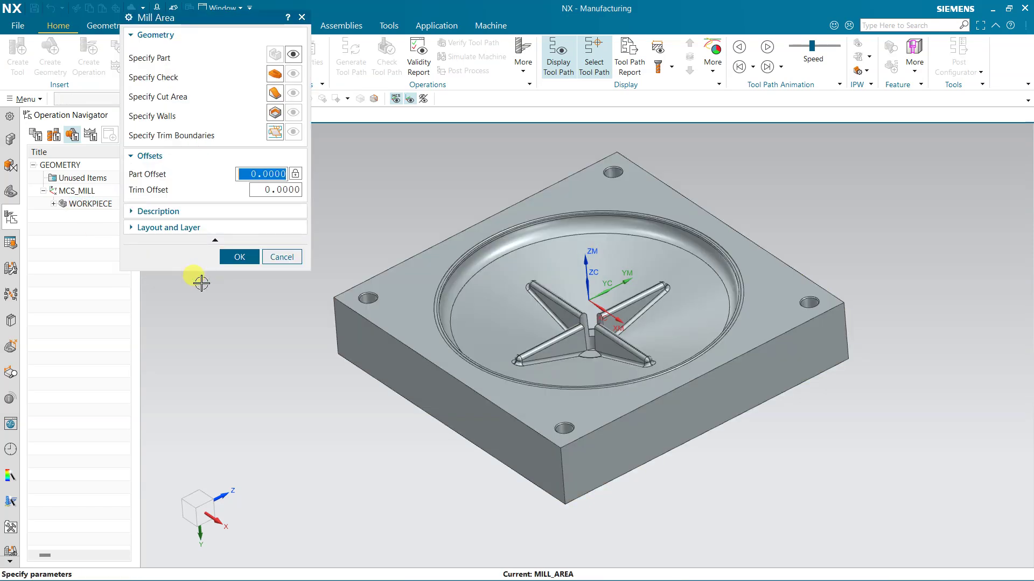
Select the cavity's tangent faces, including the cross ribs, and the wall of the central hole as the MILL_AREA cut area.
left_click(279, 100)
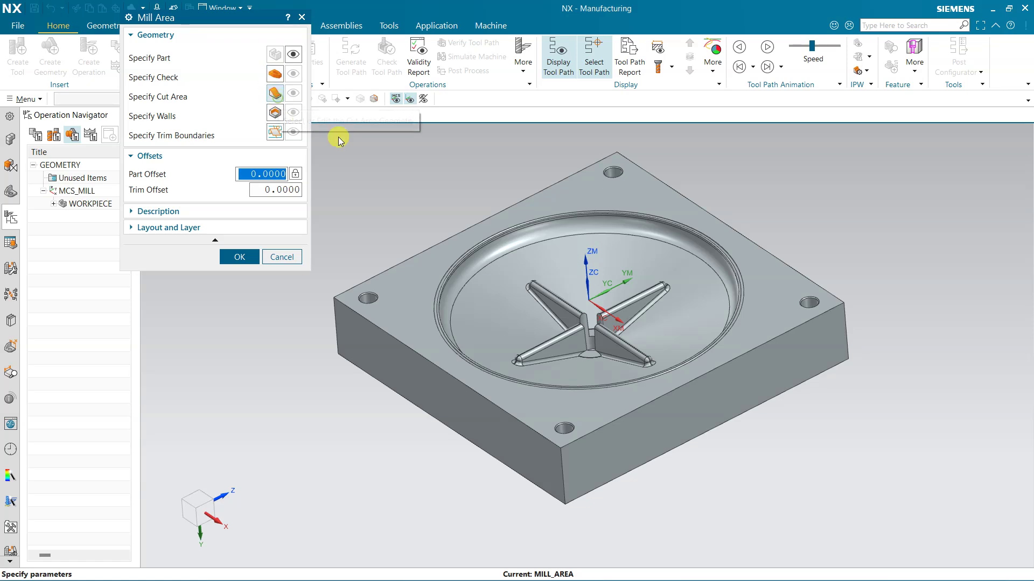
left_click(510, 143)
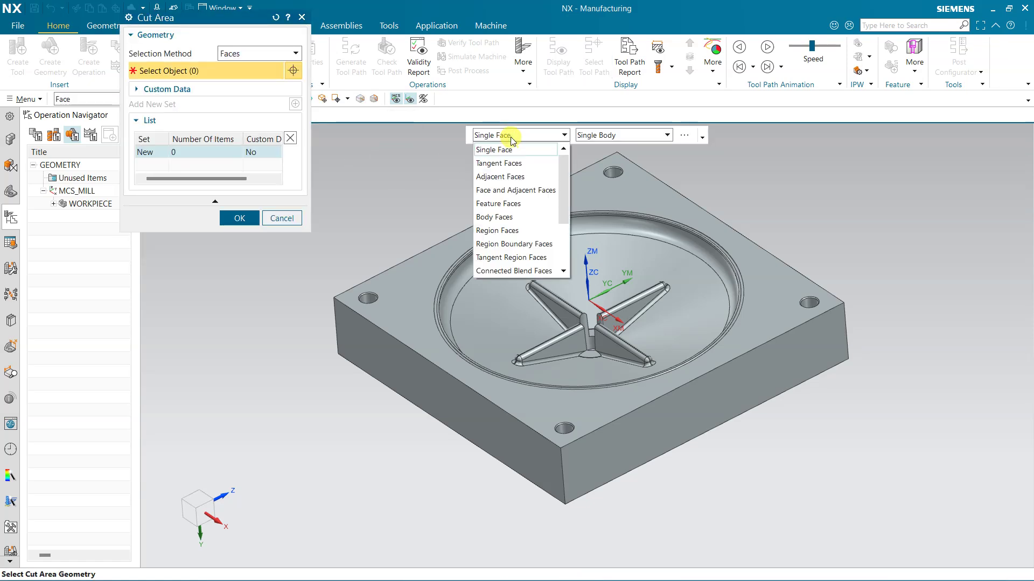
left_click(512, 161)
left_click(520, 325)
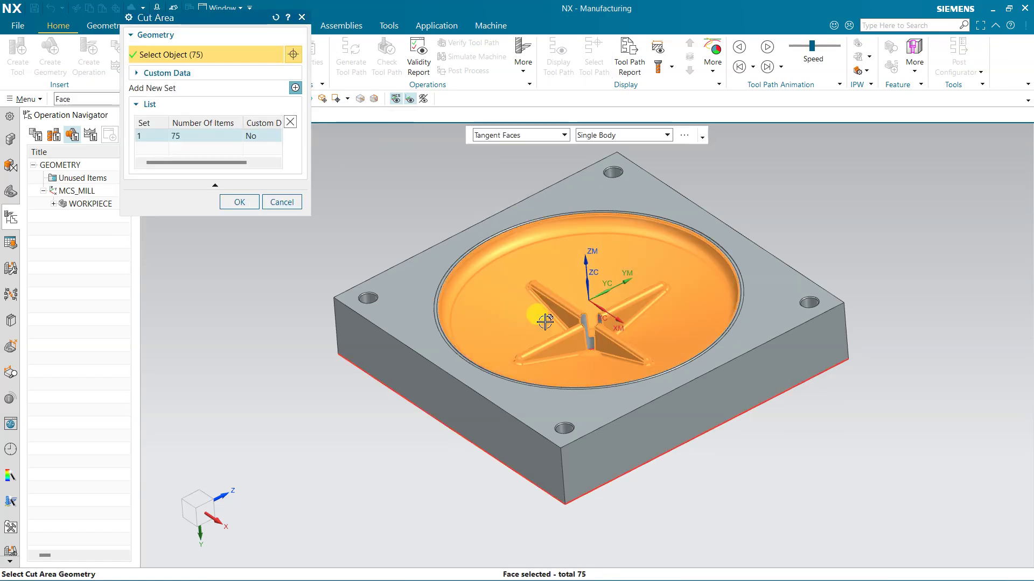
scroll(577, 333, "up", 6)
left_click(584, 245)
scroll(584, 245, "down", 5)
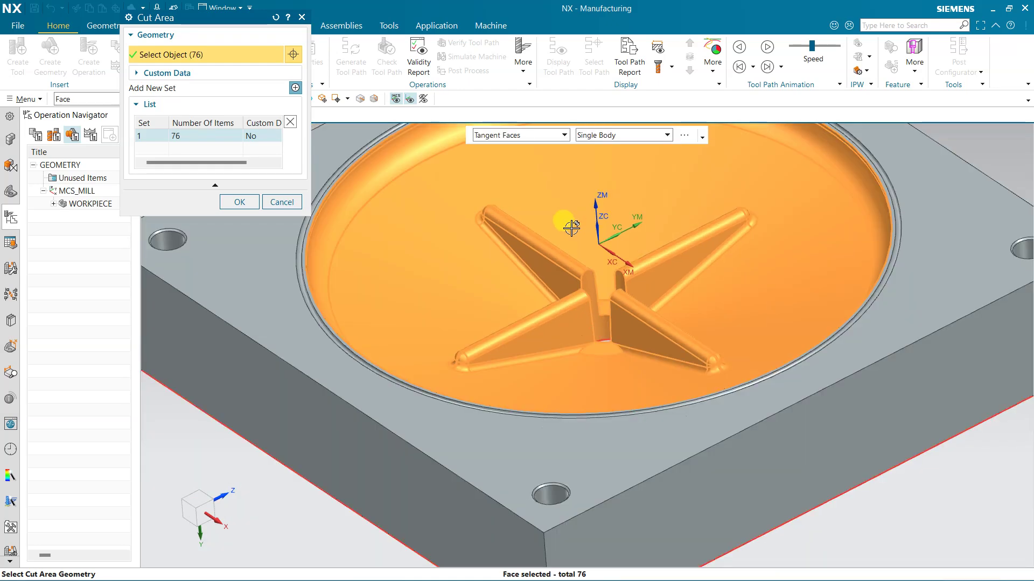
middle_click_drag(559, 224, 584, 301)
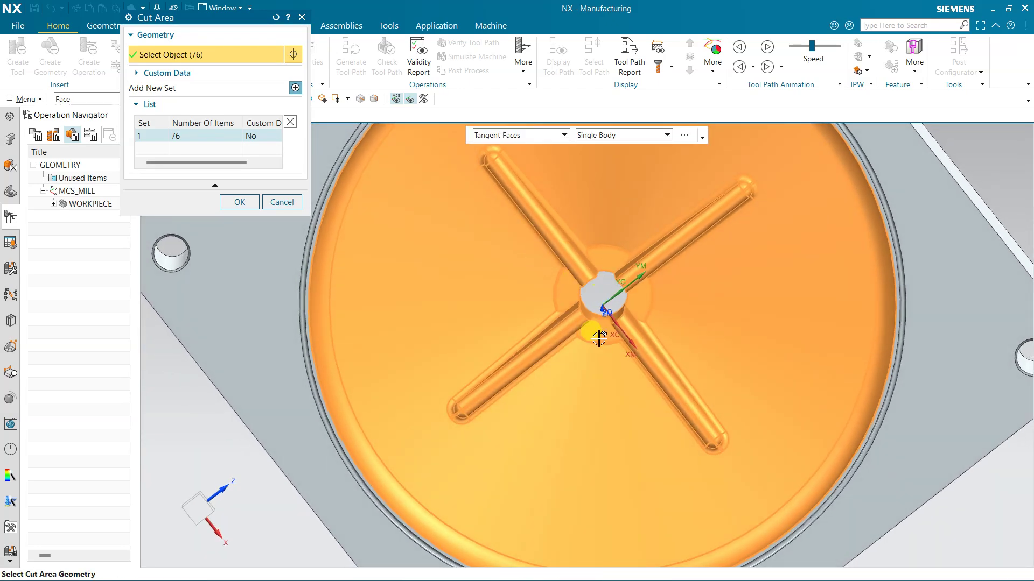
scroll(594, 373, "down", 1)
middle_click_drag(594, 372, 592, 329)
scroll(592, 329, "up", 3)
scroll(592, 328, "down", 2)
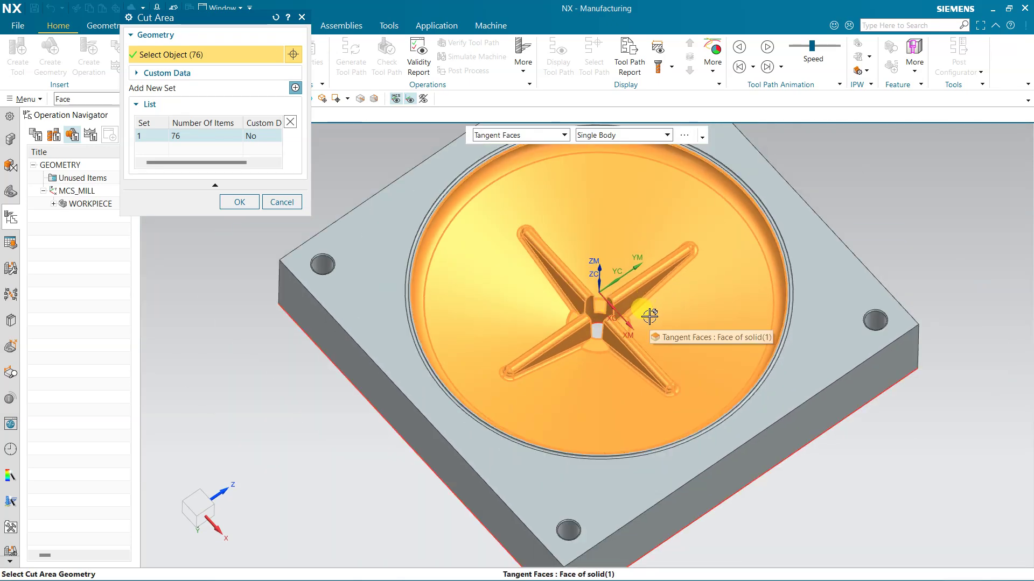
Add the two narrow ring faces around the cavity rim to the cut area and accept the MILL_AREA geometry.
scroll(411, 224, "up", 5)
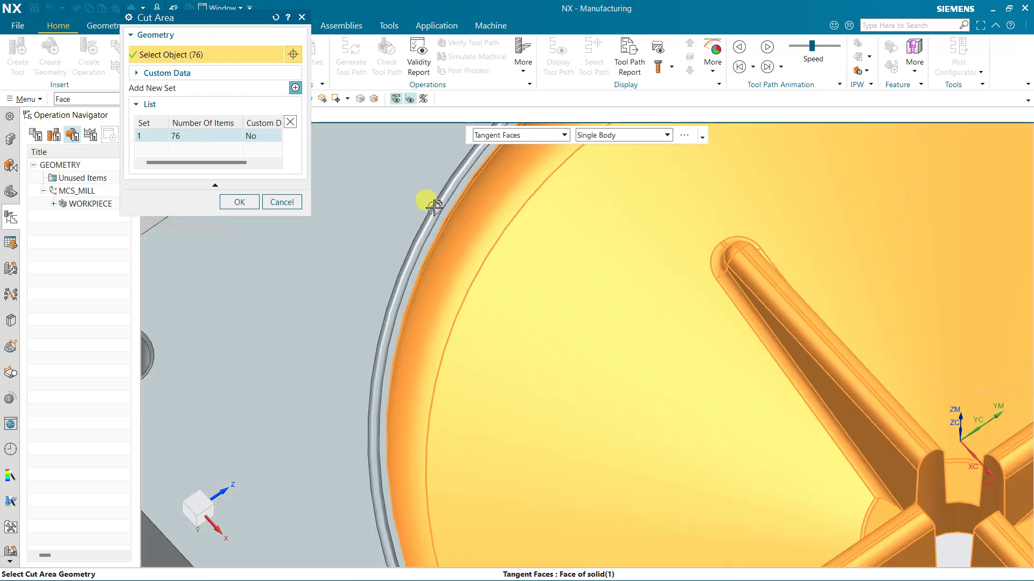
left_click(443, 236)
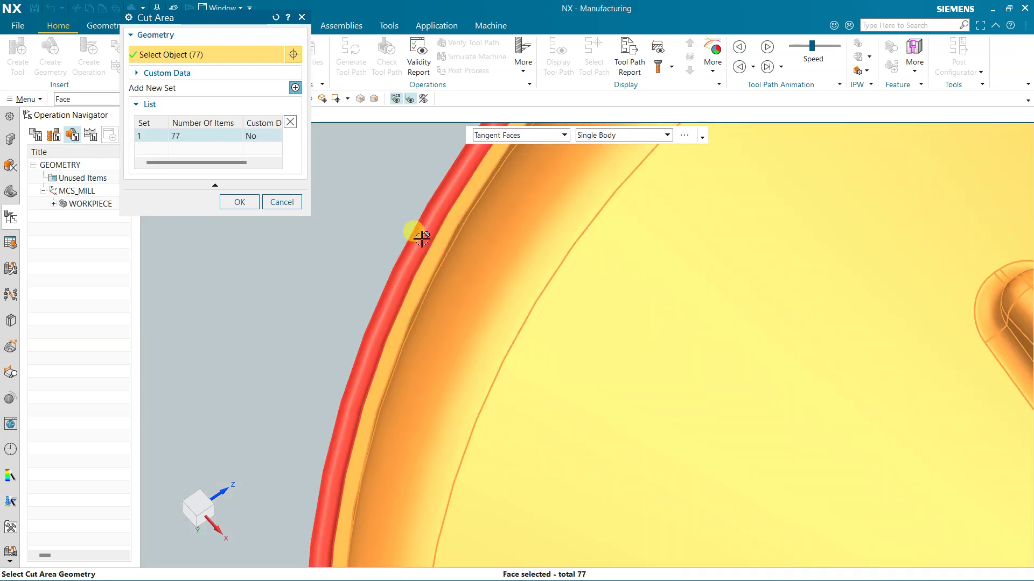
left_click(423, 236)
scroll(450, 291, "down", 3)
scroll(489, 316, "down", 5)
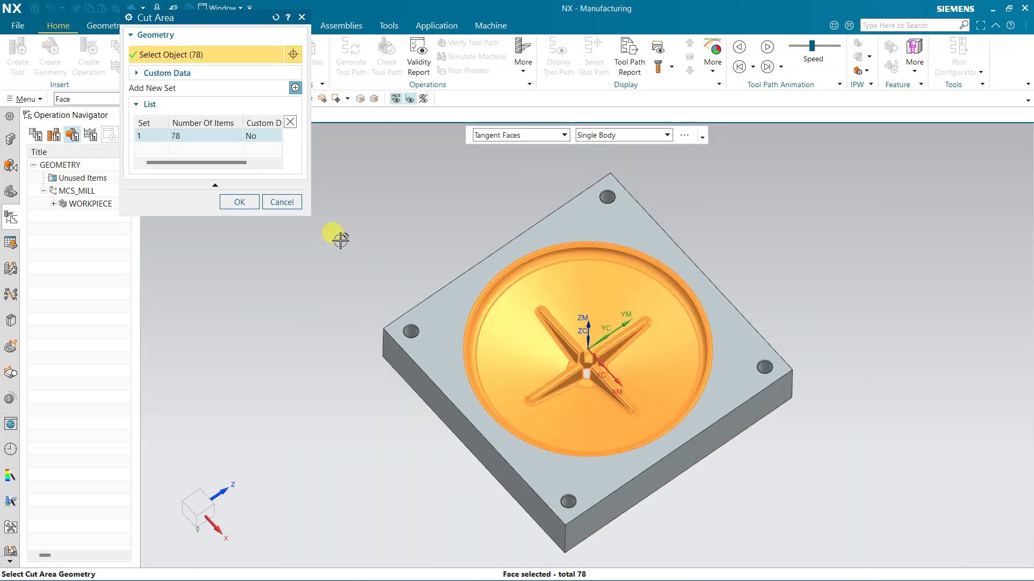
left_click(254, 205)
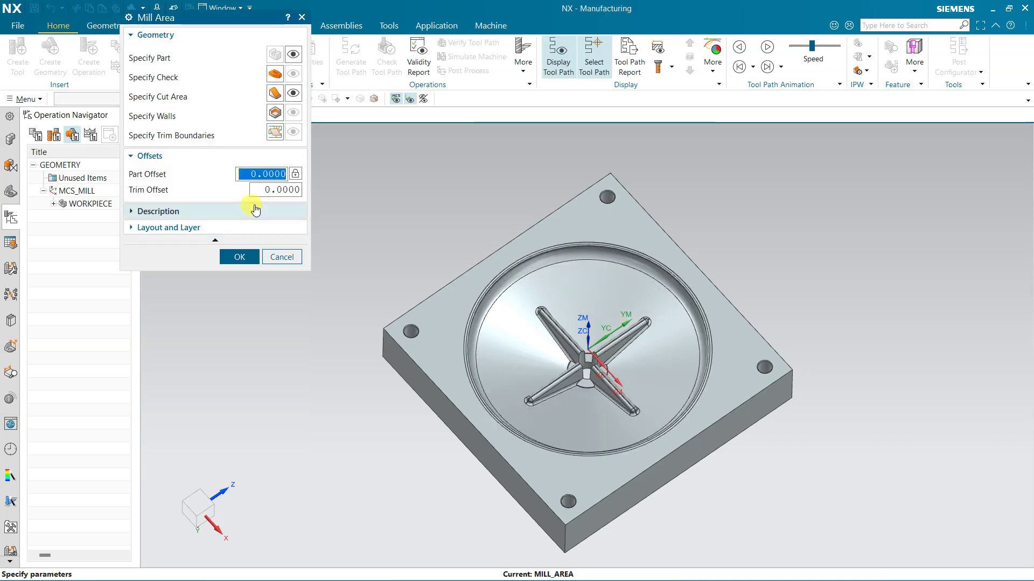
left_click(241, 255)
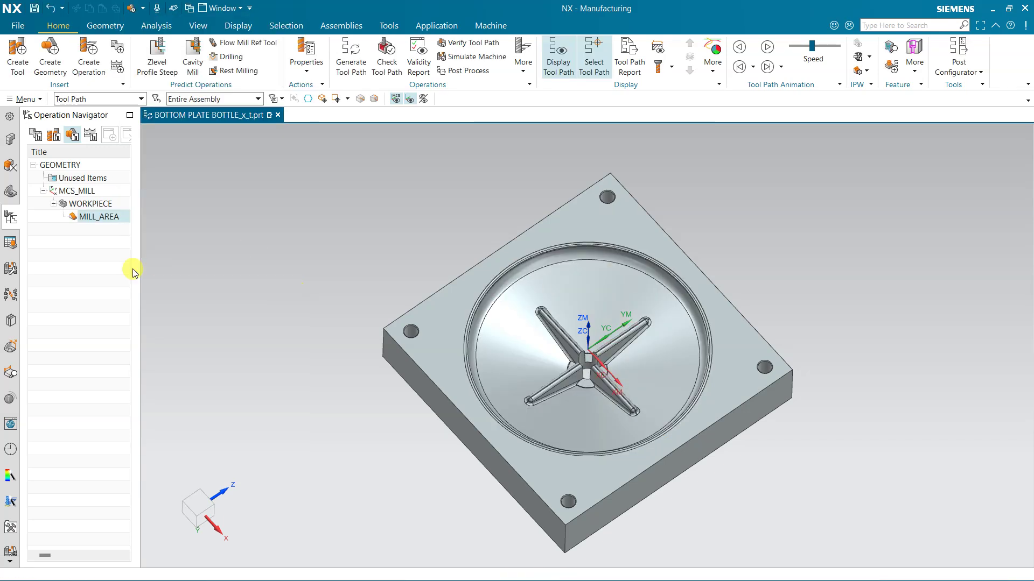
Run an NC Assistant Corners analysis of the plate, using its flat top face as the reference plane.
middle_click_drag(339, 310, 323, 288)
scroll(565, 346, "up", 3)
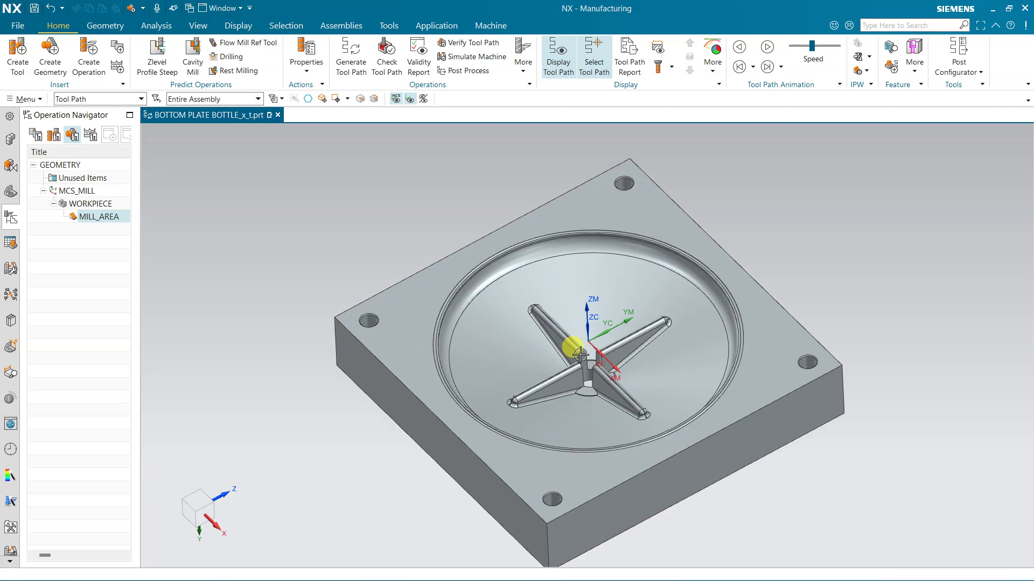
left_click(168, 27)
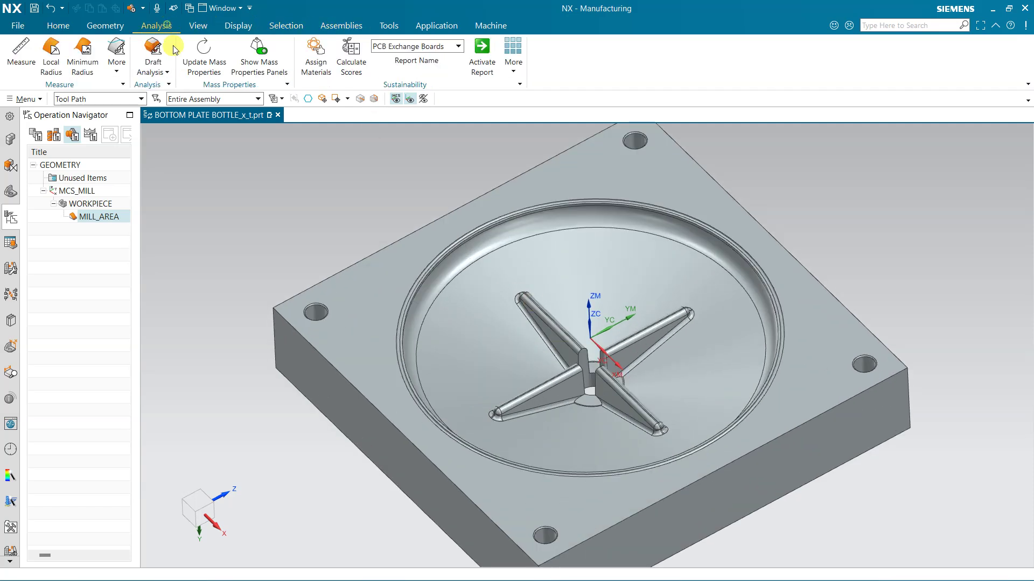
left_click(162, 70)
left_click(178, 139)
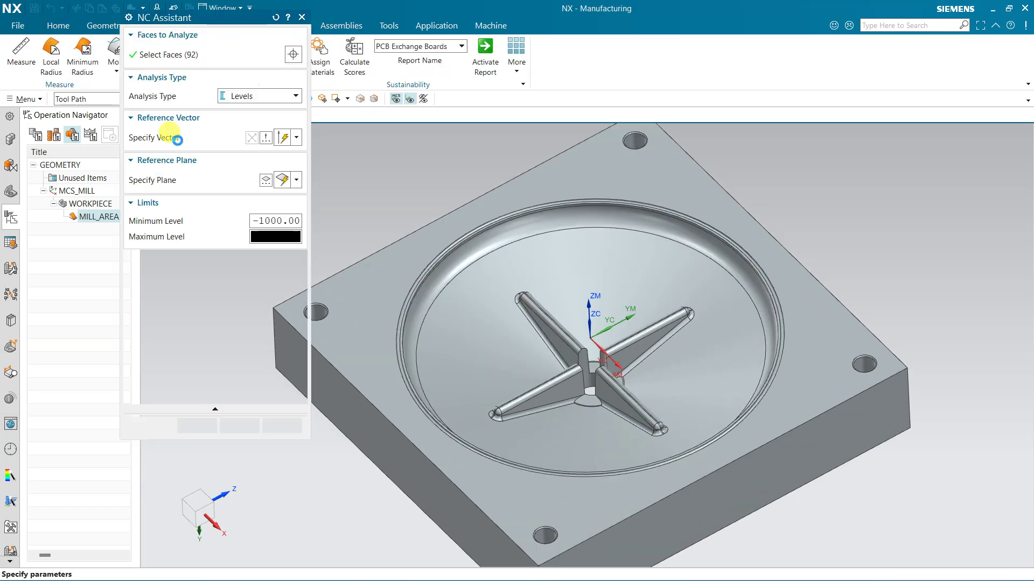
left_click(259, 96)
left_click(241, 121)
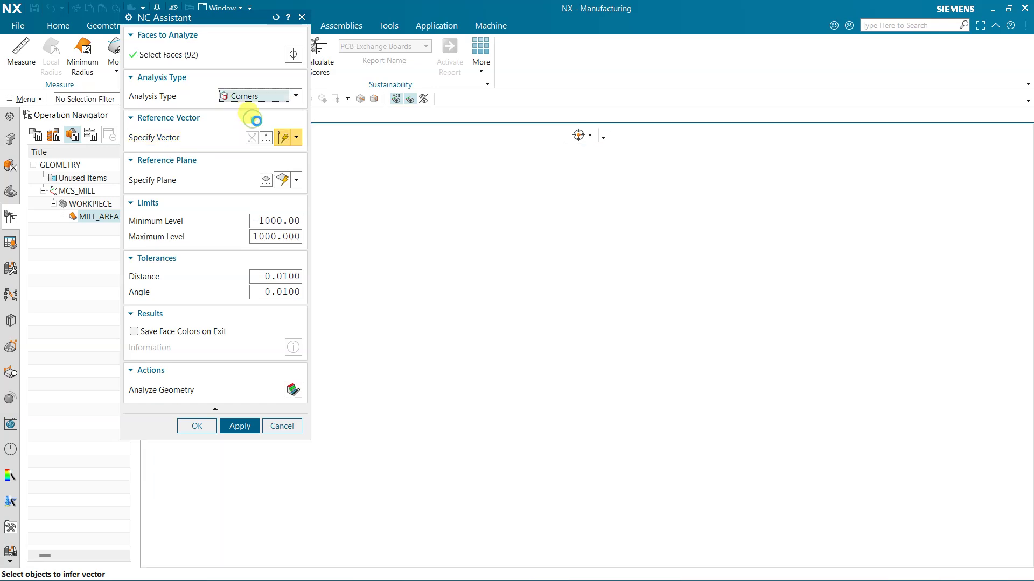
left_click(405, 239)
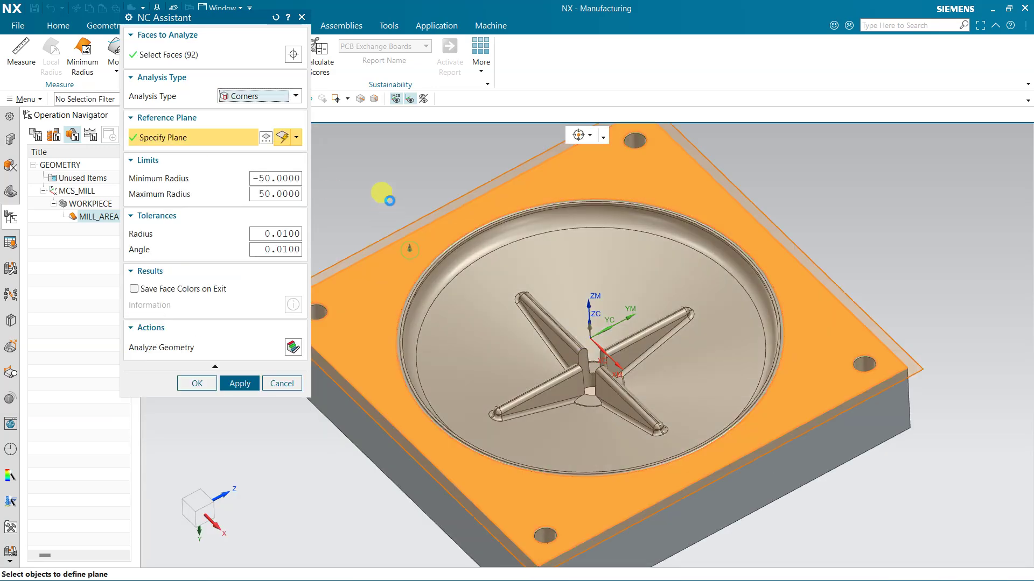
left_click(287, 351)
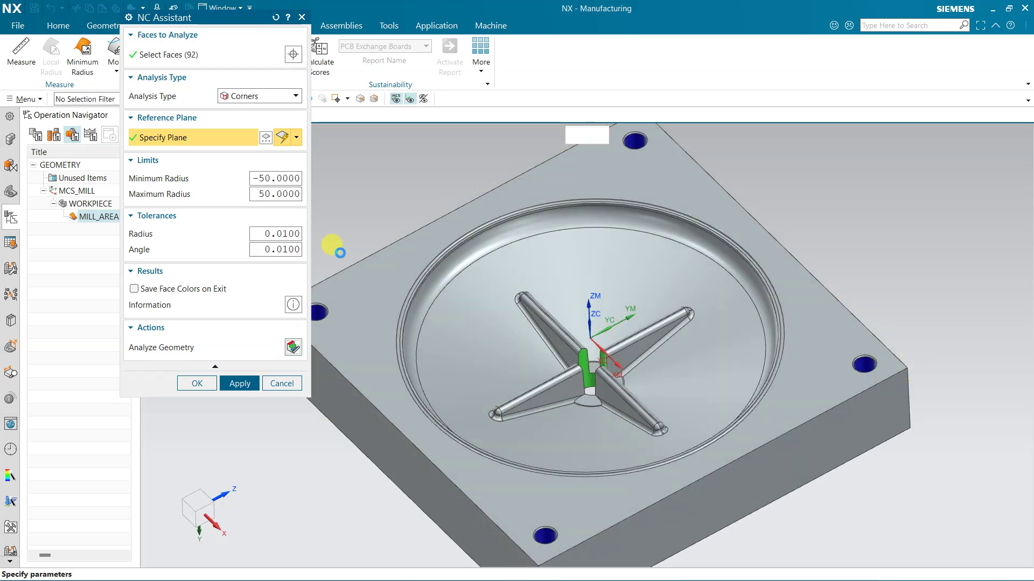
List the corner analysis results and compare the reported radii with the coloured holes and hub faces.
left_click(294, 305)
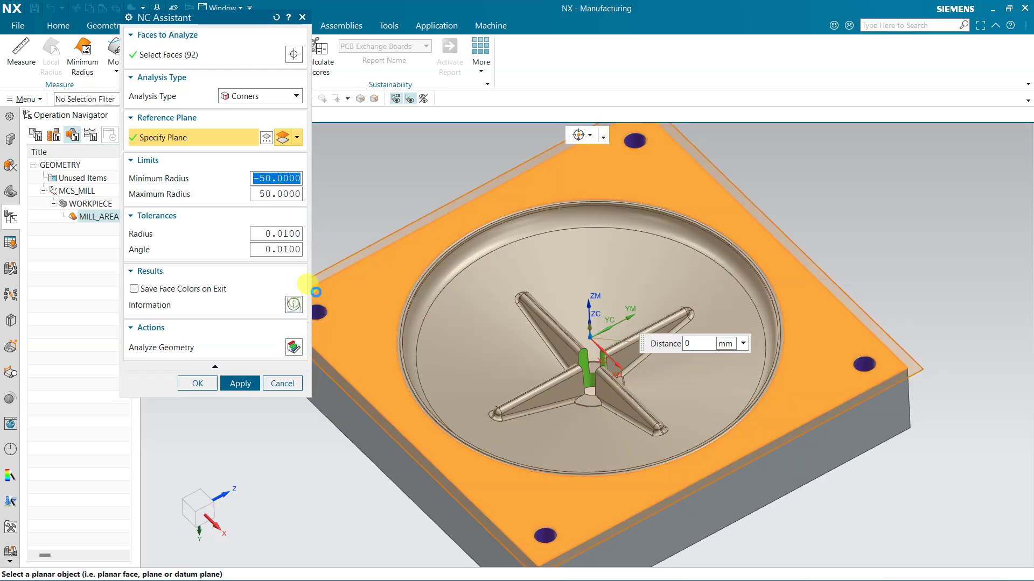
key("ctrl+f")
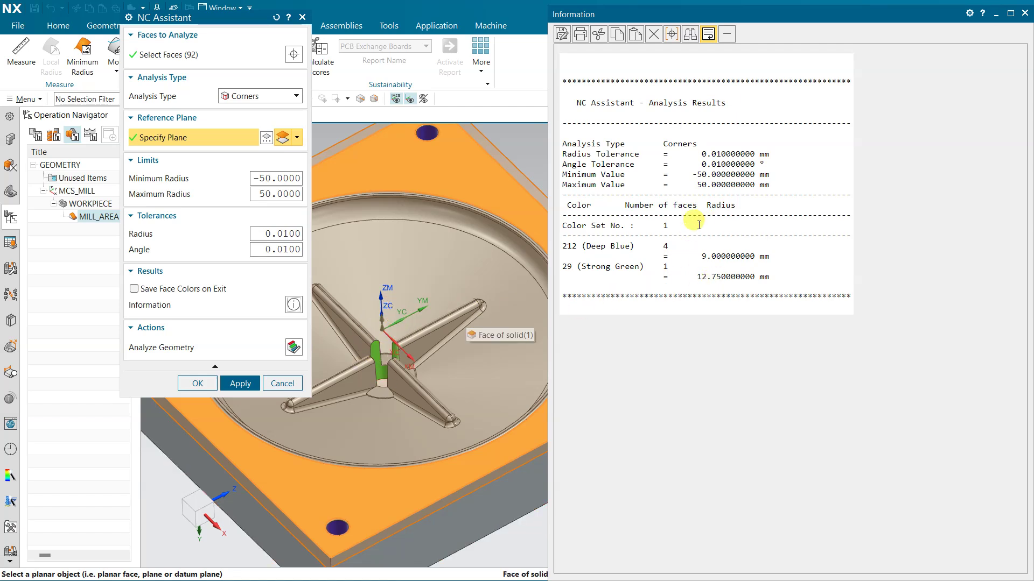
scroll(502, 329, "up", 1)
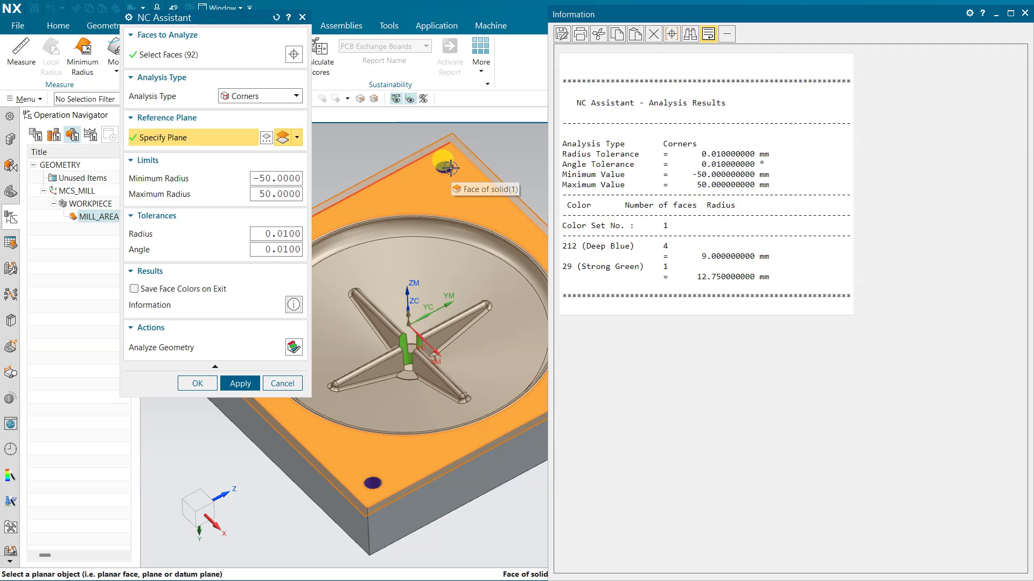
scroll(444, 165, "down", 1)
scroll(443, 170, "up", 1)
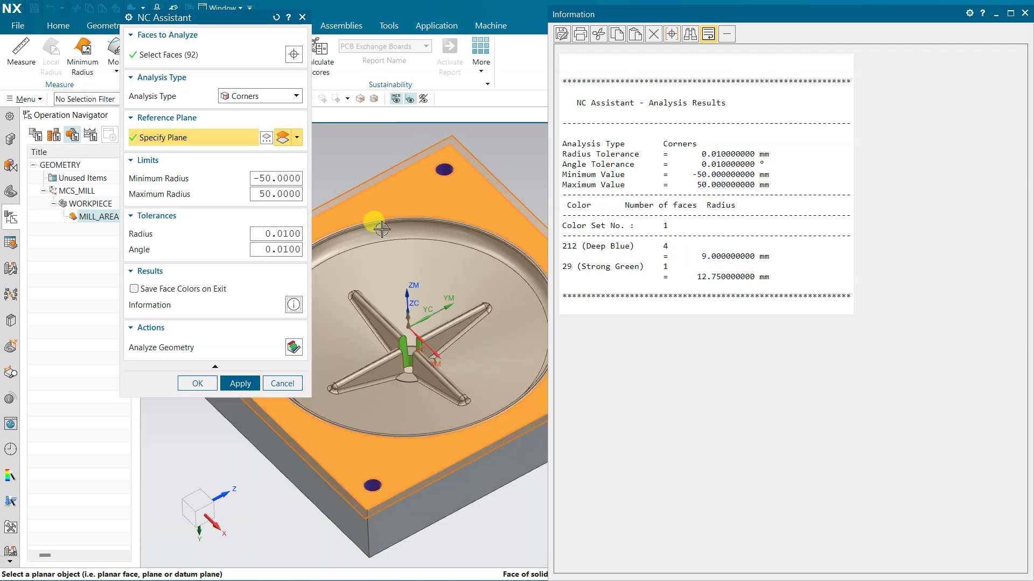
Change the NC Assistant analysis type to Blends, analyze the geometry and list the new results in place of the corner report.
left_click(253, 97)
left_click(243, 133)
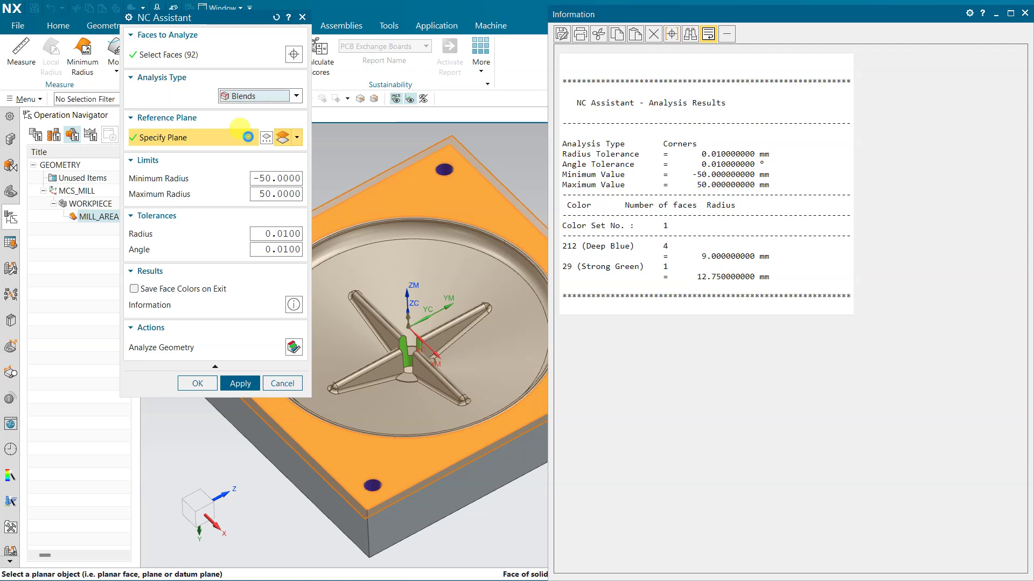
left_click(294, 331)
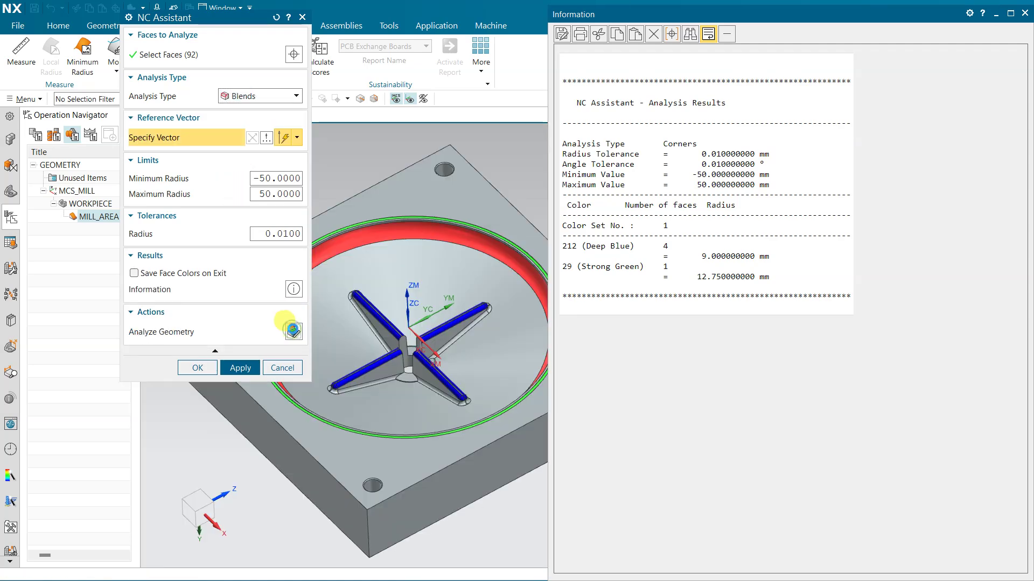
left_click(1024, 13)
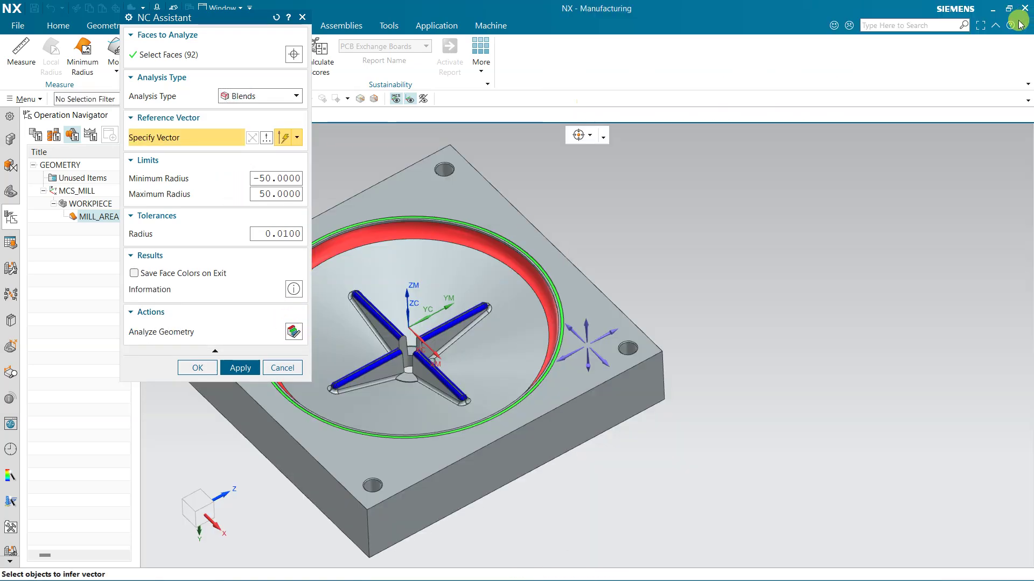
left_click(294, 289)
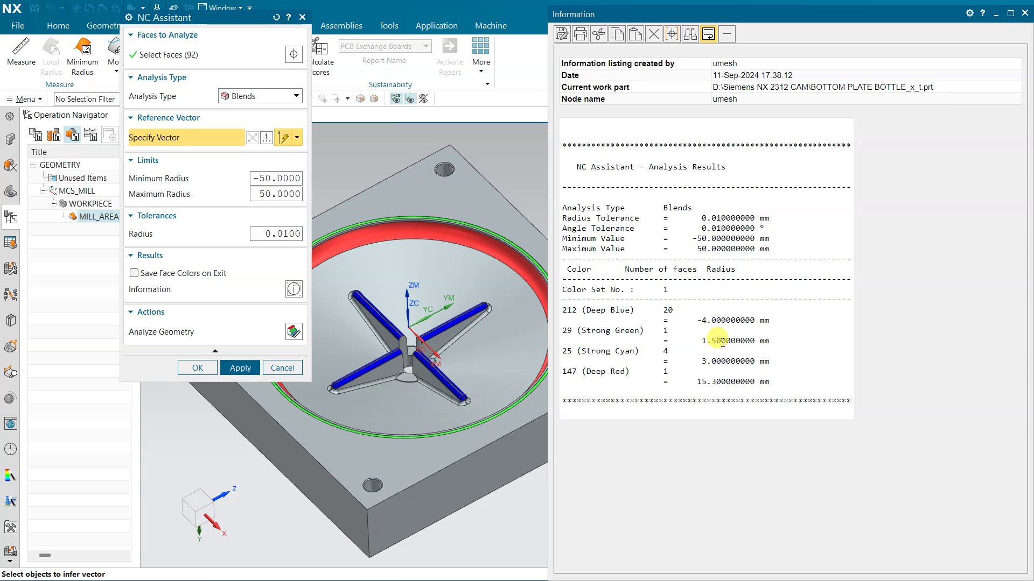
Examine the coloured blends on the cavity rim, ribs and central hub against the listed radii, and close the NC Assistant.
scroll(506, 231, "up", 5)
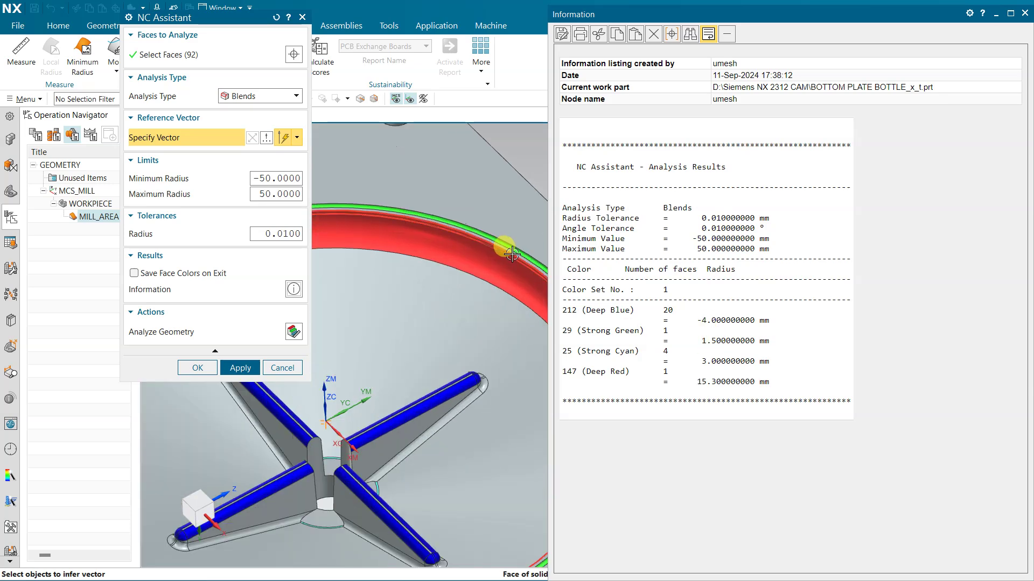
scroll(515, 236, "down", 5)
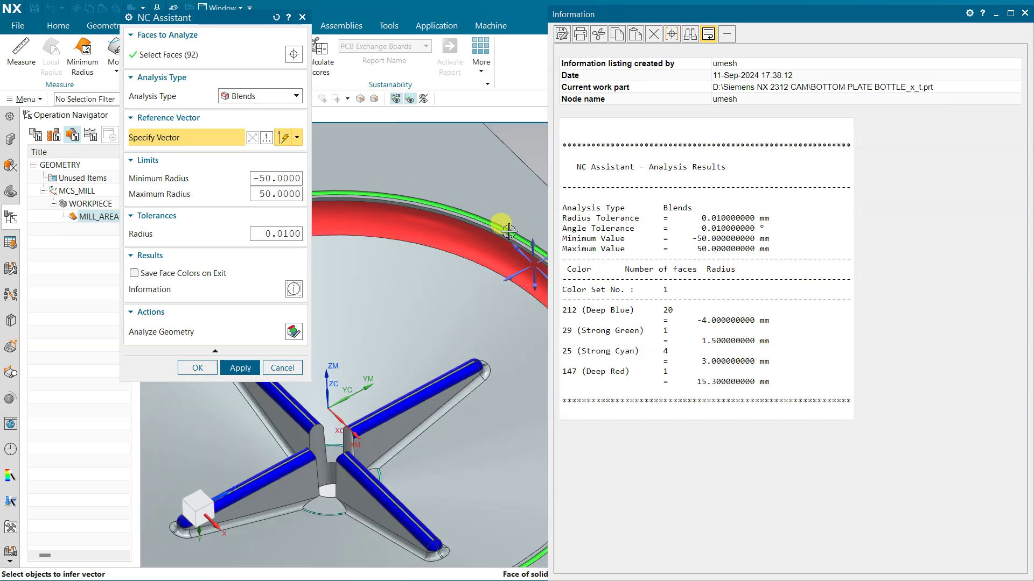
scroll(508, 231, "up", 5)
scroll(509, 231, "down", 5)
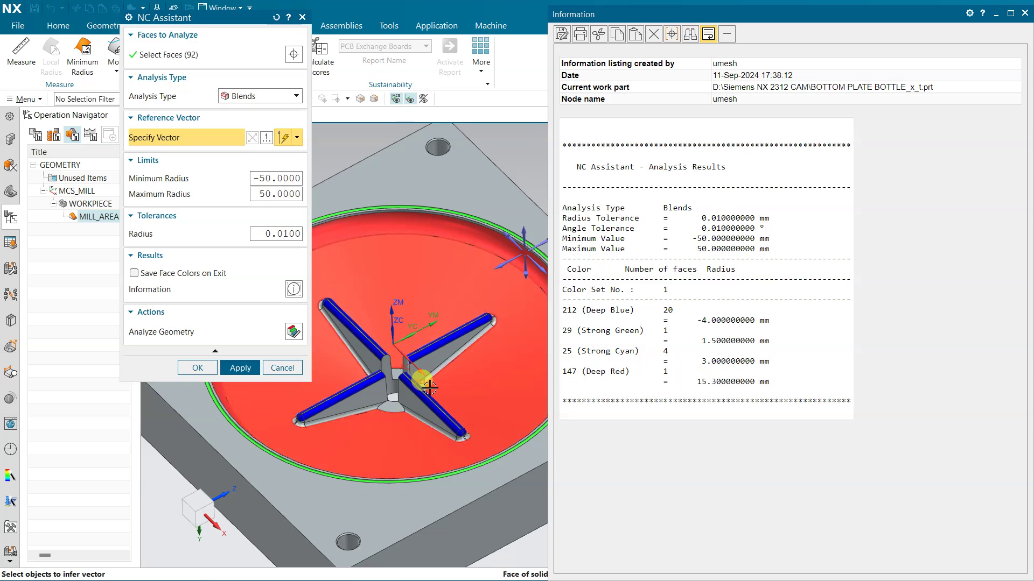
scroll(403, 393, "up", 3)
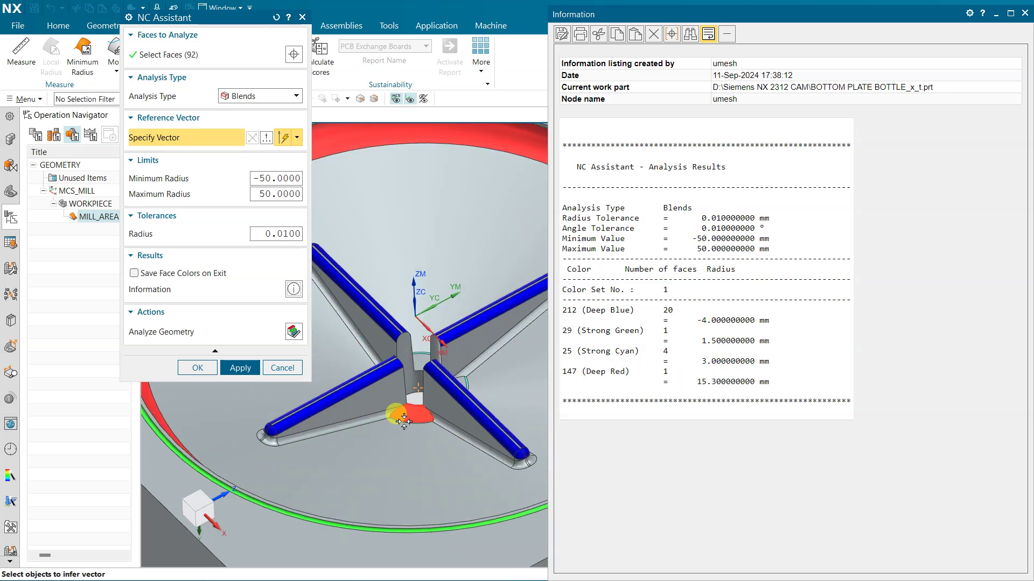
scroll(395, 412, "up", 5)
scroll(404, 394, "down", 5)
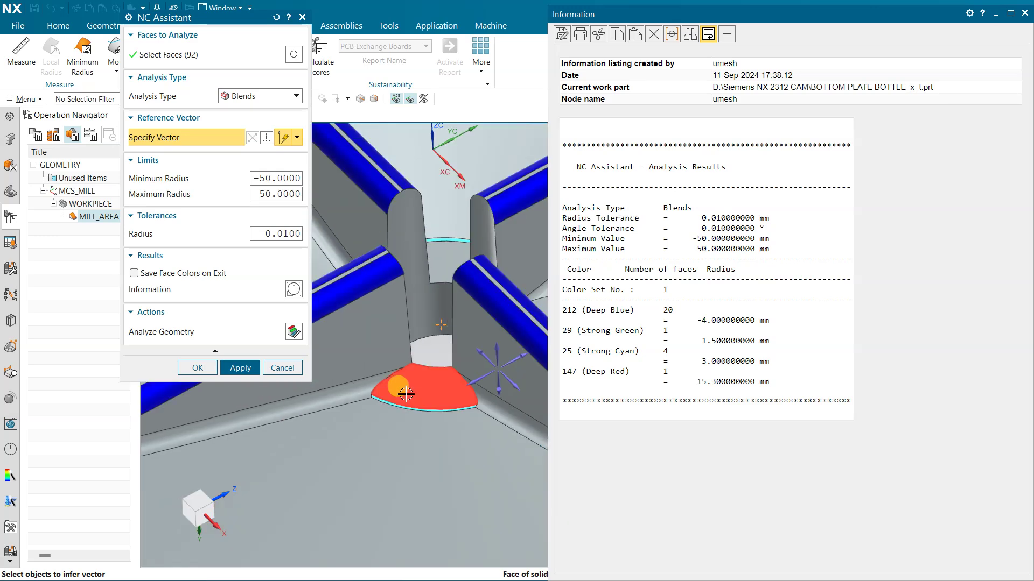
scroll(414, 412, "up", 3)
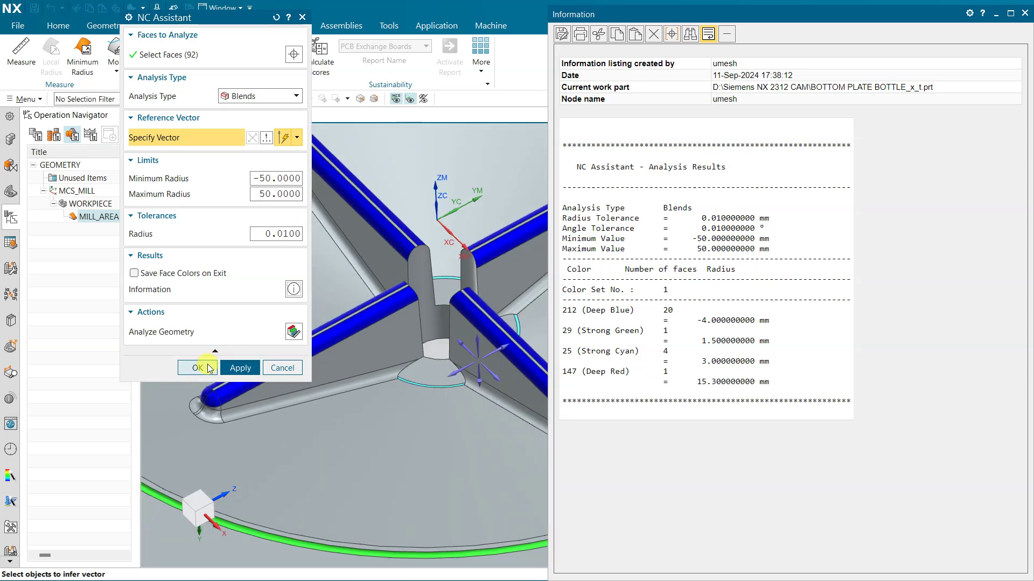
left_click(209, 369)
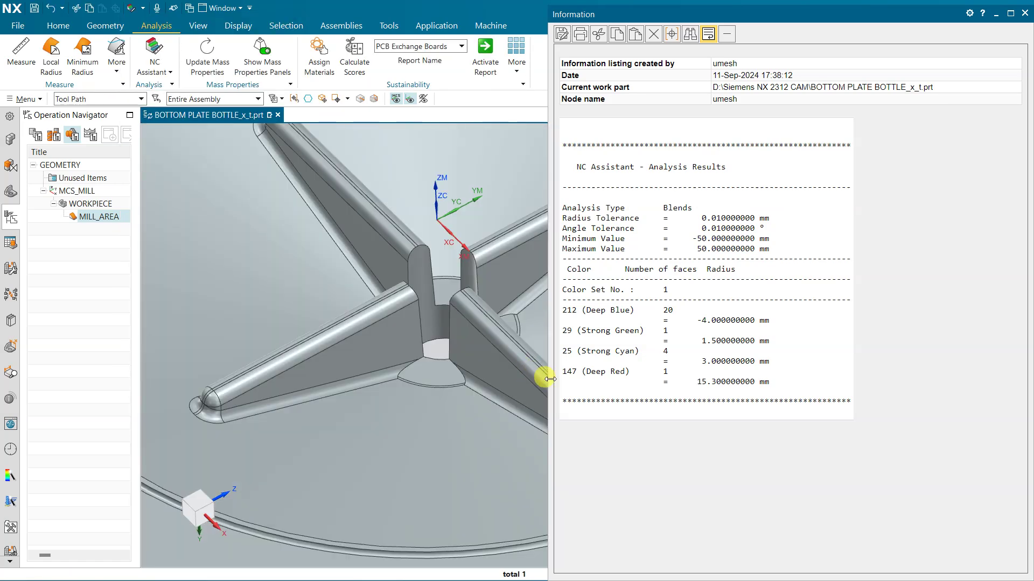
Measure the radius of the fillet face along the base of the front rib in the cavity.
scroll(712, 300, "down", 3)
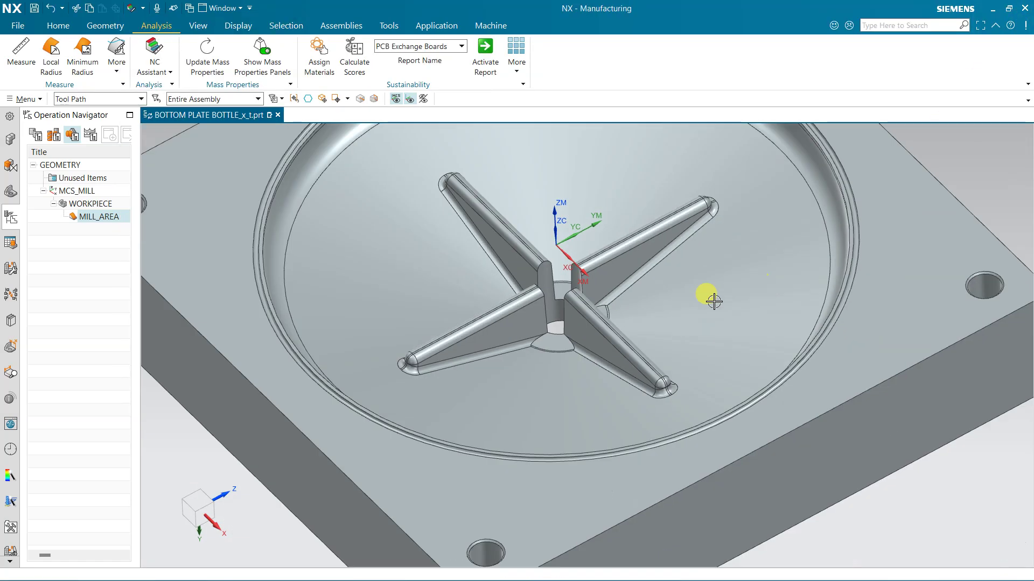
scroll(425, 361, "up", 3)
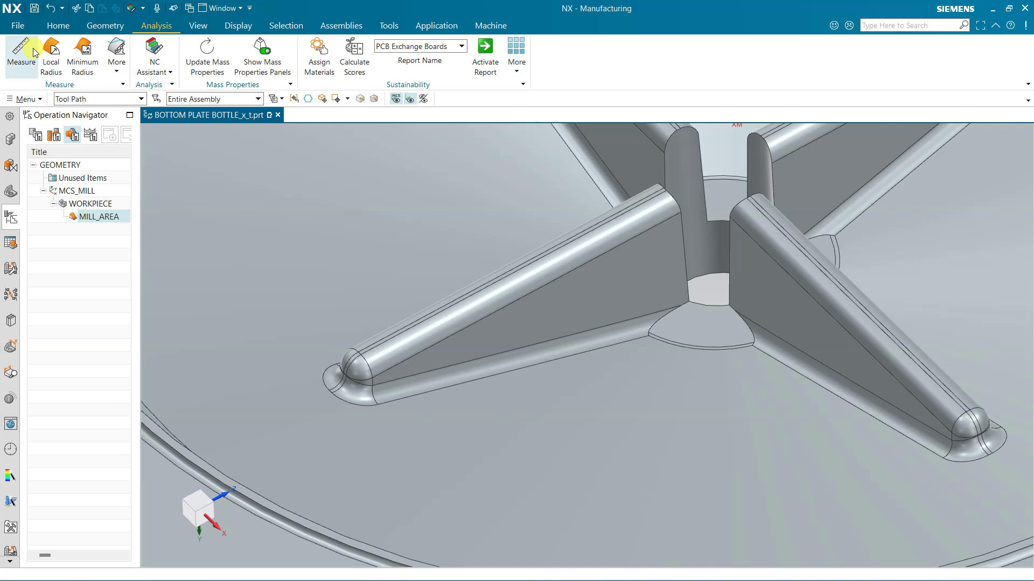
left_click(51, 49)
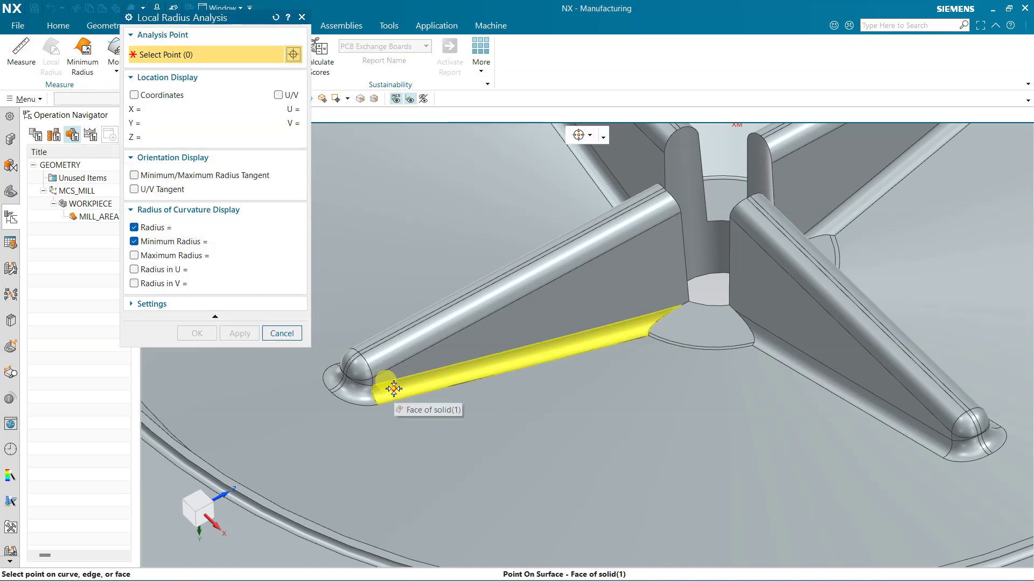
left_click(282, 334)
left_click(22, 64)
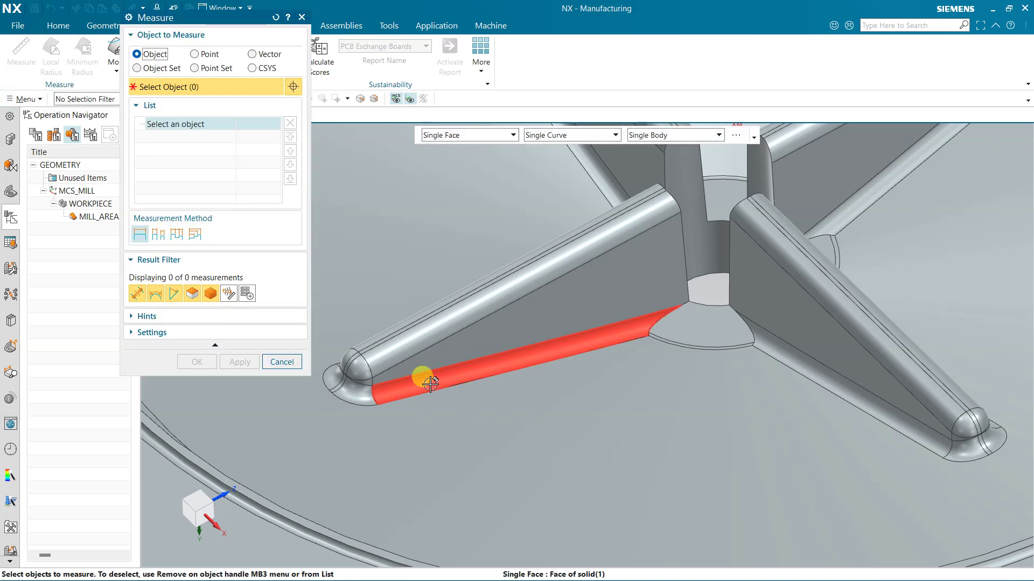
mouse_move(430, 383)
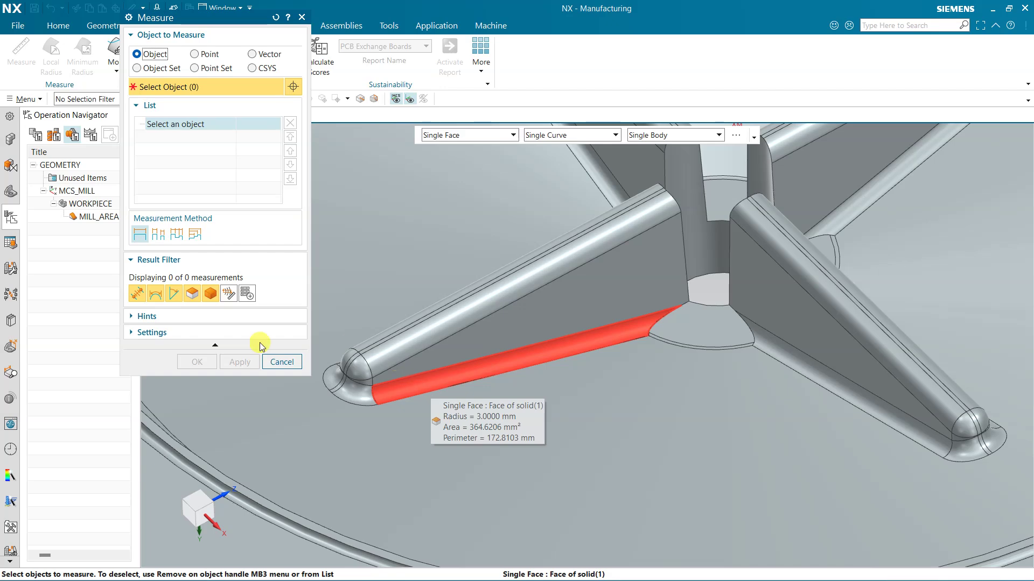
left_click(280, 360)
scroll(377, 380, "down", 6)
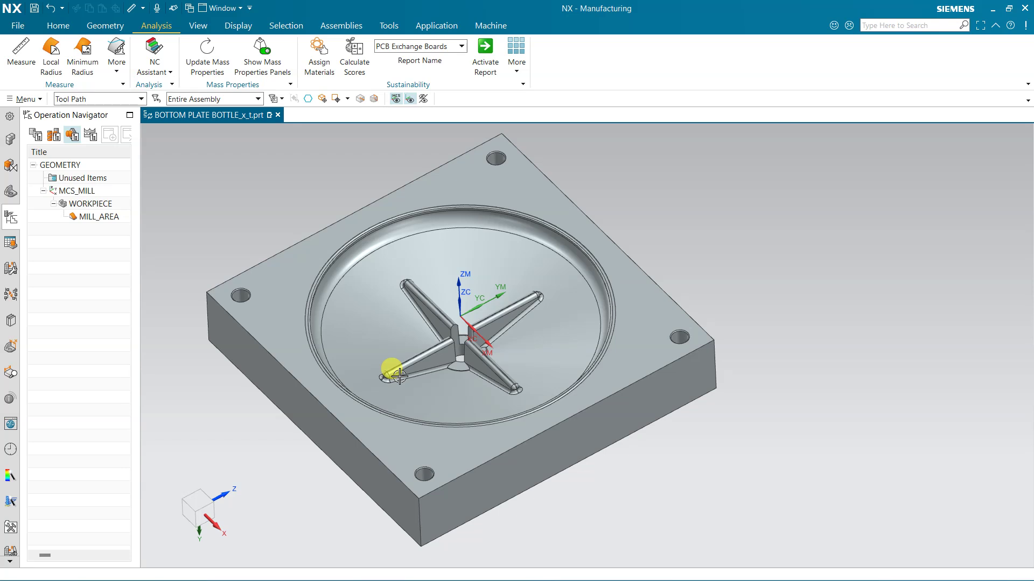
Create a mill_contour tool of subtype MILL named D50R6 under GENERIC_MACHINE.
left_click(65, 28)
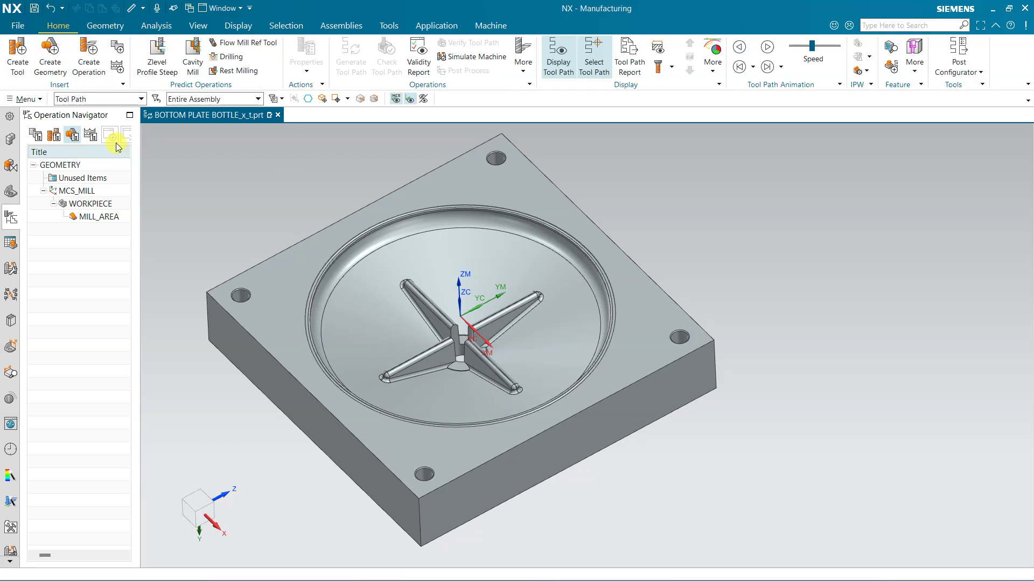
left_click(18, 53)
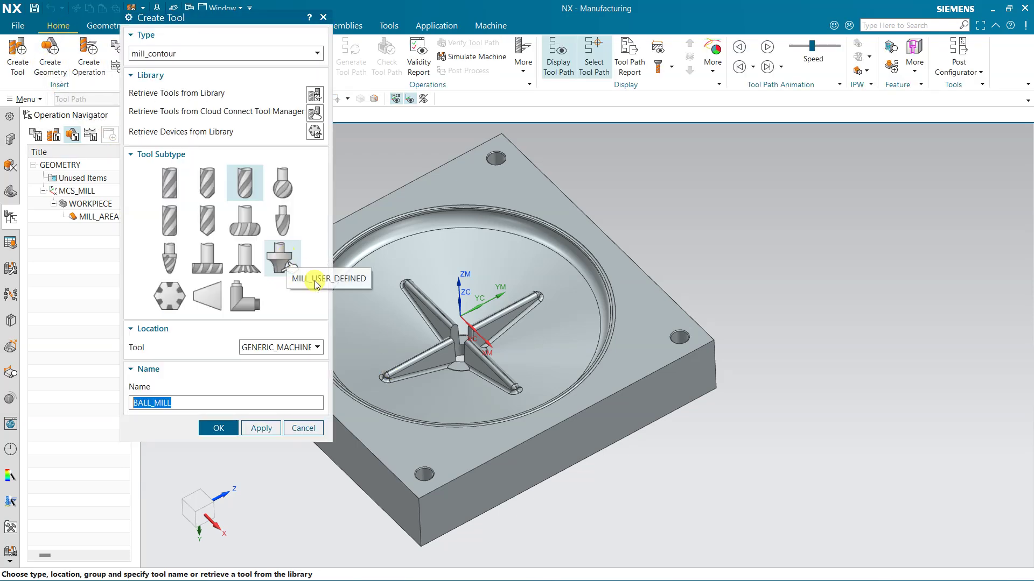
left_click(170, 183)
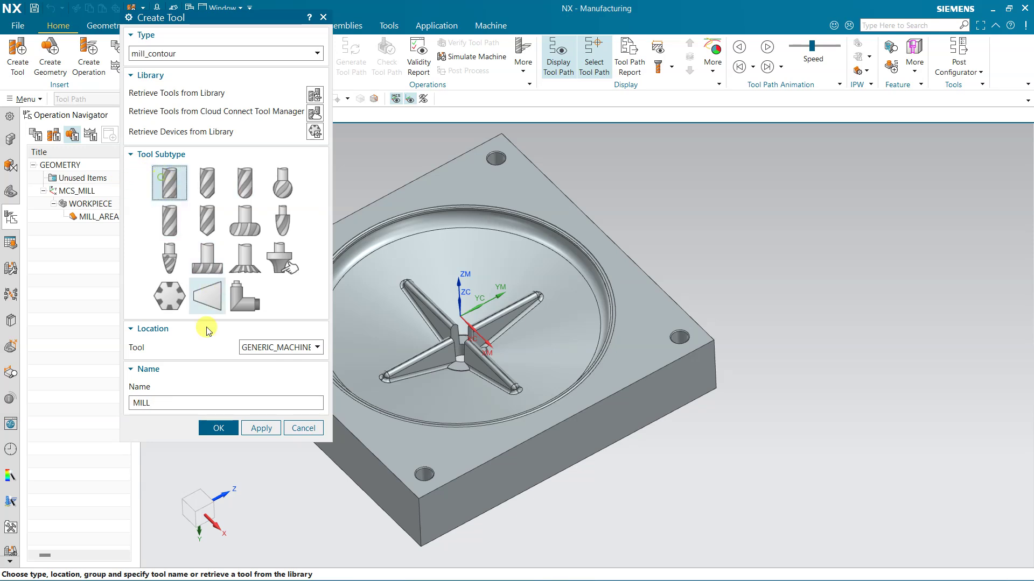
double_click(176, 404)
type("D5")
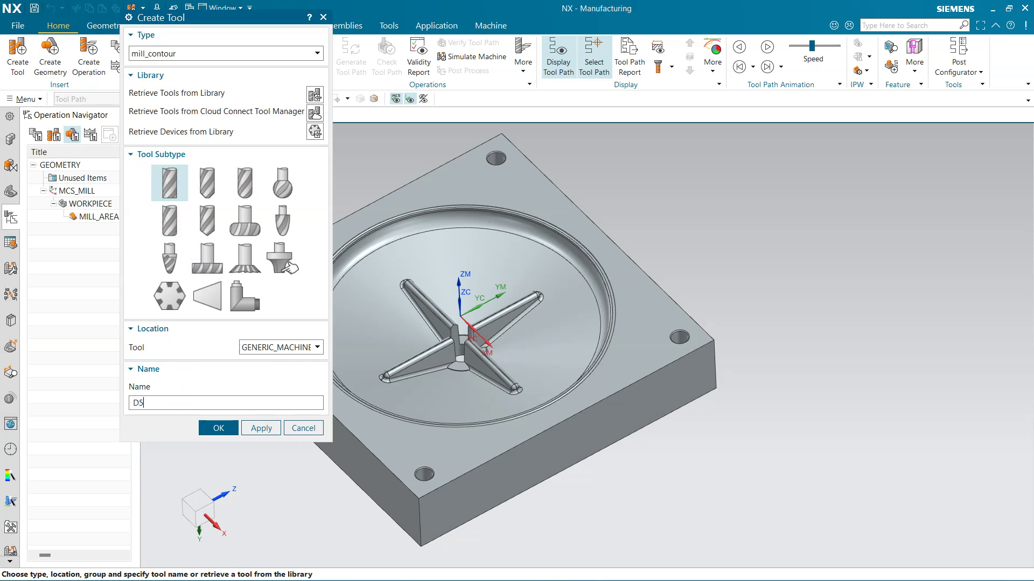
type("0R6")
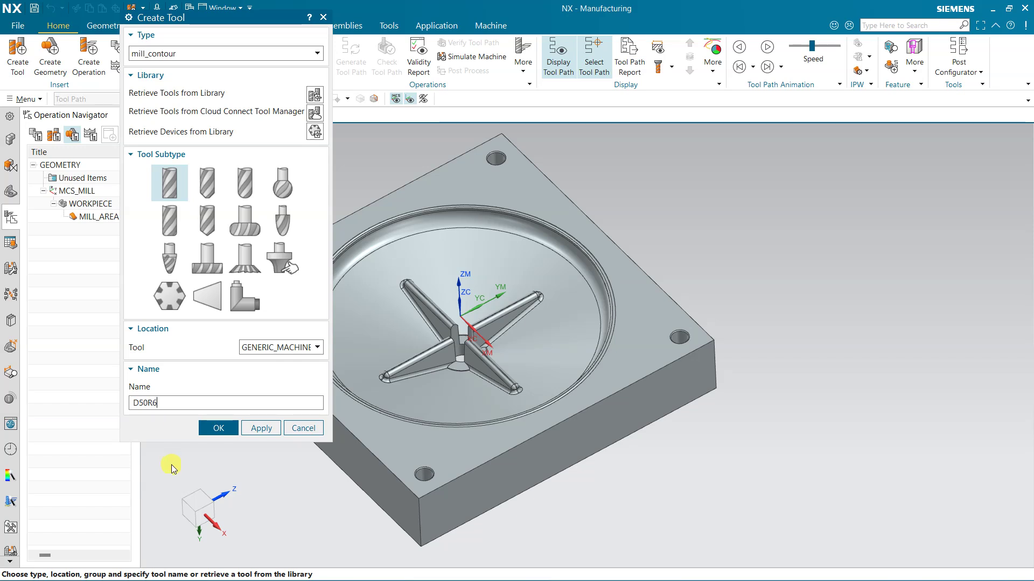
left_click(218, 429)
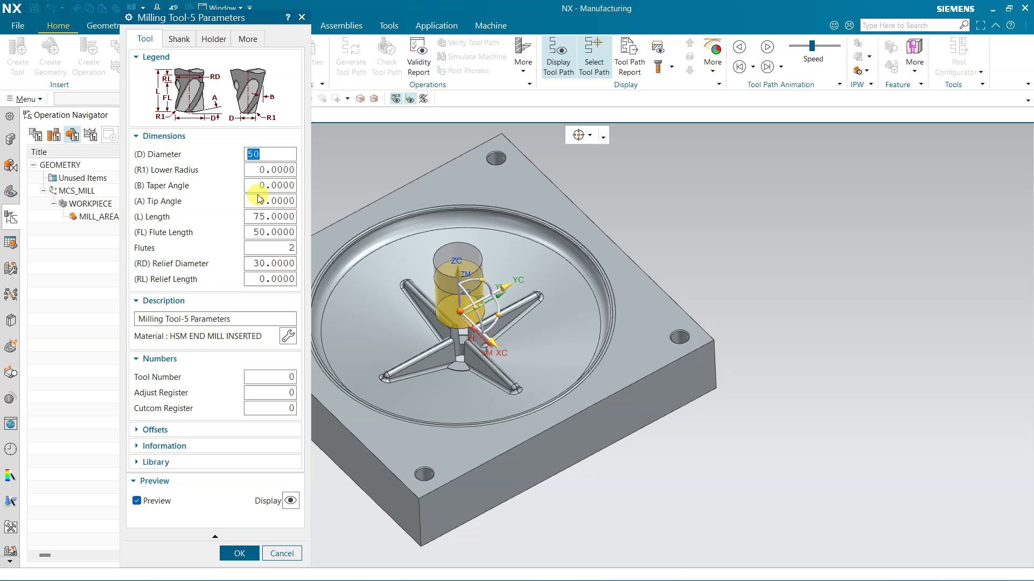
Define the D50R6 cutter with a 50 mm diameter, 250 mm length and 6 mm lower radius.
left_click(274, 215)
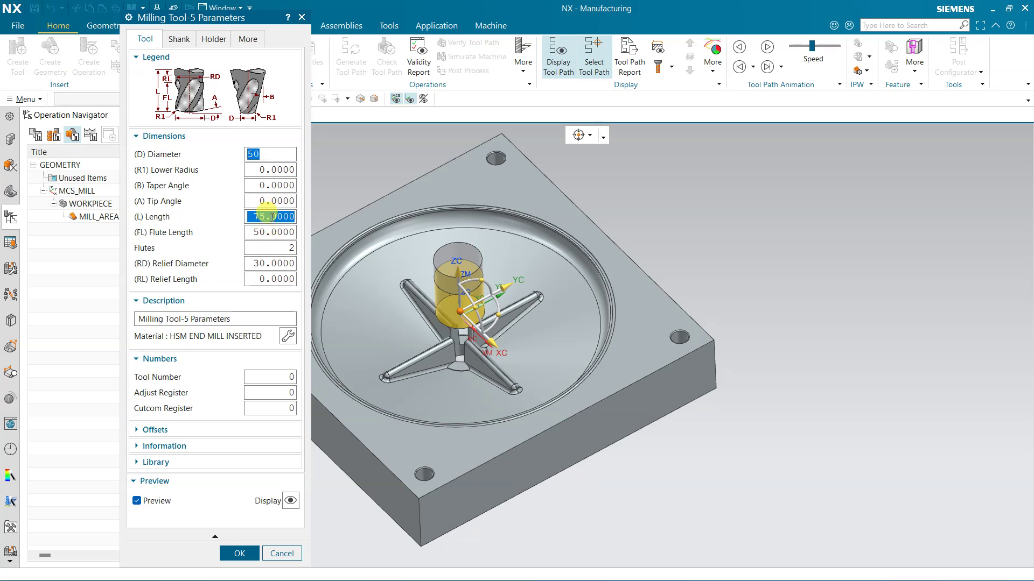
type("250")
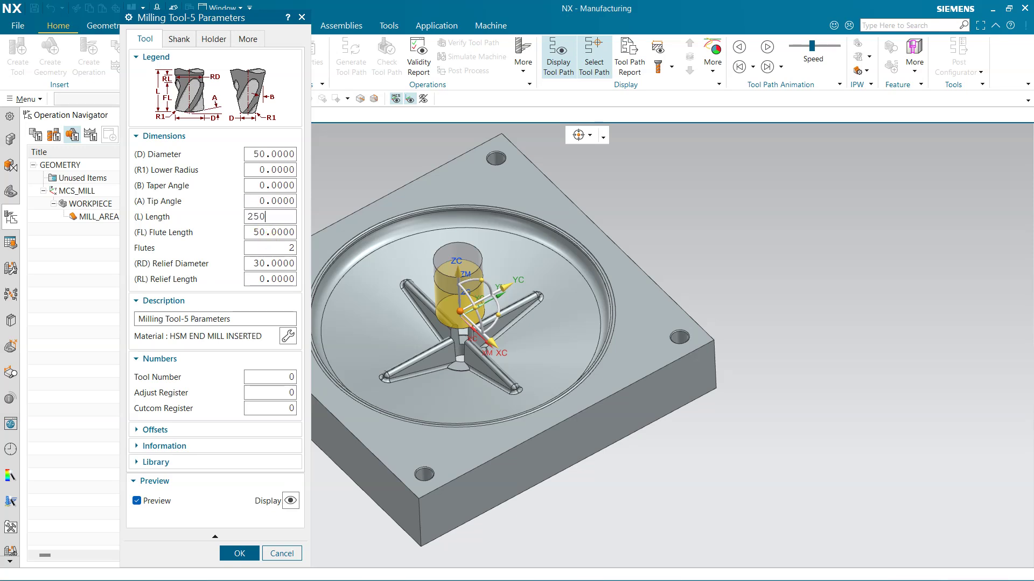
key("Return")
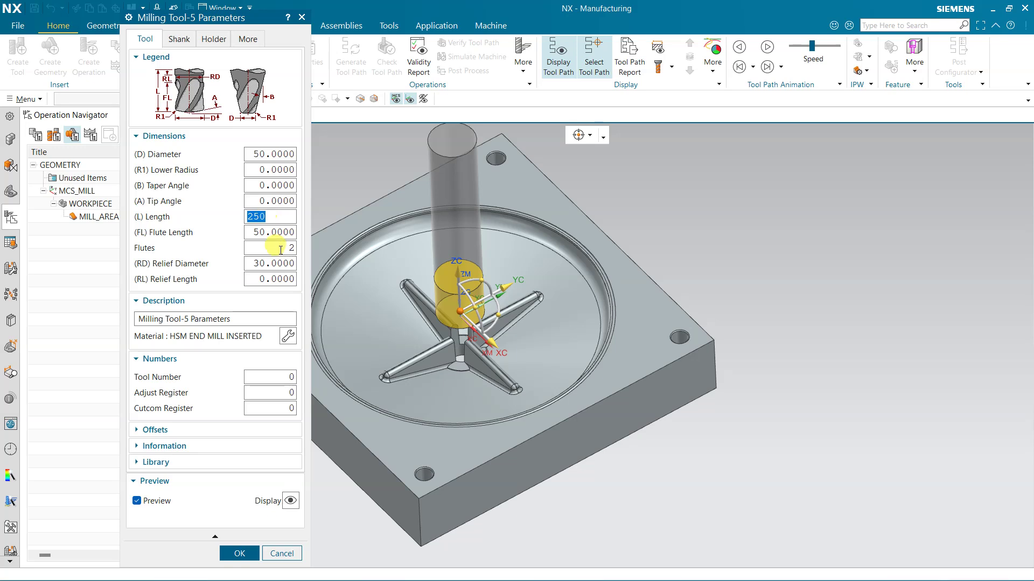
left_click(276, 170)
type("6")
Set the D50R6 tool number, adjust register and cutcom register to 1 and accept the tool.
left_click(281, 377)
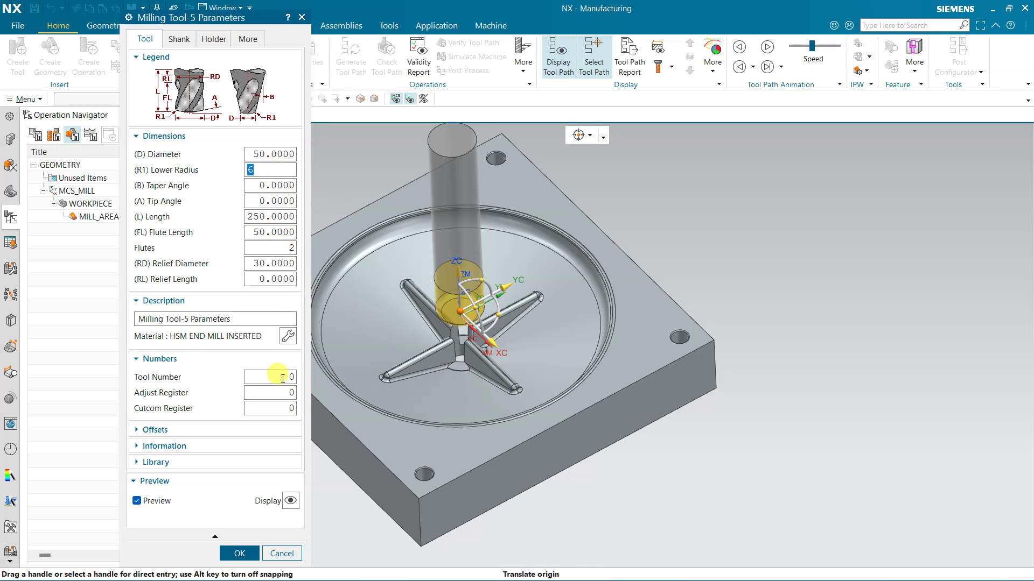
type("1")
key("Tab")
type("1")
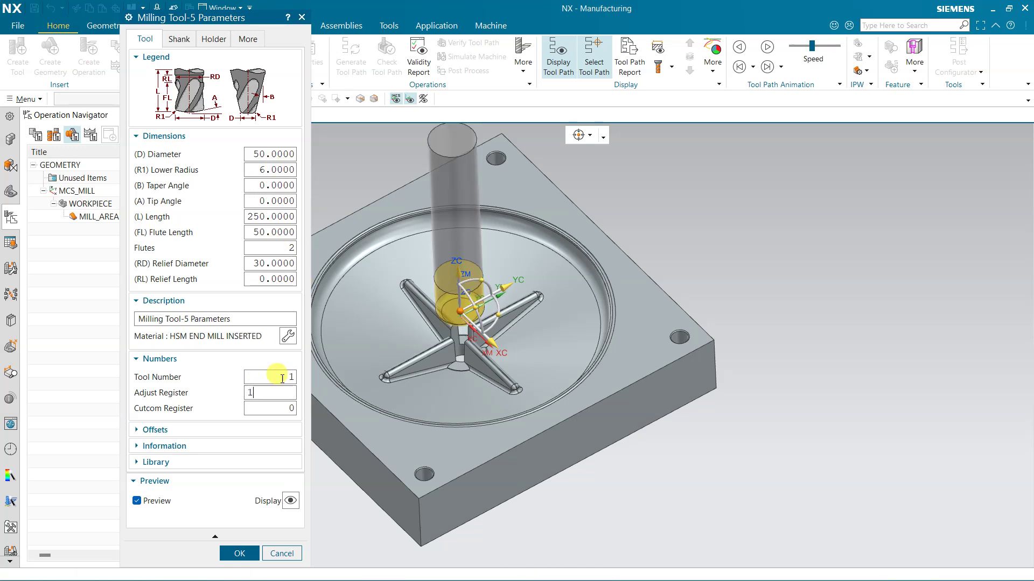
key("Tab")
type("1")
left_click(237, 552)
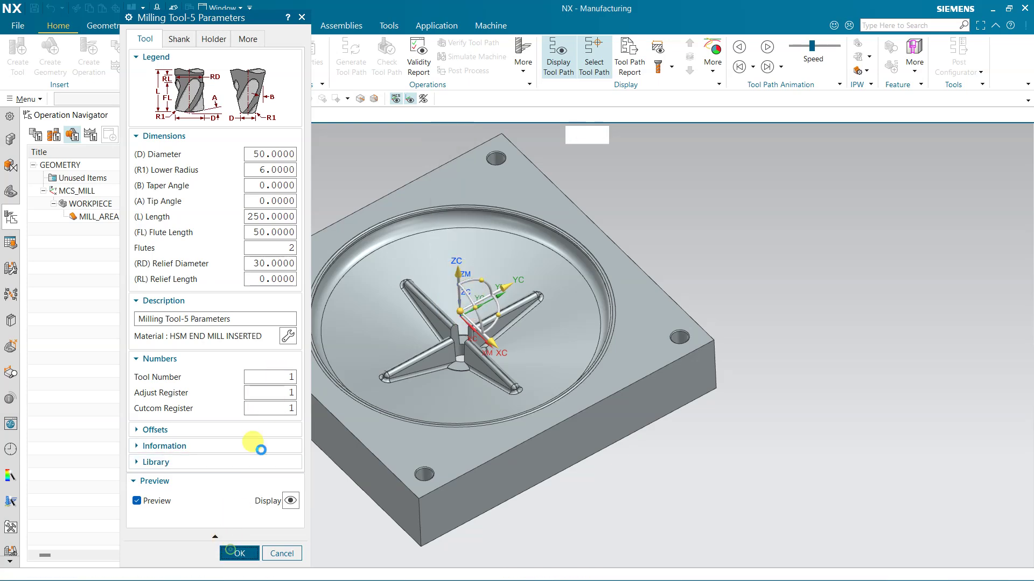
Create a second MILL tool named EM16 and list the machine's tools in the Operation Navigator.
left_click(18, 53)
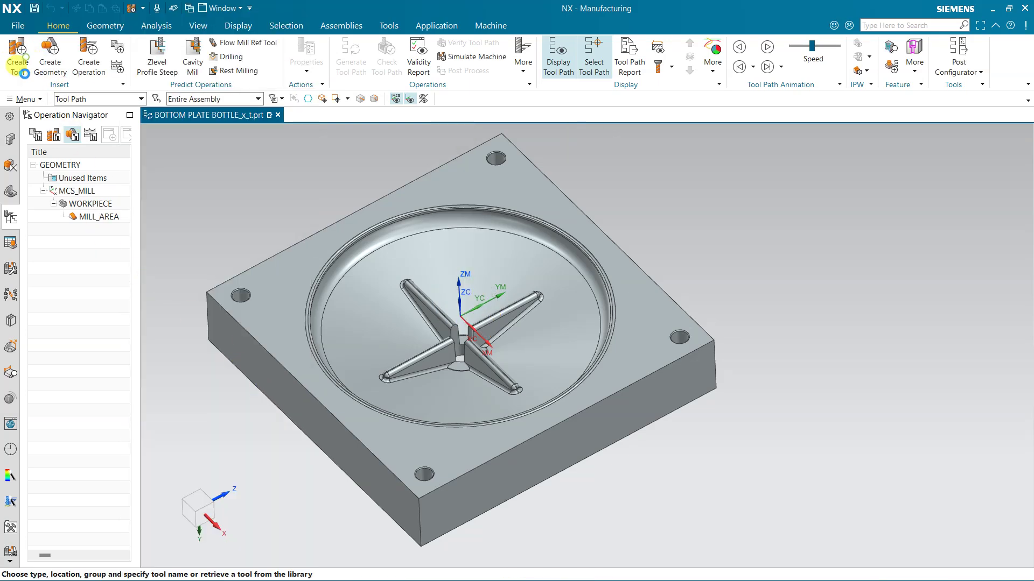
left_click(54, 134)
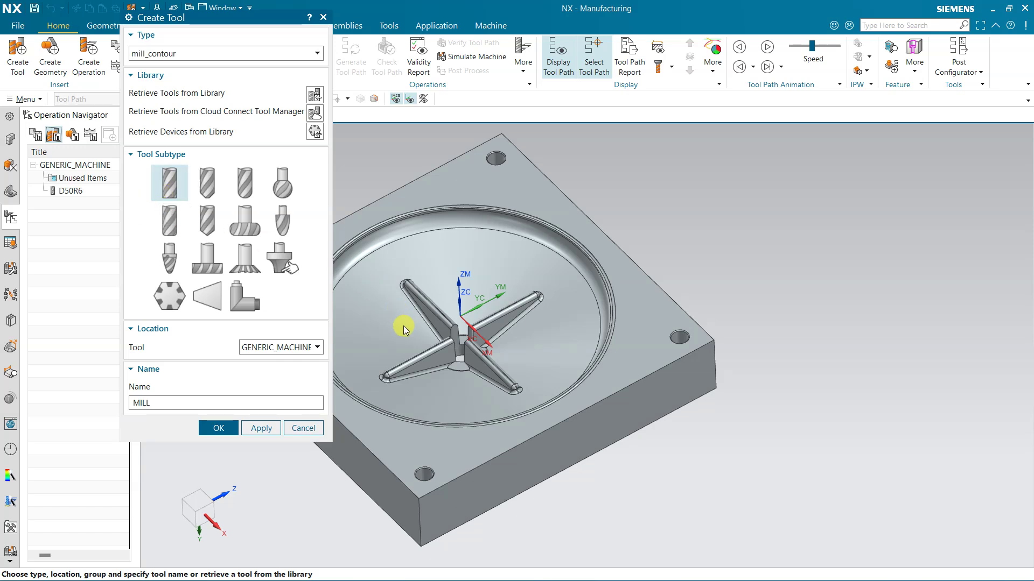
double_click(173, 399)
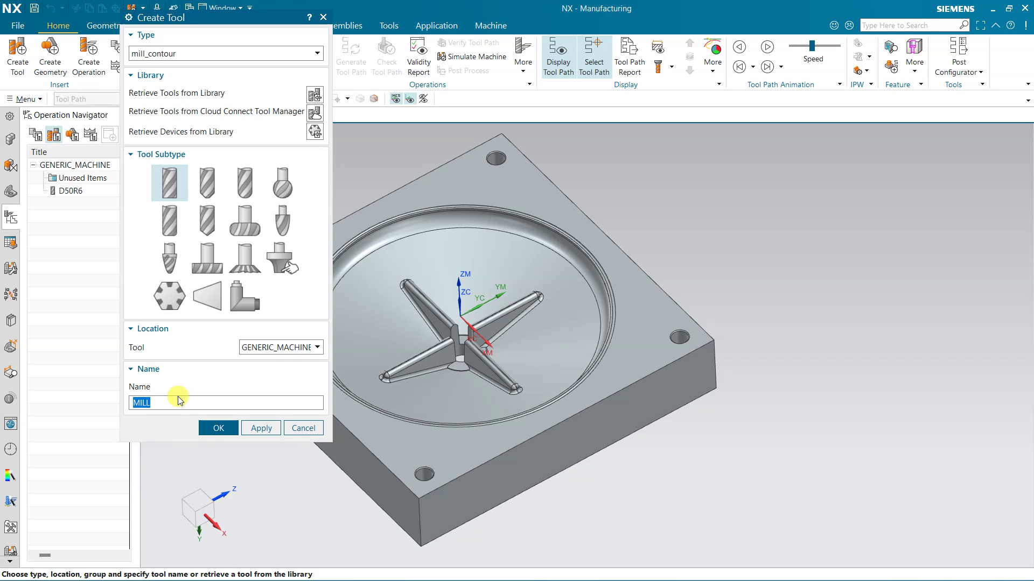
type("D")
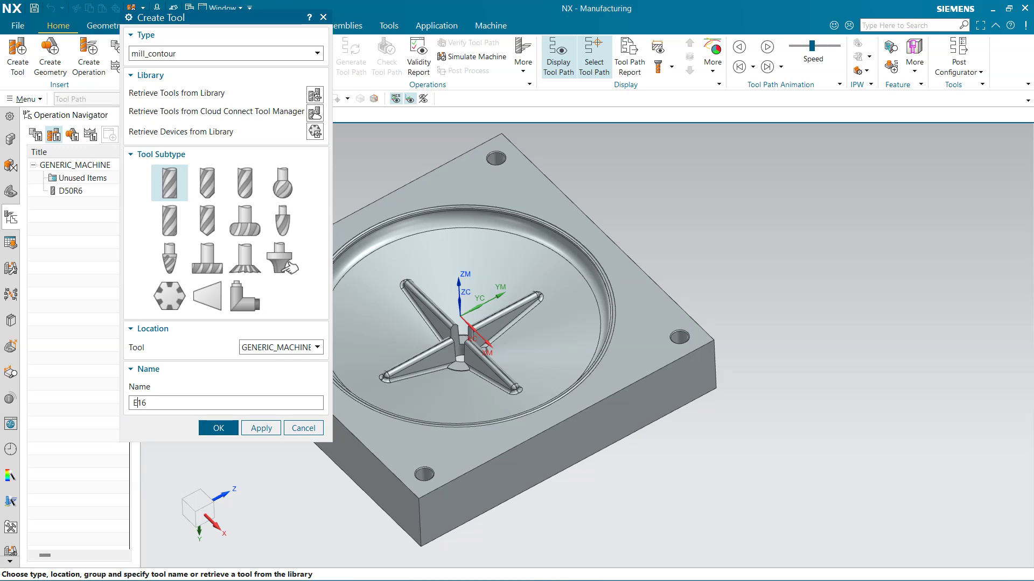
key("Return")
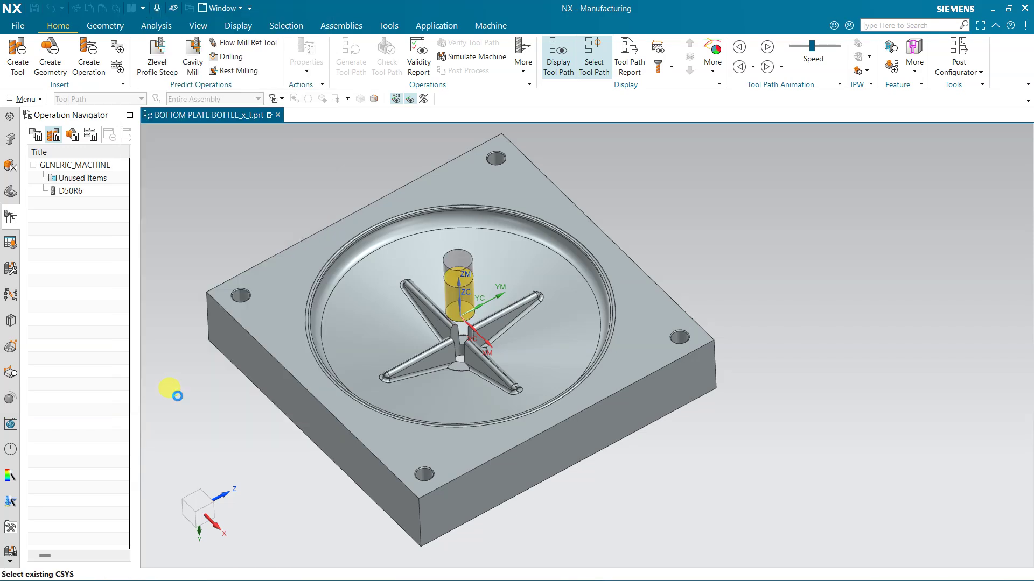
Set the EM16 end mill's diameter to 16 mm and its length to 85 mm.
type("16")
key("Return")
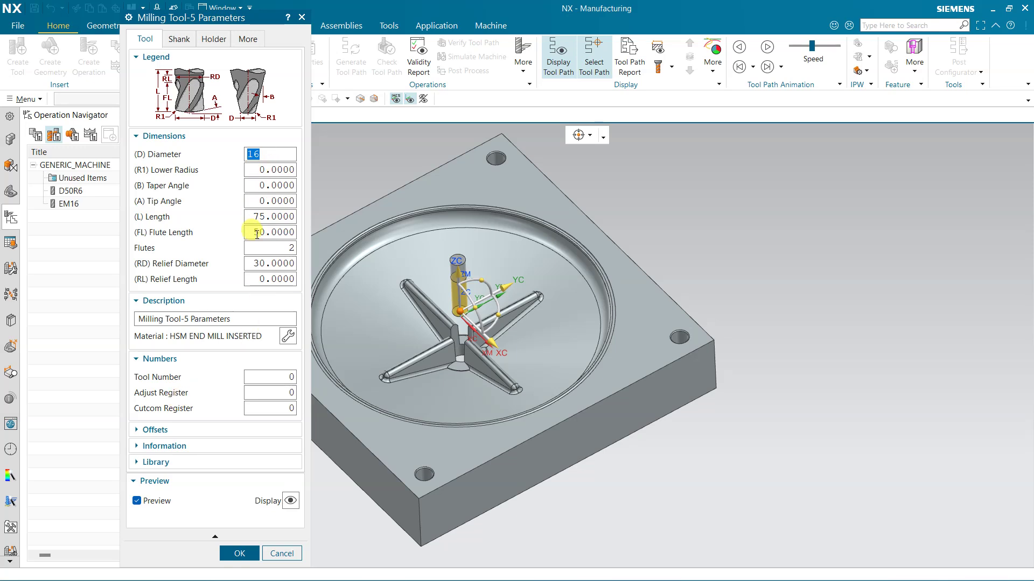
double_click(265, 217)
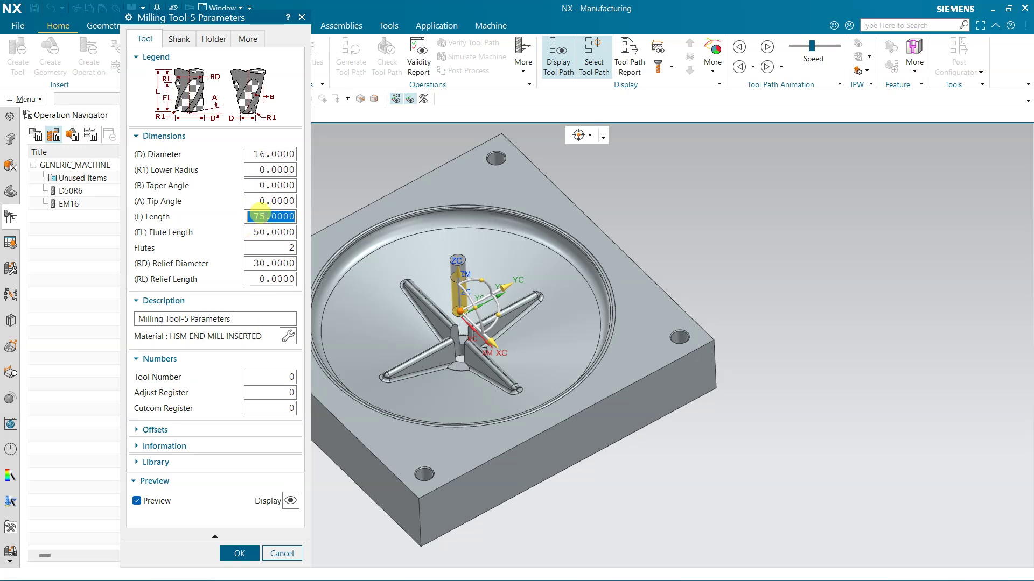
type("85")
key("Return")
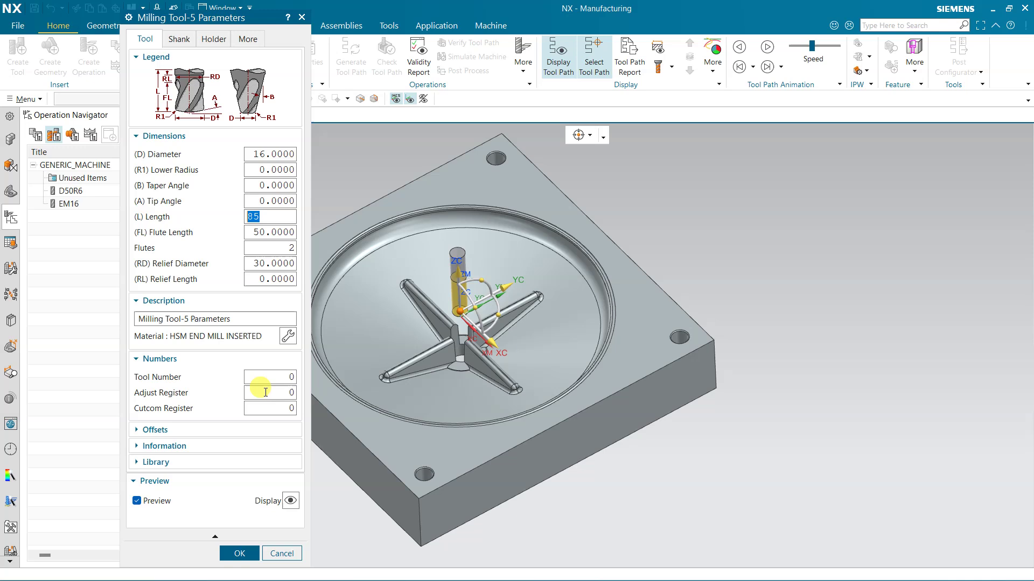
Set the EM16 tool number, adjust register and cutcom register to 2.
double_click(264, 376)
type("2")
key("Tab")
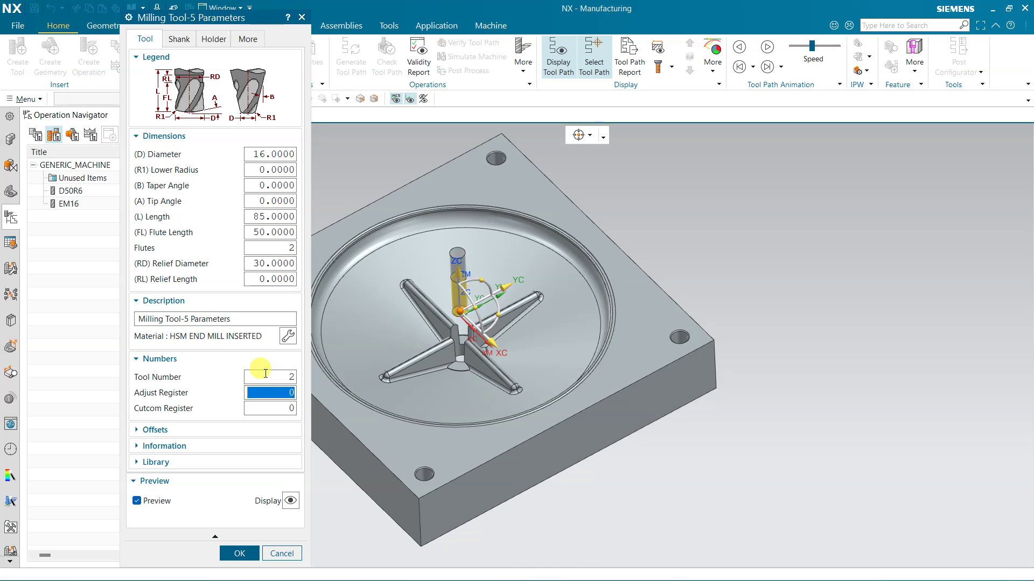
type("2")
key("Tab")
type("2")
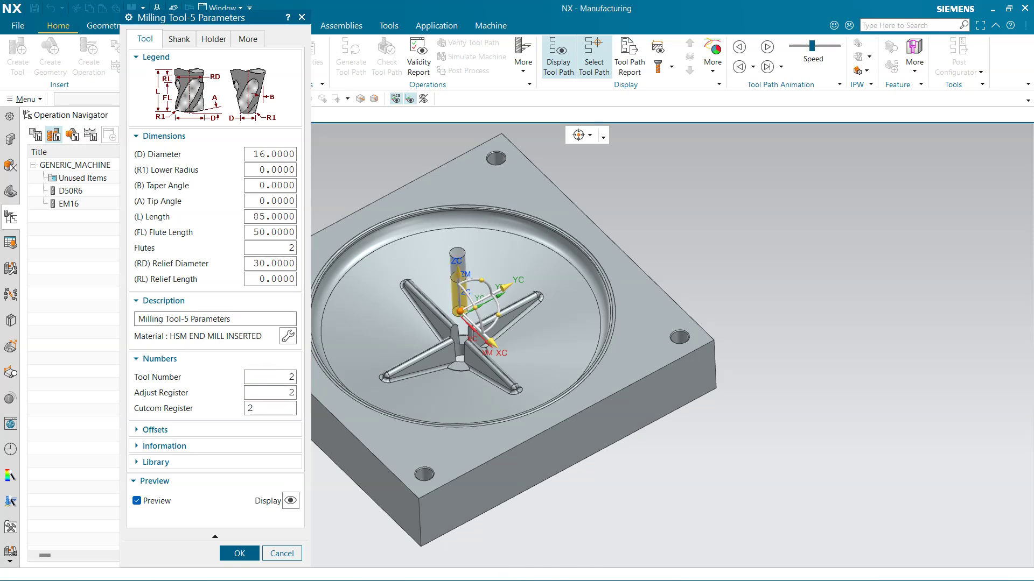
left_click(279, 393)
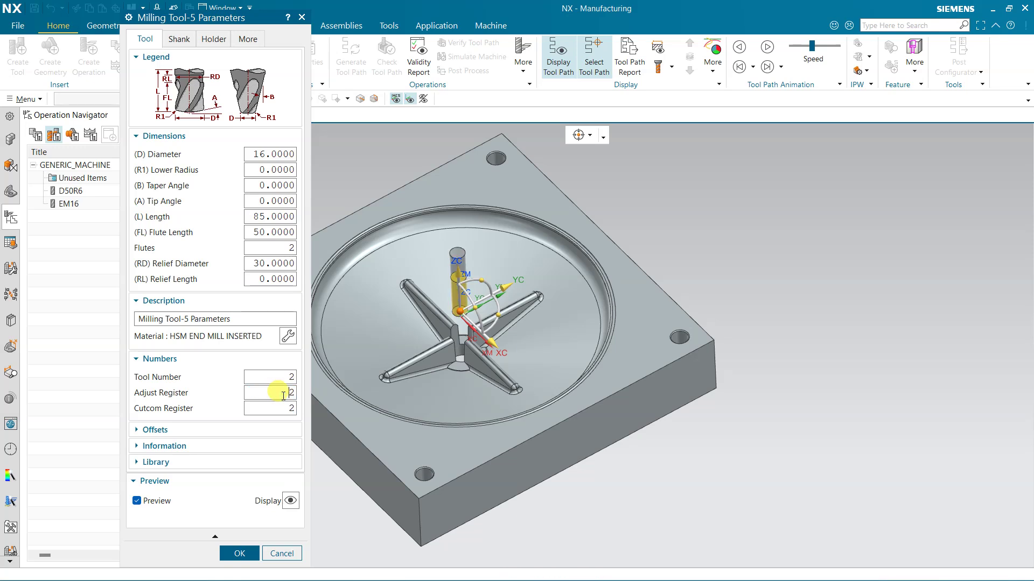
Retrieve the medium compression holder HLD001_00006 from the Milling_Drilling library class for the EM16 tool, with preview enabled.
left_click(214, 39)
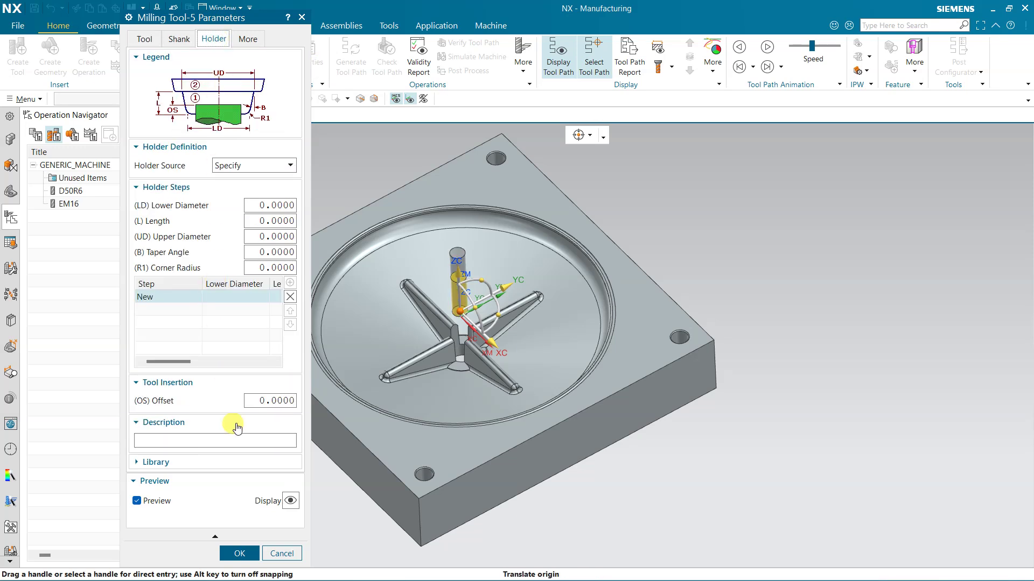
left_click(227, 461)
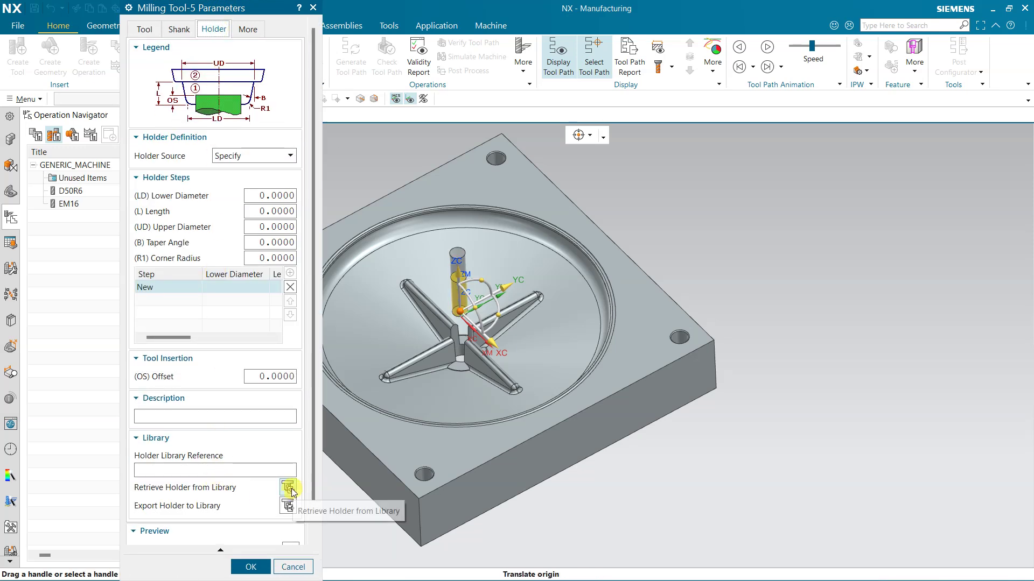
left_click(287, 487)
double_click(185, 57)
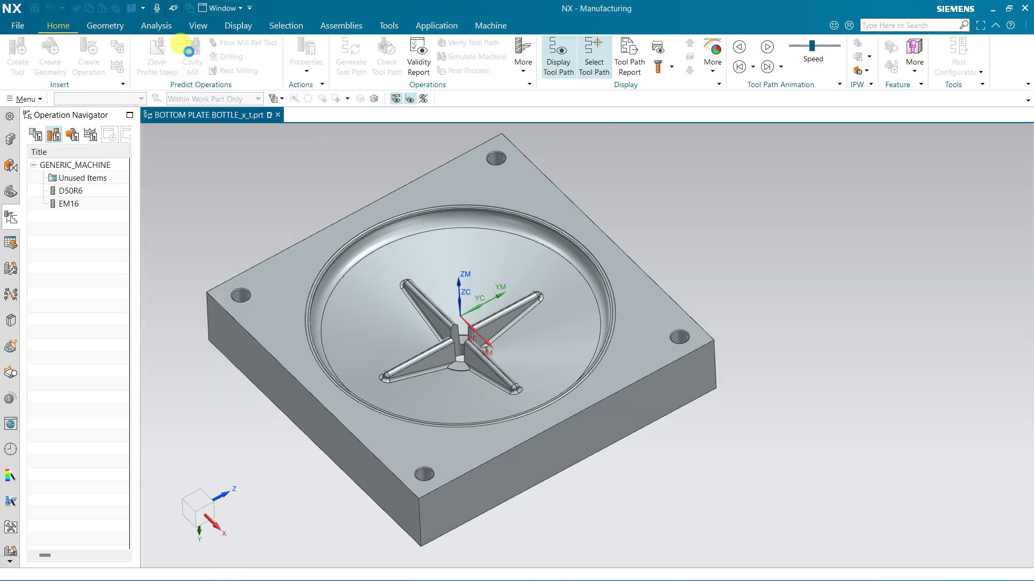
left_click(186, 235)
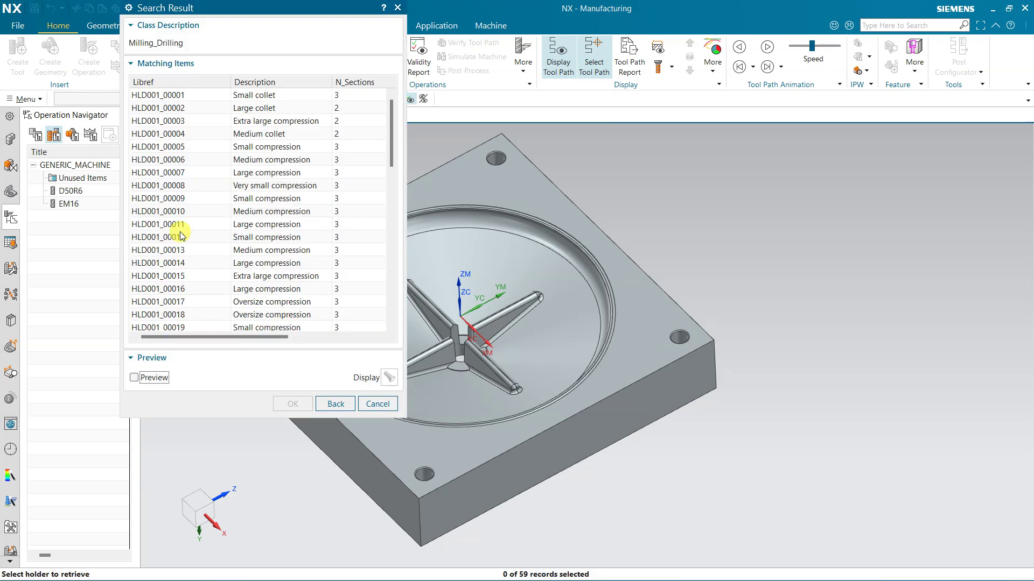
left_click(179, 160)
left_click(161, 378)
left_click(389, 378)
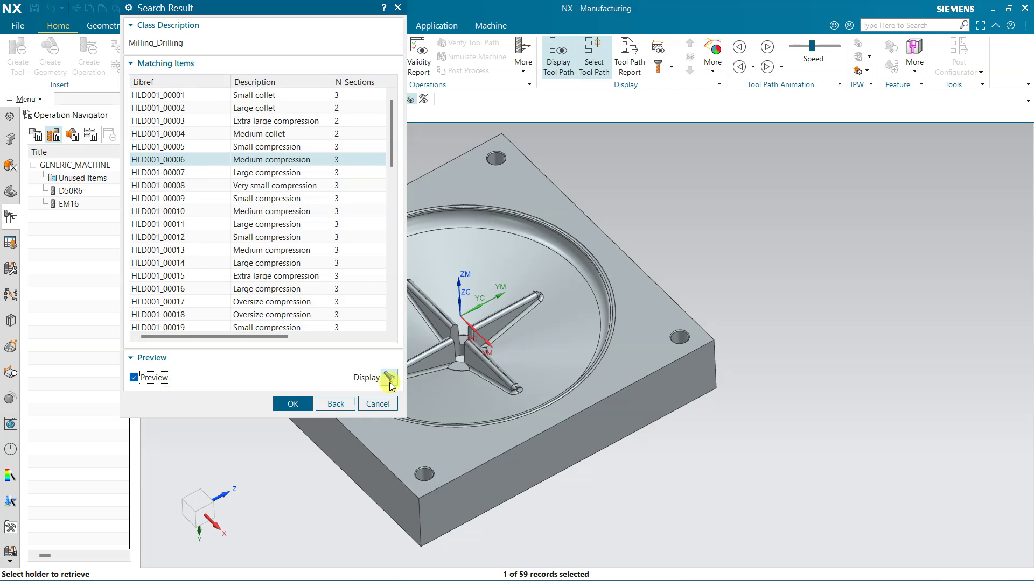
left_click(293, 404)
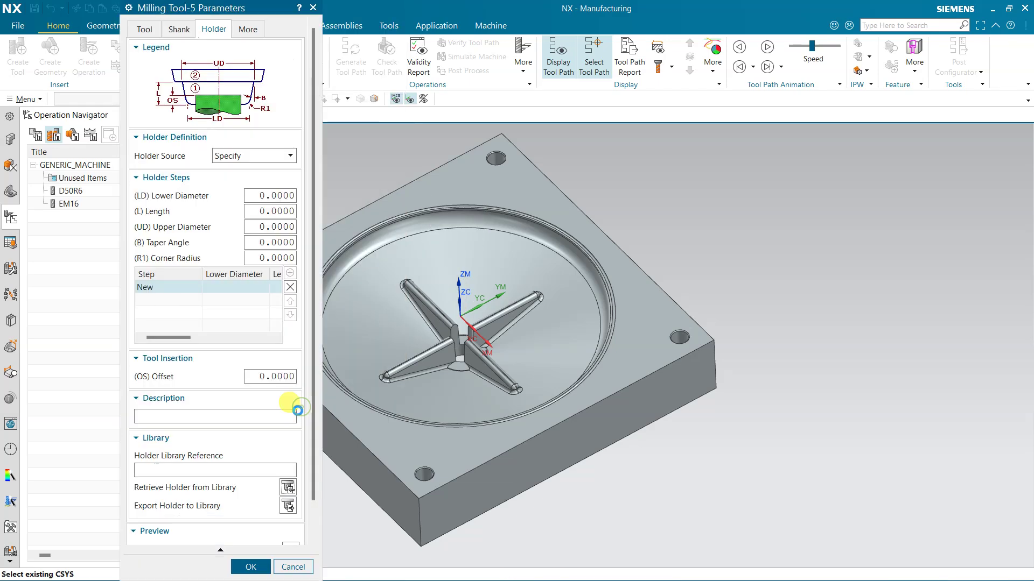
Display and accept the EM16 tool with its holder, and create another mill_contour MILL tool named EM12.
left_click(279, 528)
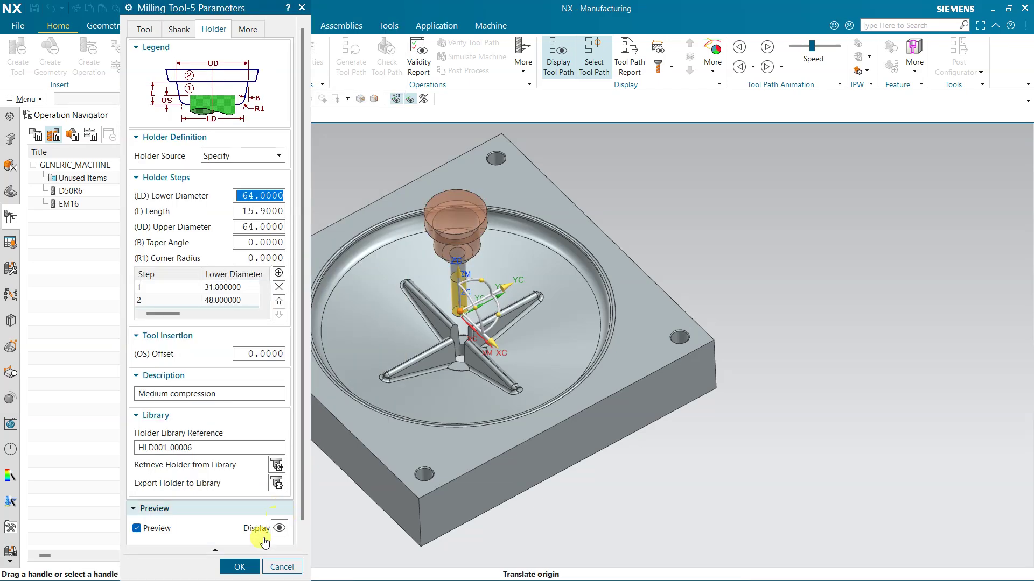
left_click(239, 568)
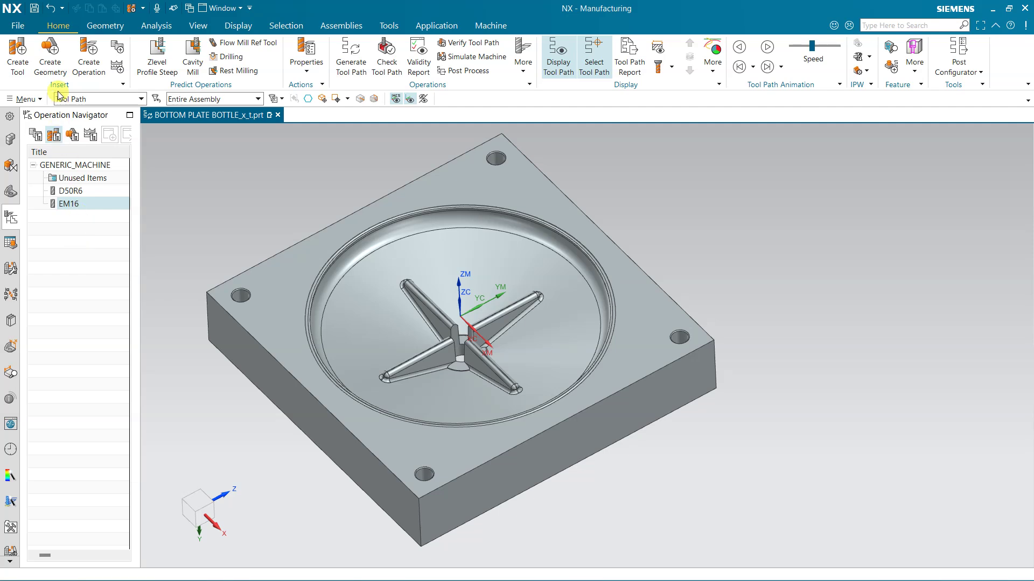
left_click(17, 53)
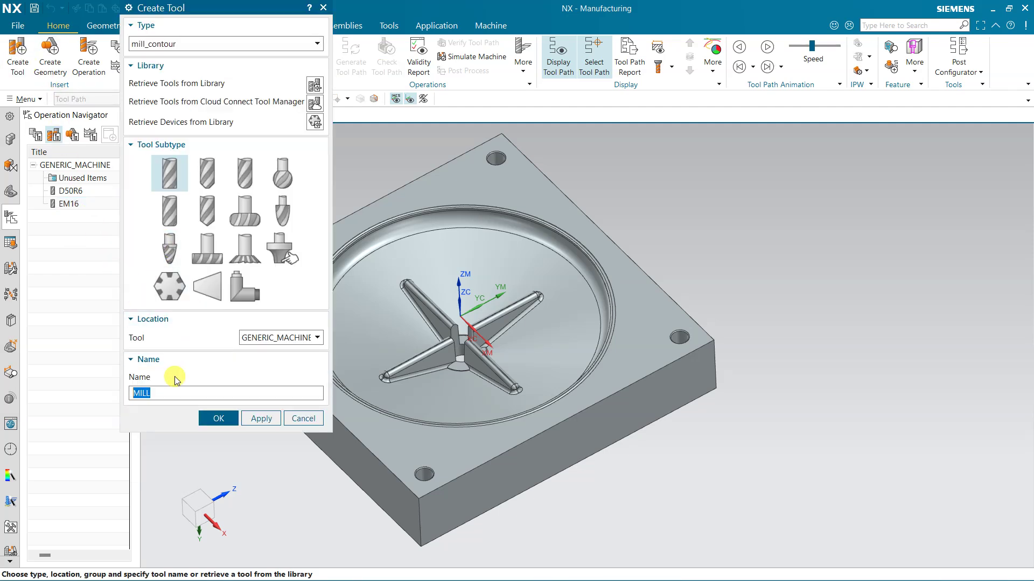
type("EM12")
key("Return")
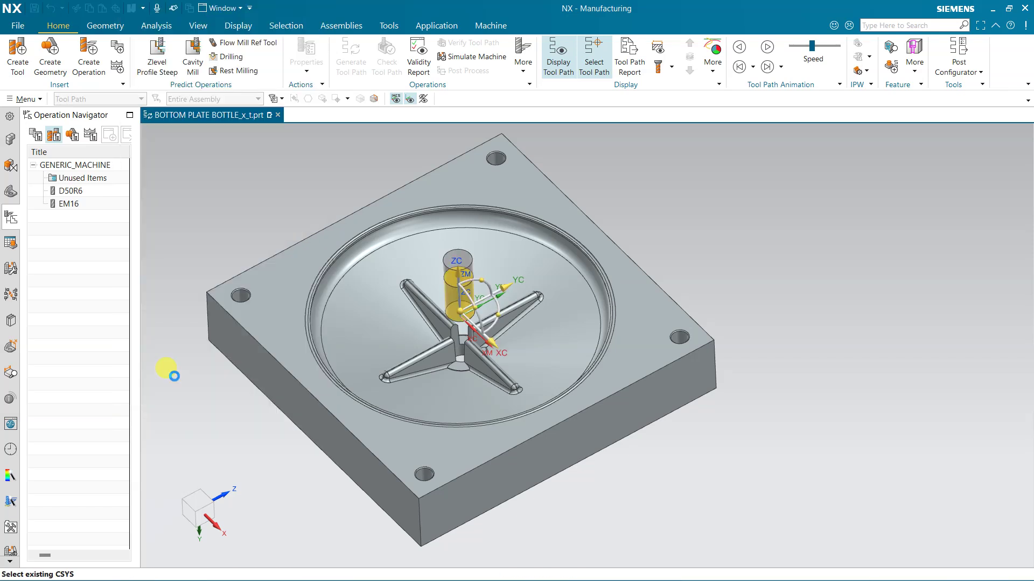
Set the EM12 end mill's diameter to 12 mm and its tool number, adjust register and cutcom register to 3.
type("12")
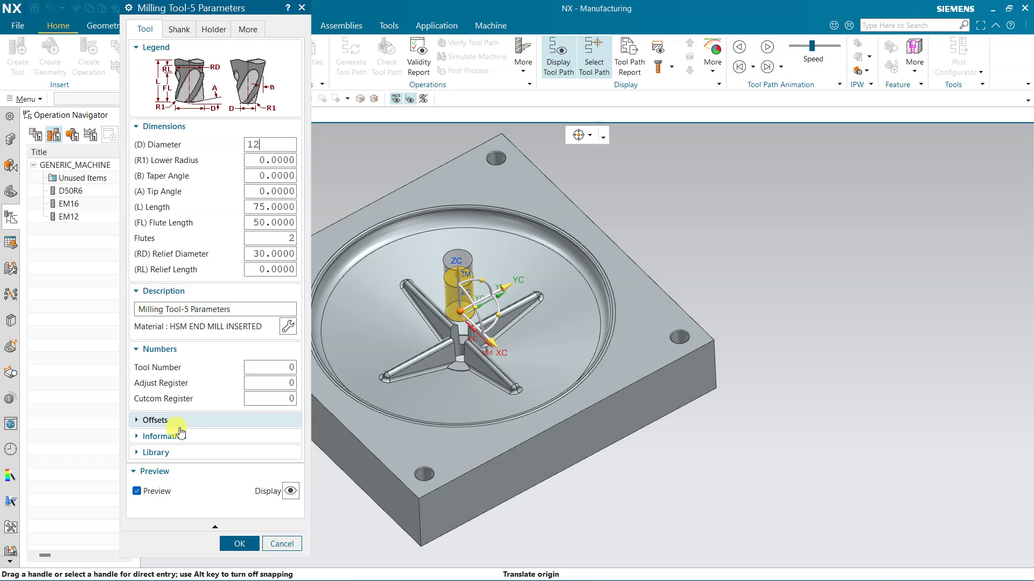
left_click(283, 223)
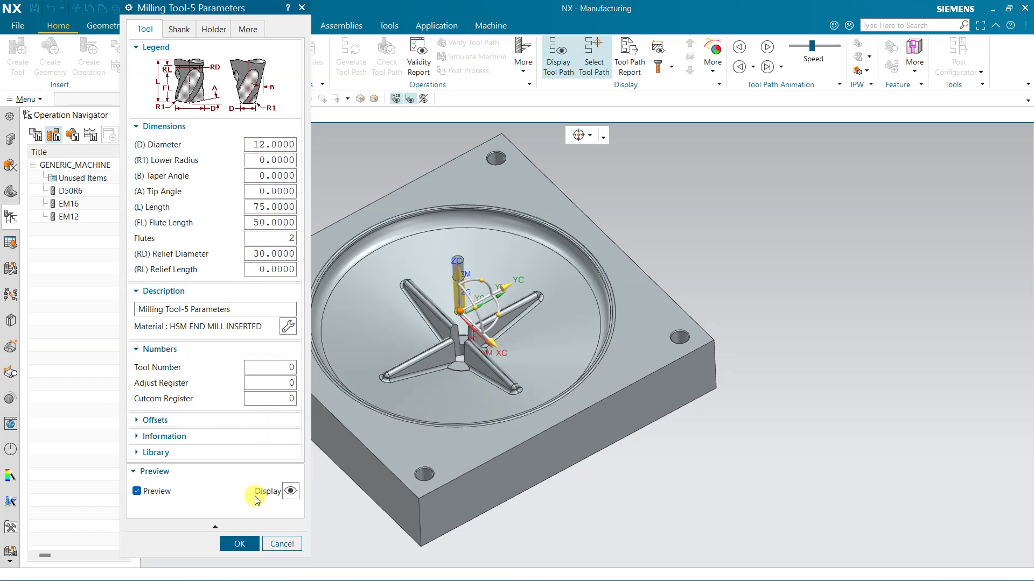
double_click(278, 367)
type("3")
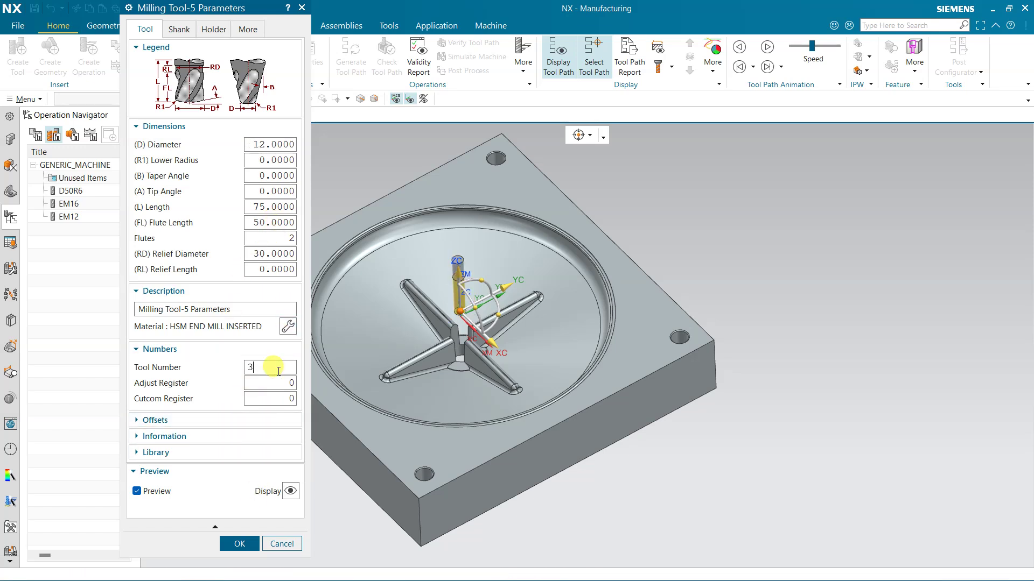
key("Tab")
type("3")
key("Tab")
type("3")
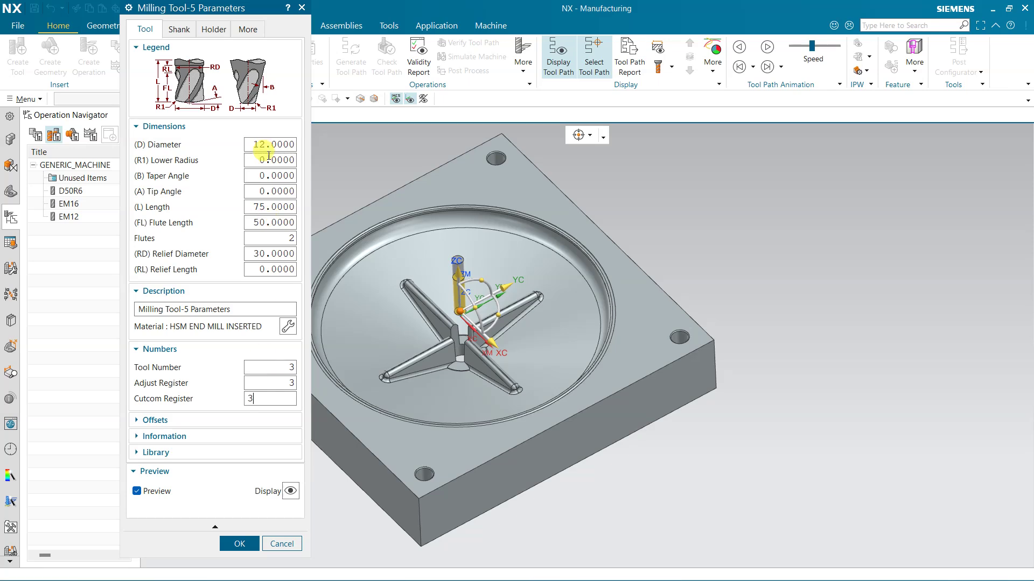
Retrieve the medium compression holder HLD001_00006 from the Milling_Drilling library class for EM12 and accept the tool.
left_click(213, 29)
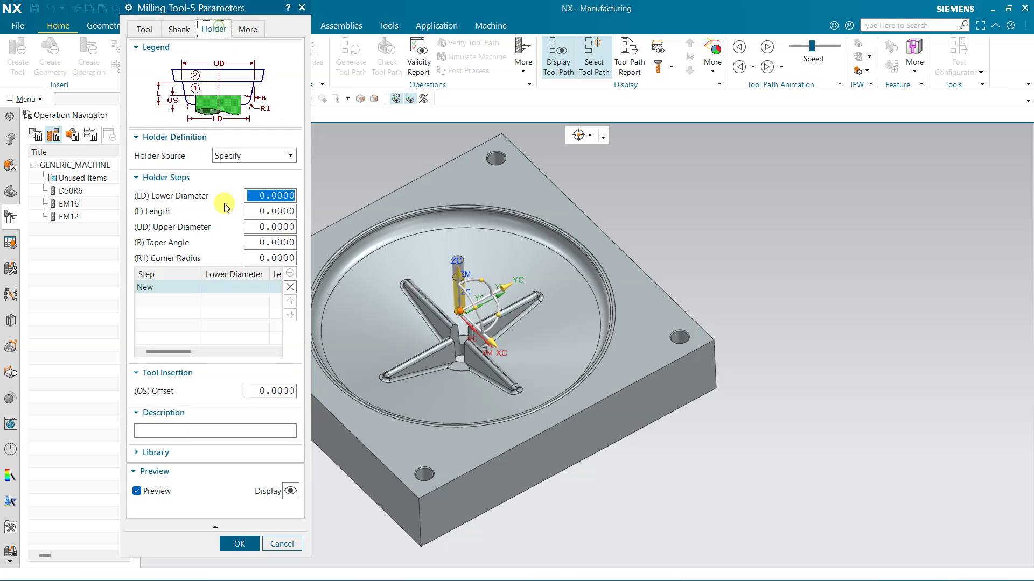
left_click(165, 456)
left_click(283, 483)
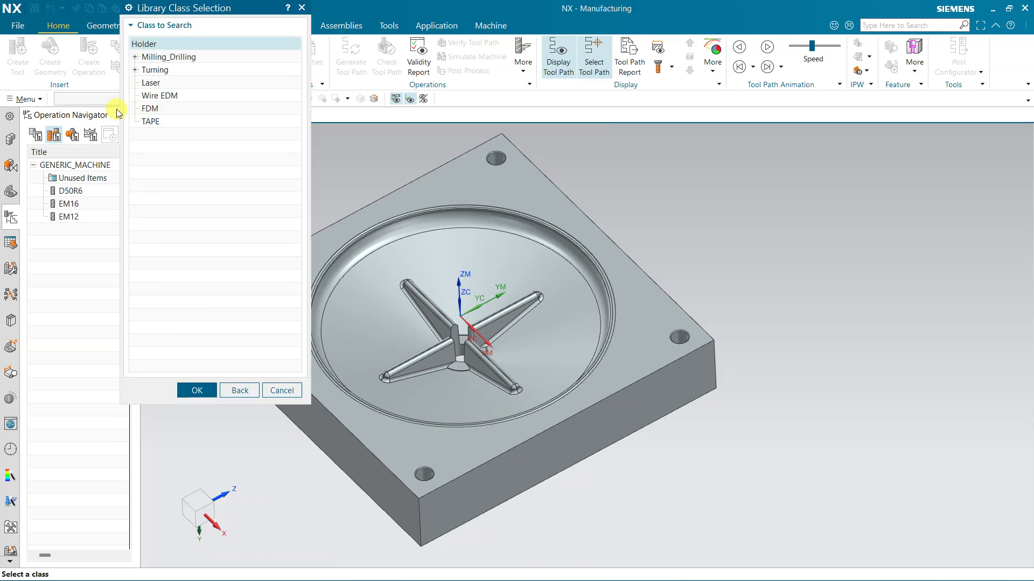
left_click(135, 57)
double_click(161, 59)
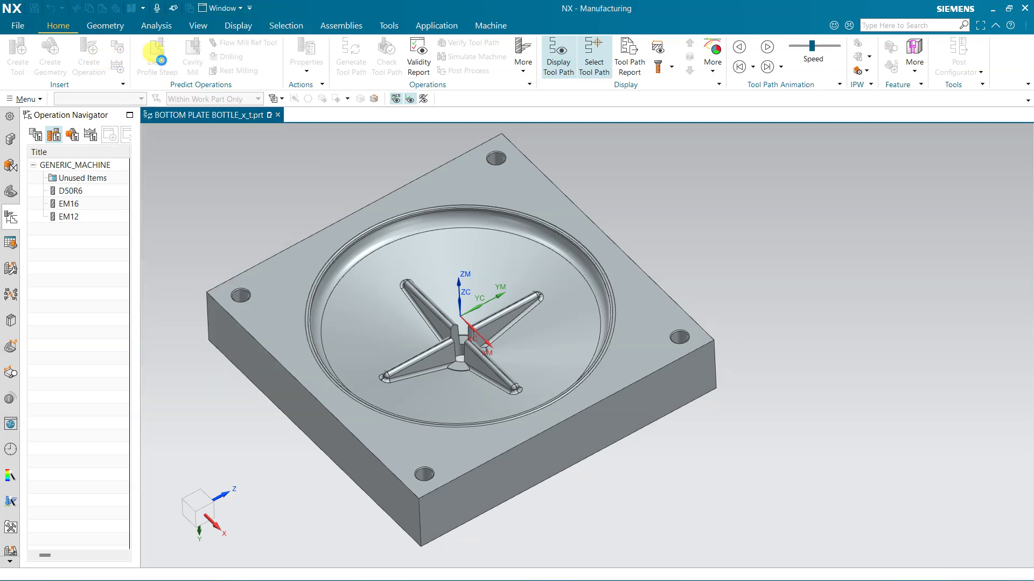
left_click(196, 242)
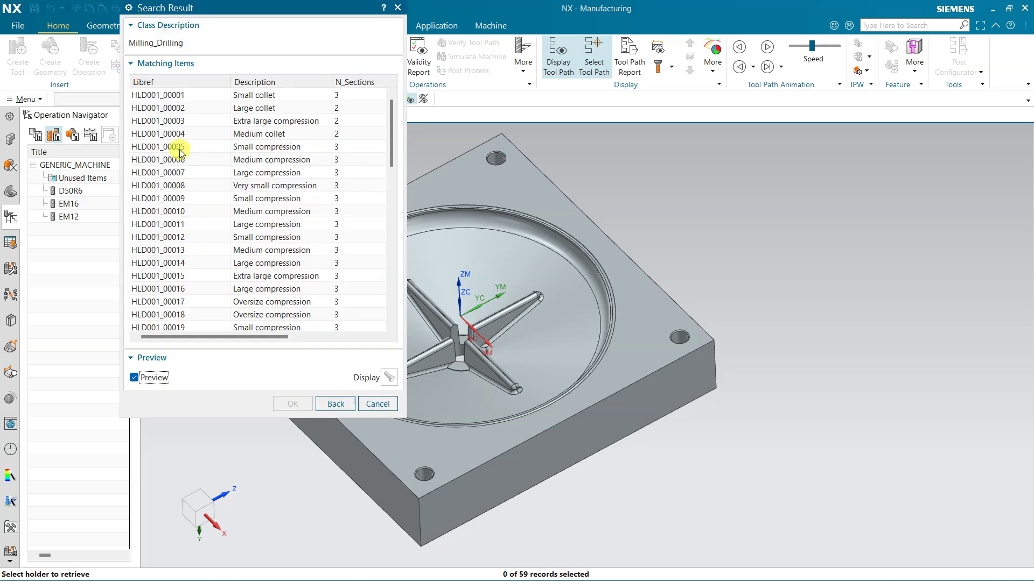
double_click(166, 160)
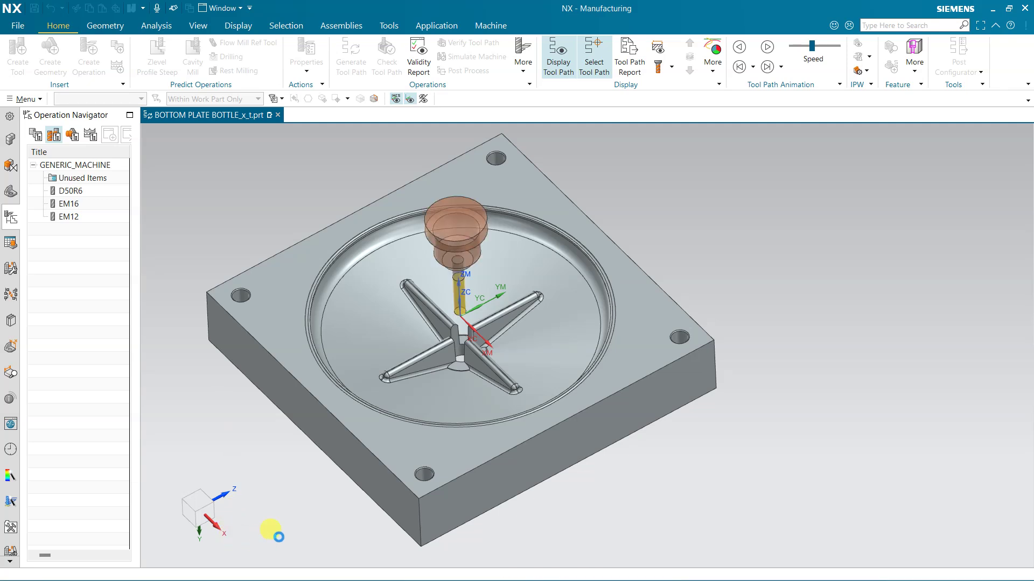
left_click(240, 567)
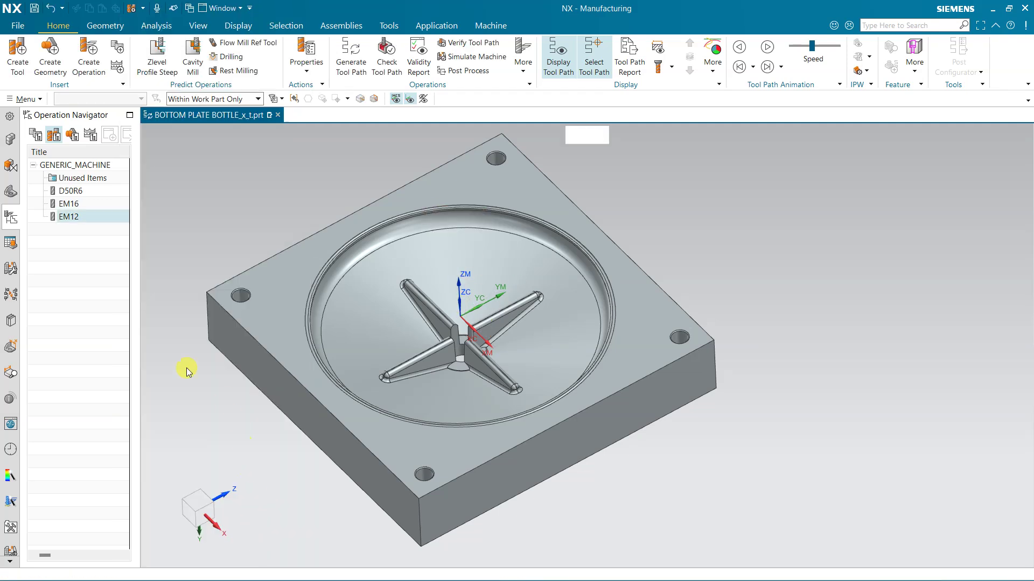
left_click(18, 54)
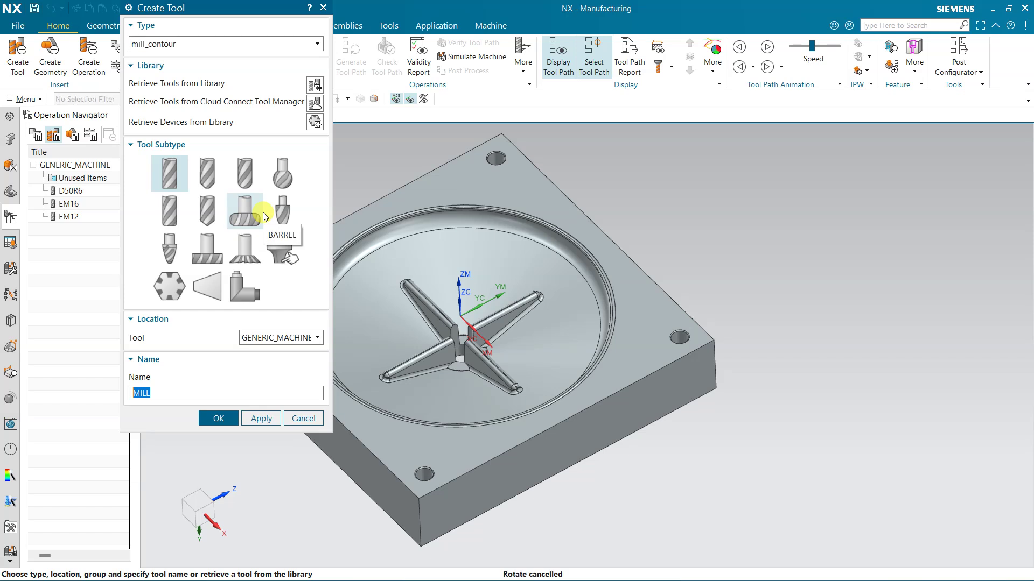
type("EM6")
left_click(216, 420)
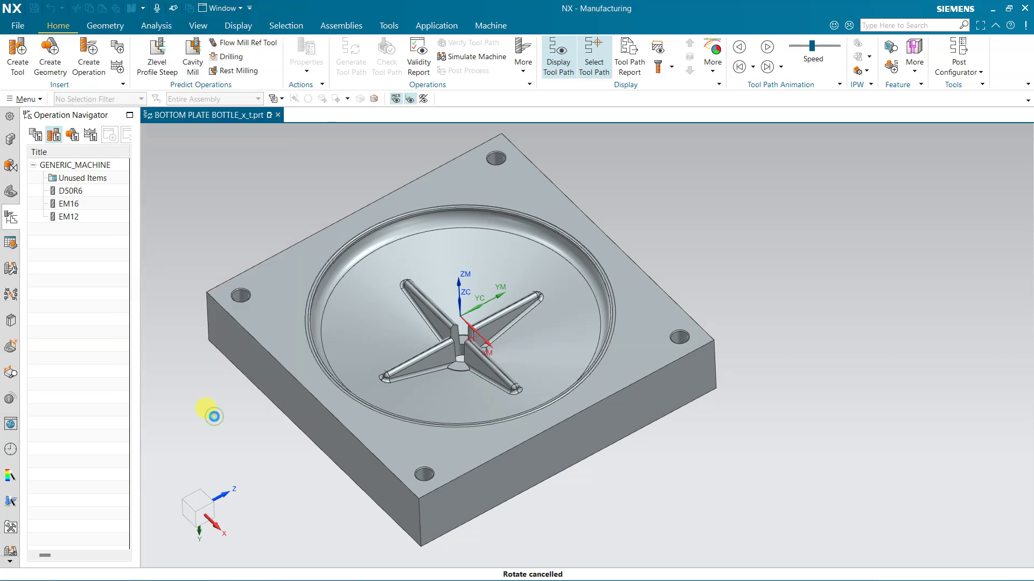
type("6")
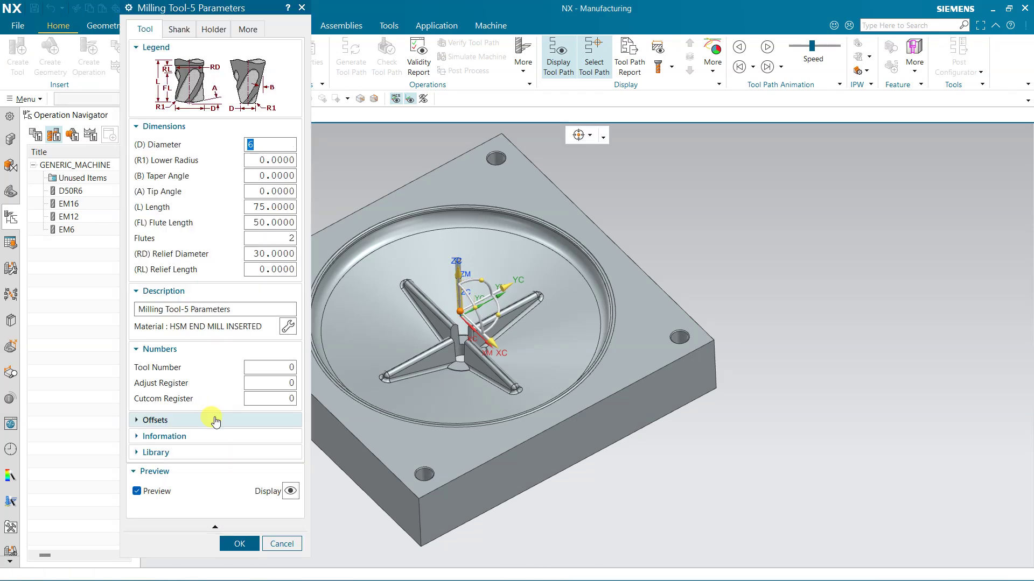
left_click(281, 544)
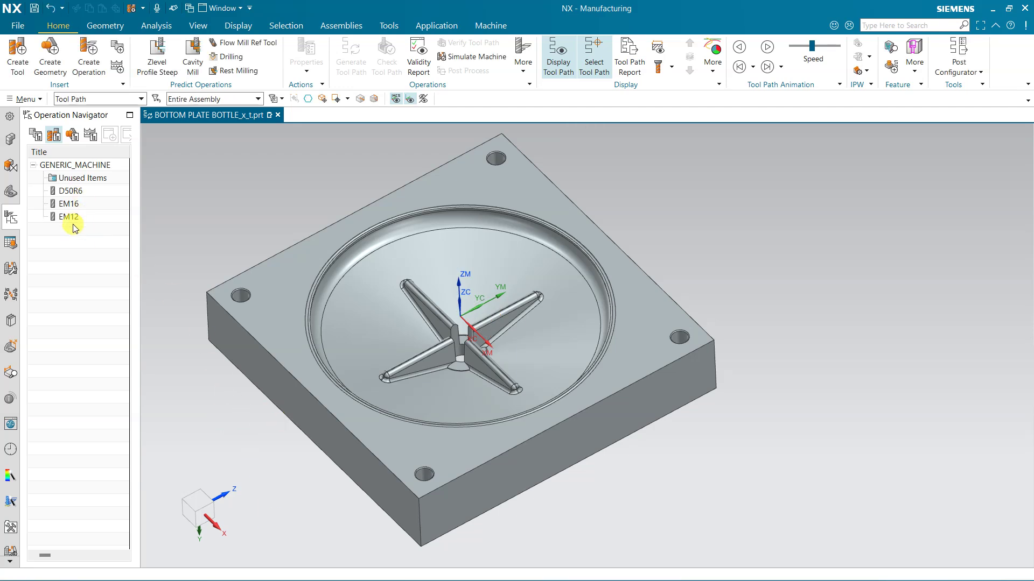
Choose the Cavity Mill subtype for a new mill_contour operation and enter the name D50_RGH.
scroll(462, 377, "up", 5)
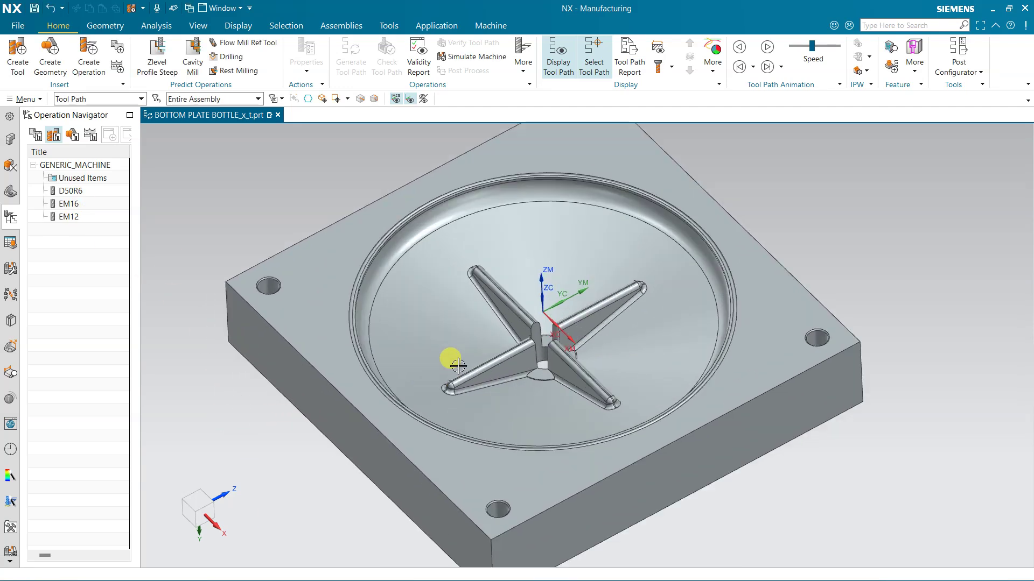
left_click(79, 65)
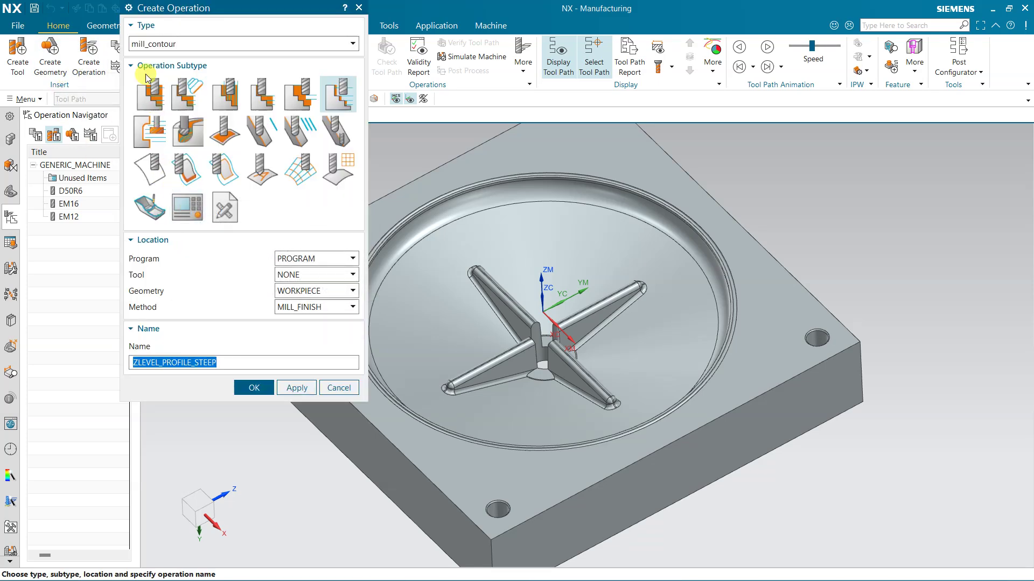
left_click(151, 96)
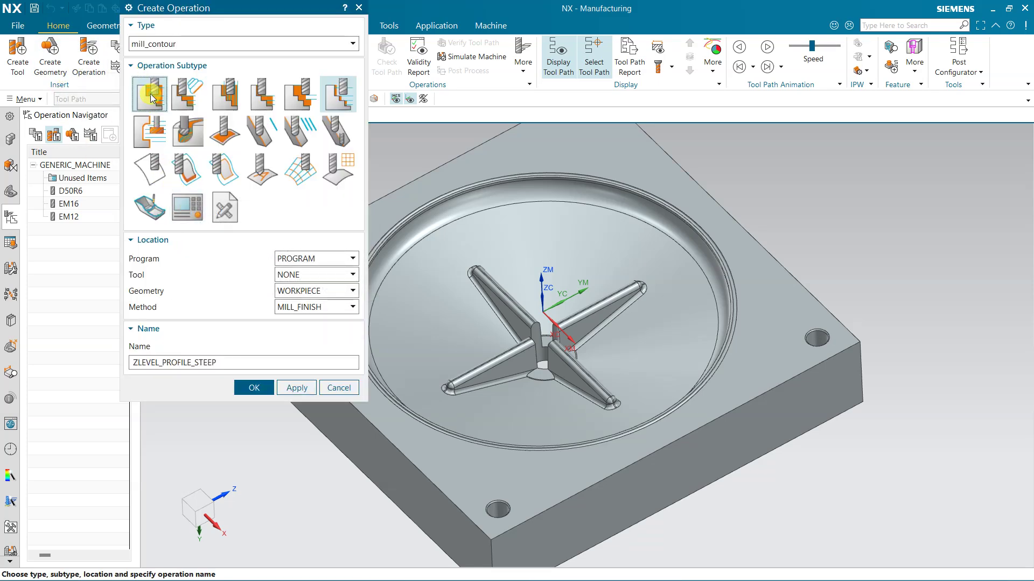
double_click(190, 361)
type("D50_RGH")
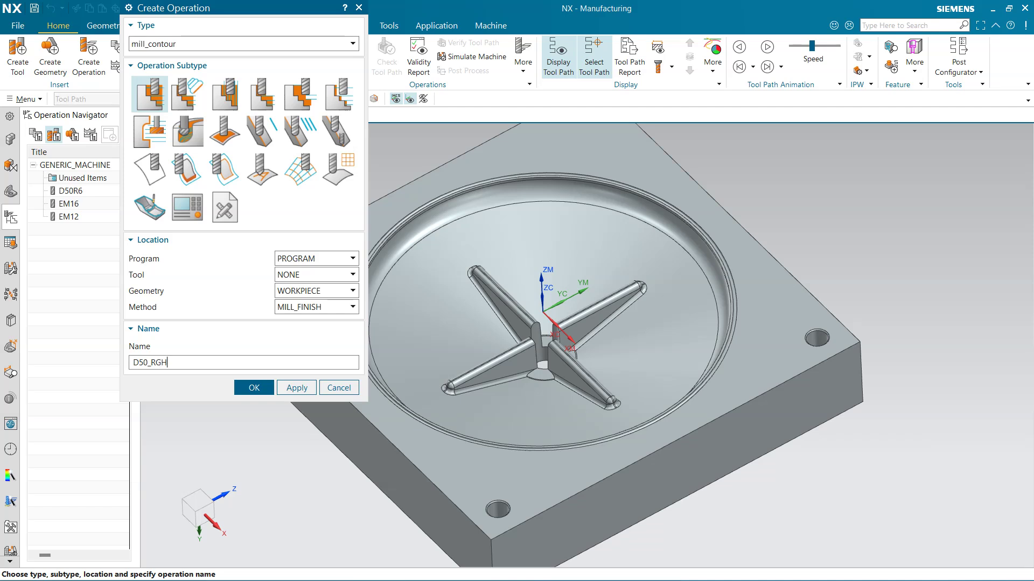
Assign program PROGRAM, tool D50R6 and geometry MILL_AREA to the new Cavity Mill operation, and leave the setup without creating it.
left_click(35, 135)
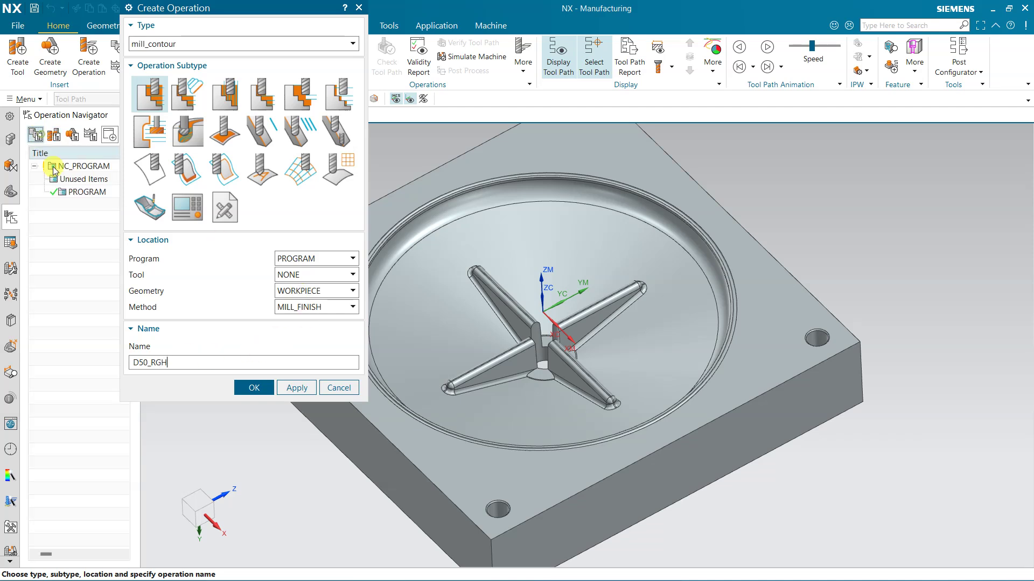
left_click(76, 193)
left_click(54, 135)
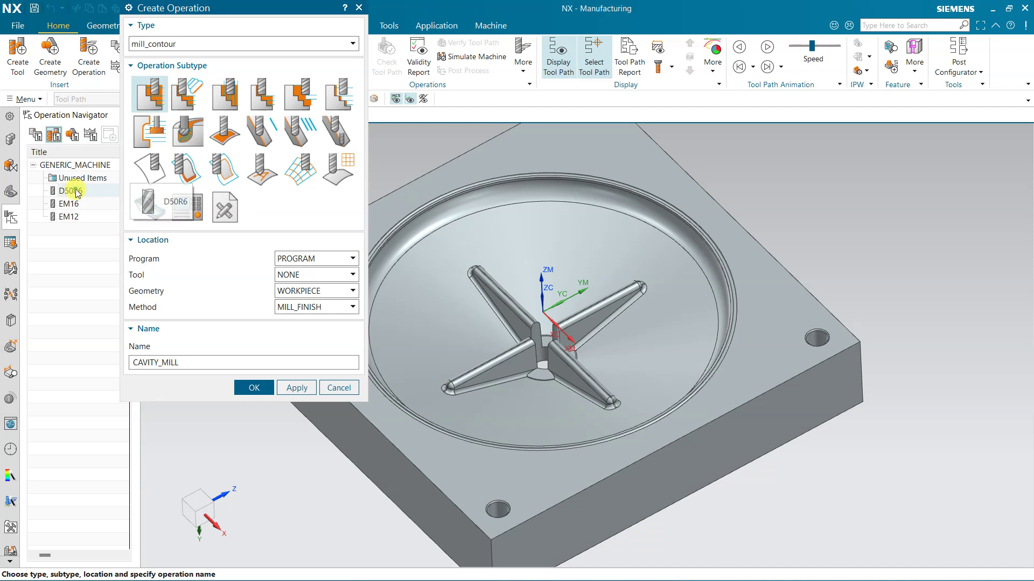
left_click(76, 192)
left_click(71, 134)
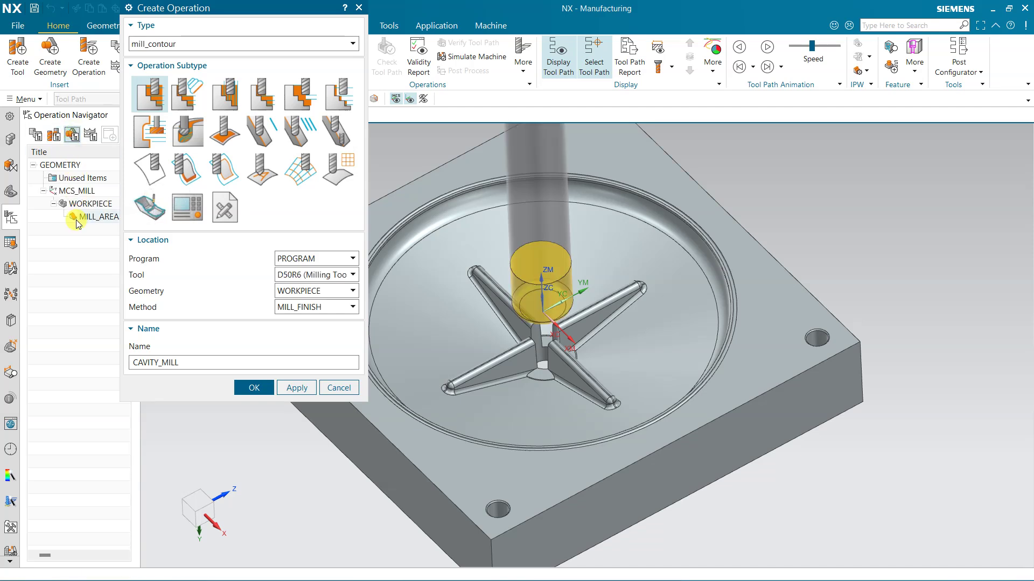
left_click(85, 217)
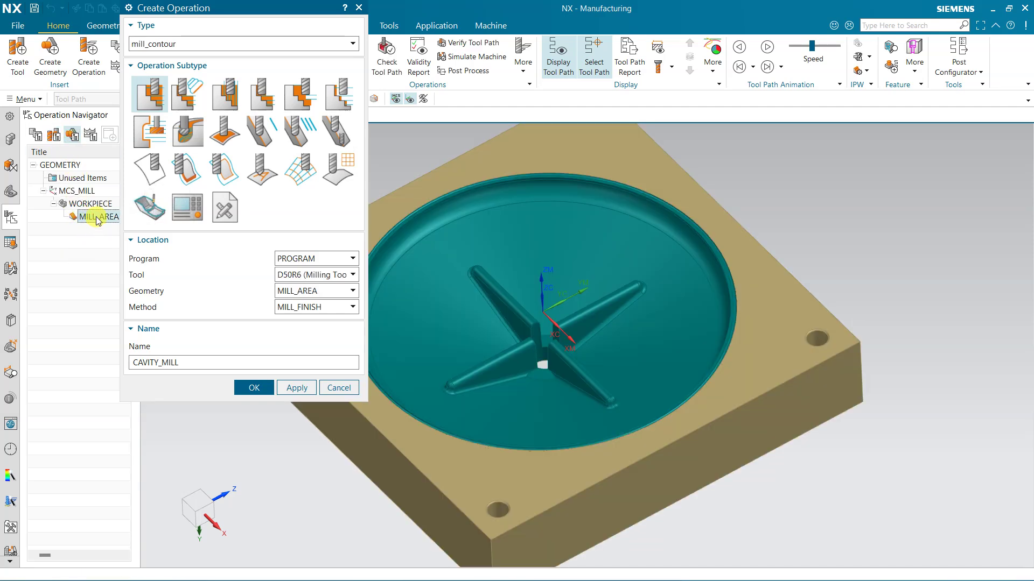
left_click(329, 389)
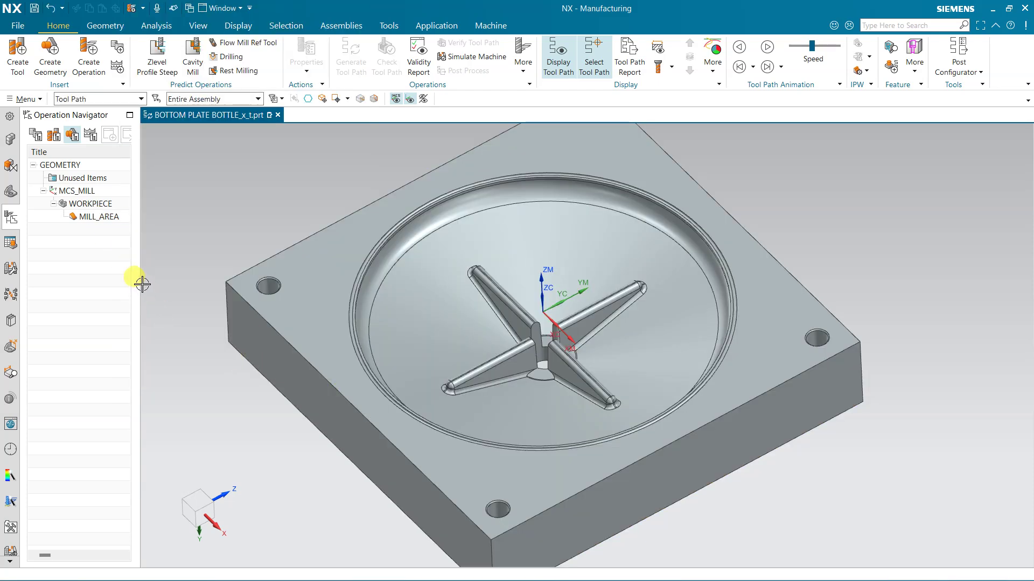
Set the MILL_ROUGH method's part stock to 0.6.
left_click(90, 134)
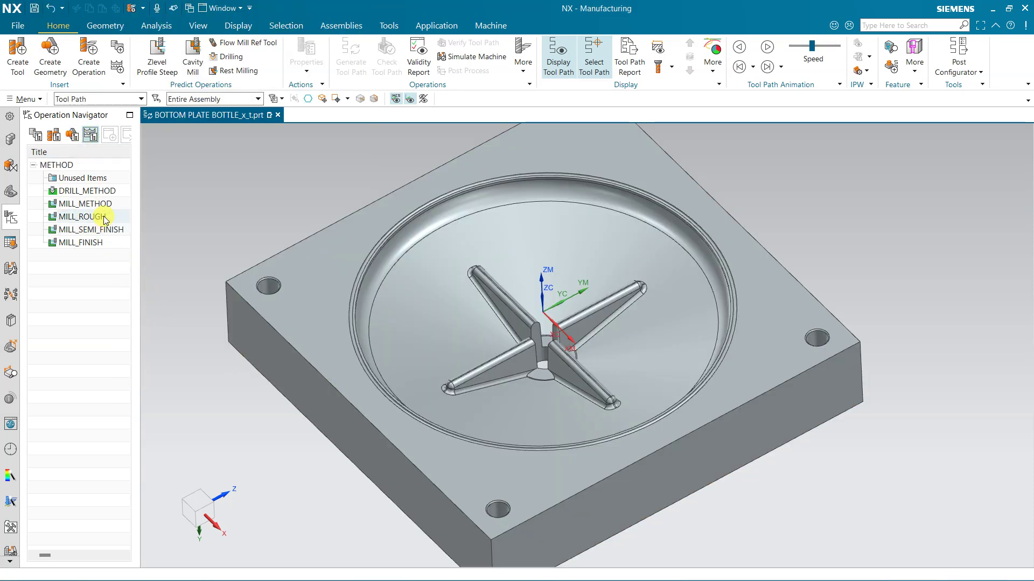
double_click(104, 217)
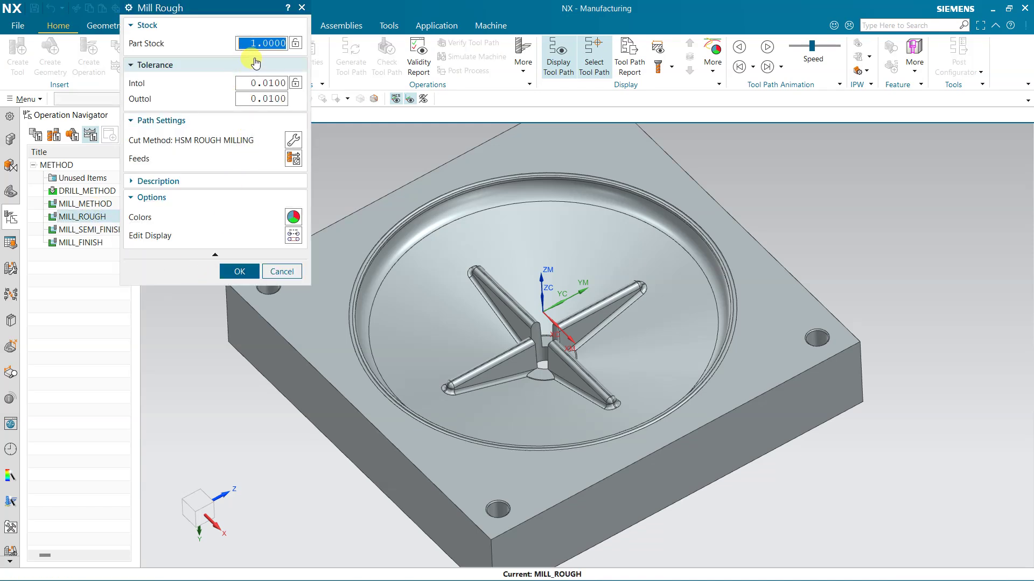
type("0.6")
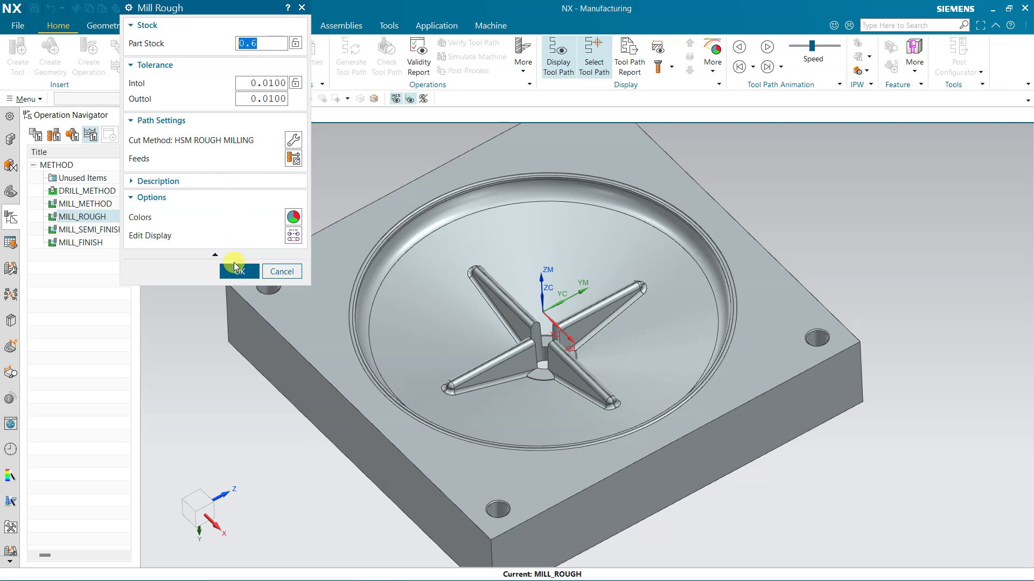
left_click(233, 267)
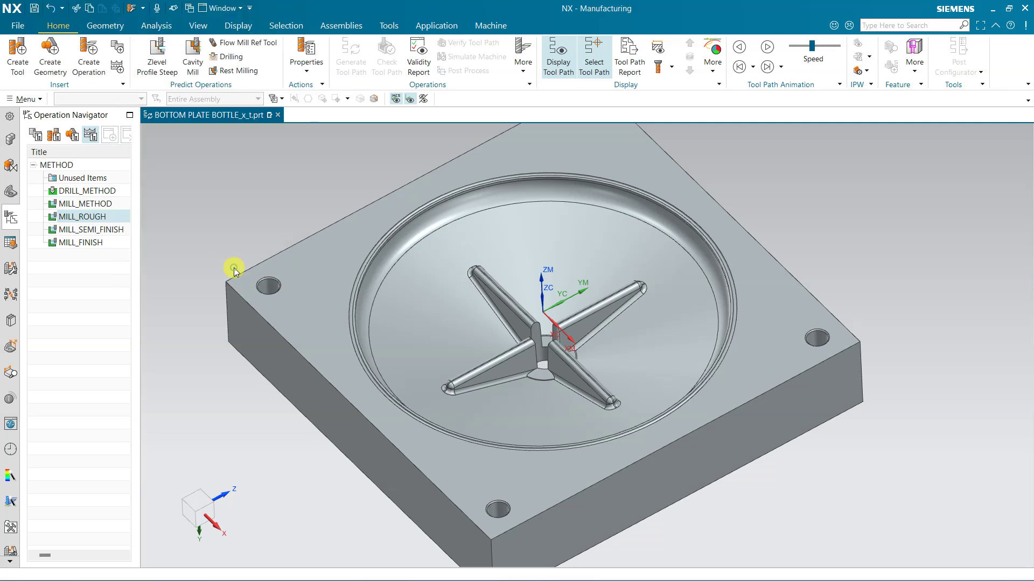
Create the CAVITY_MILL operation under PROGRAM with tool D50R6, geometry MILL_AREA and method MILL_ROUGH.
left_click(54, 135)
left_click(35, 135)
left_click(89, 62)
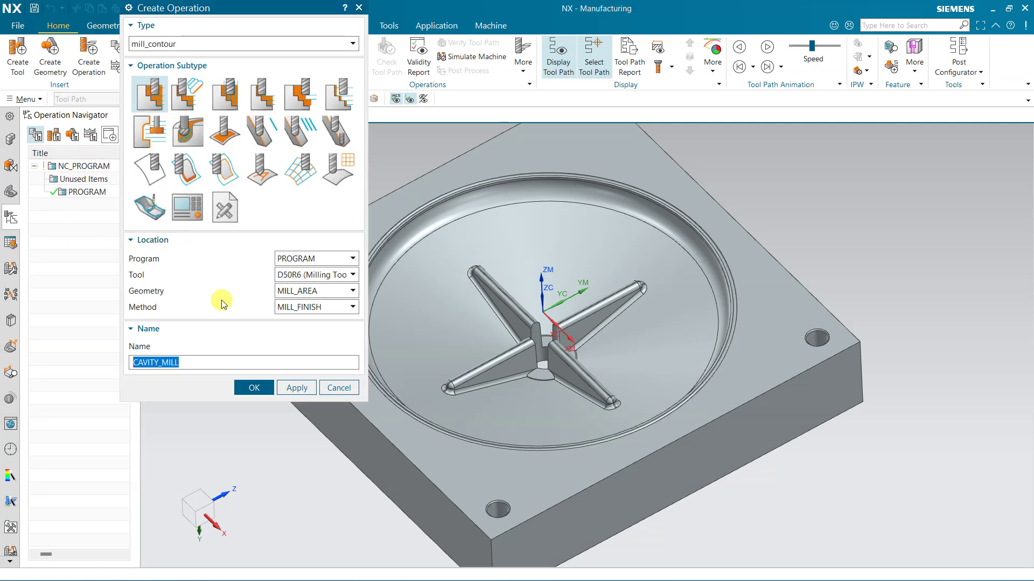
left_click(300, 307)
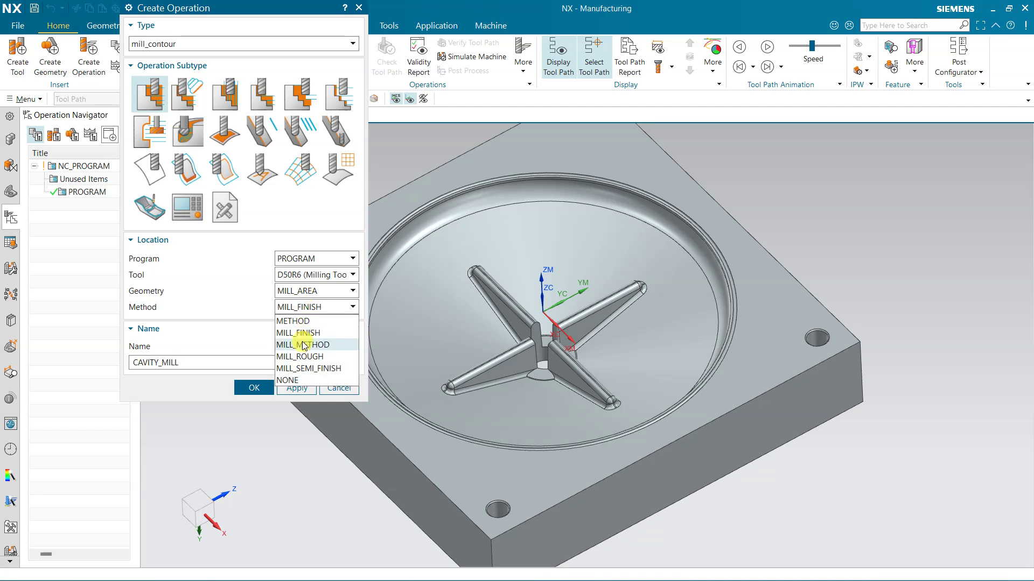
left_click(295, 356)
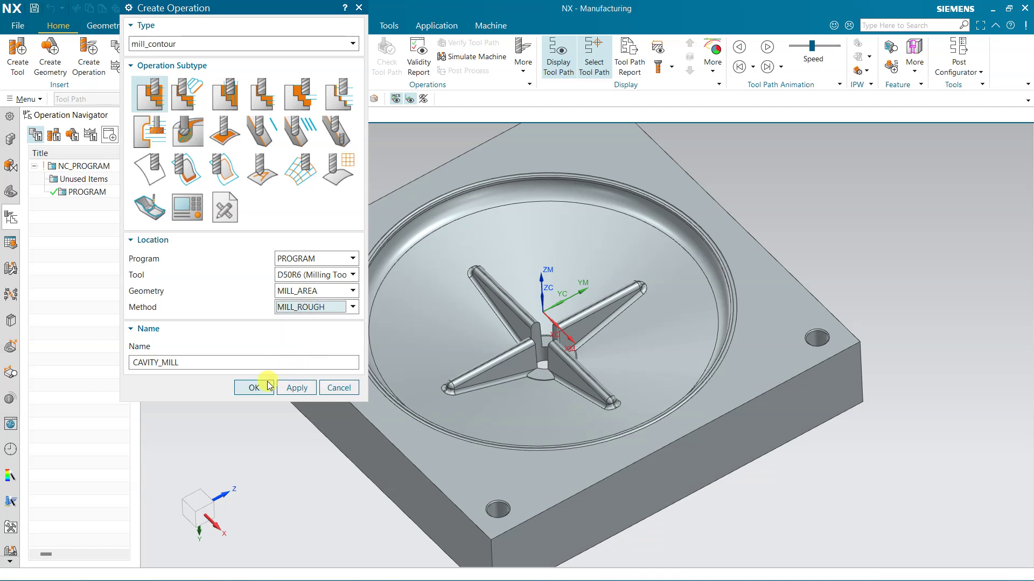
left_click(257, 383)
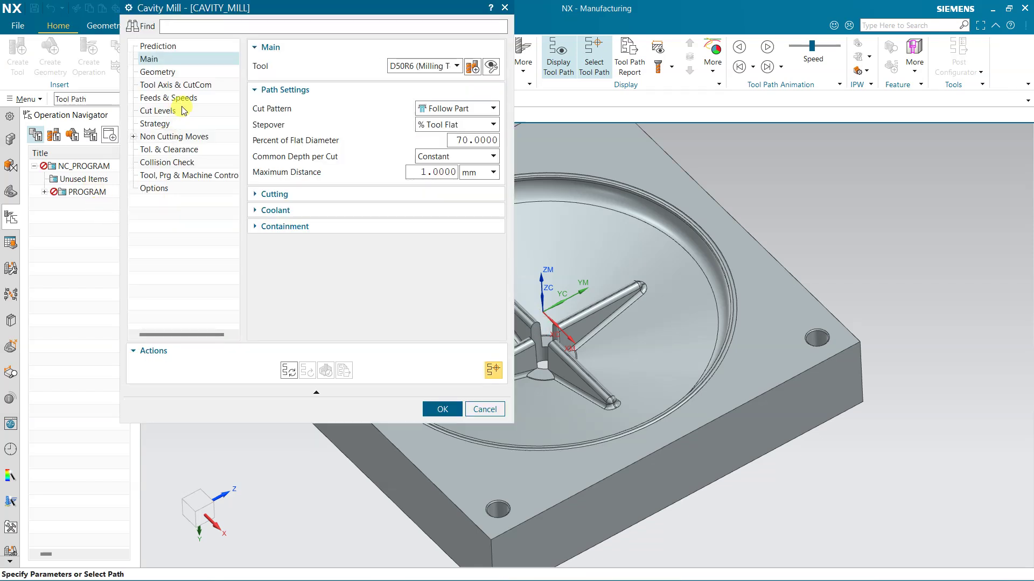
Set the cavity mill's cut pattern to Follow Periphery with a constant stepover of 30 mm maximum distance.
left_click(449, 107)
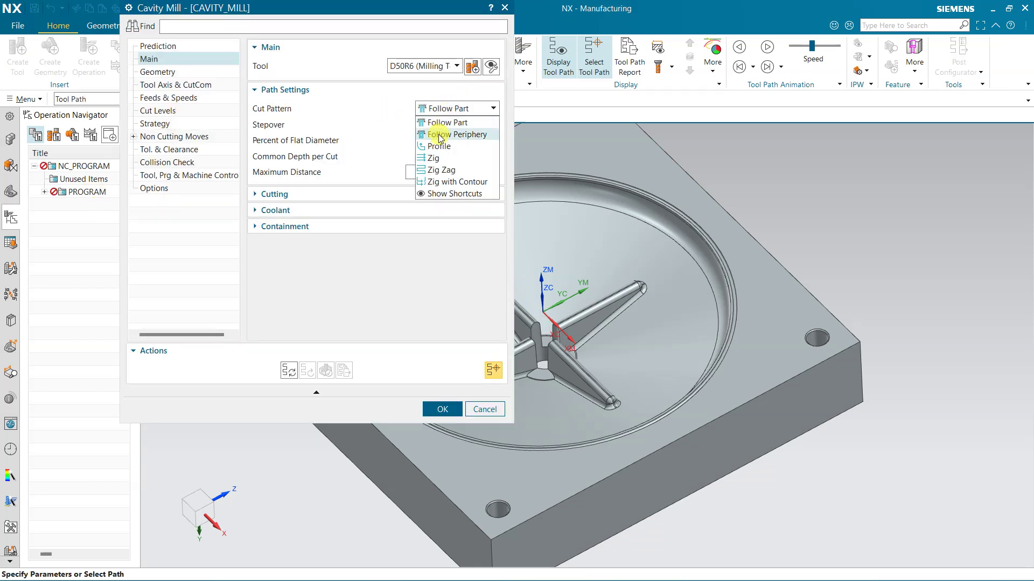
left_click(439, 134)
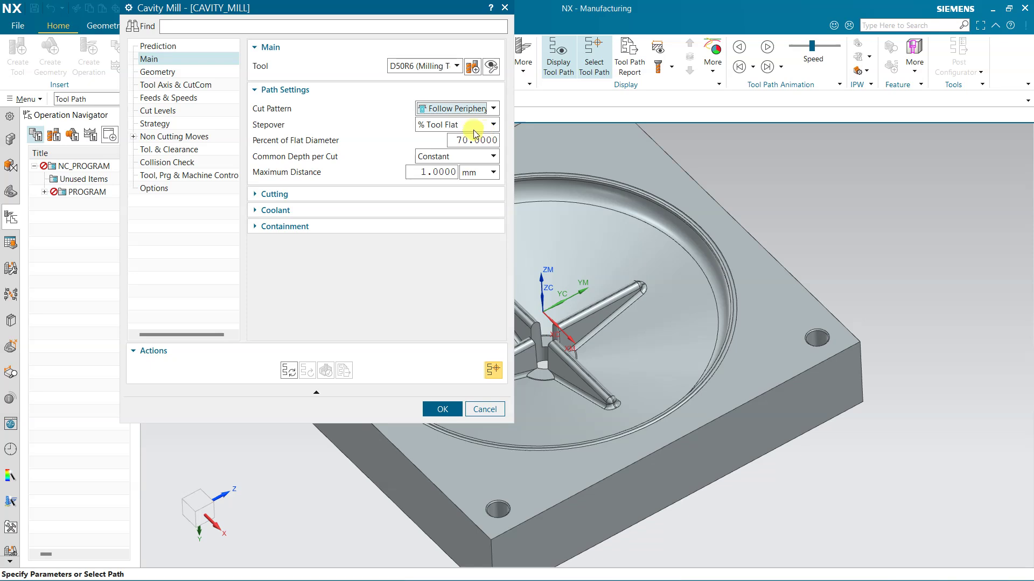
left_click(461, 125)
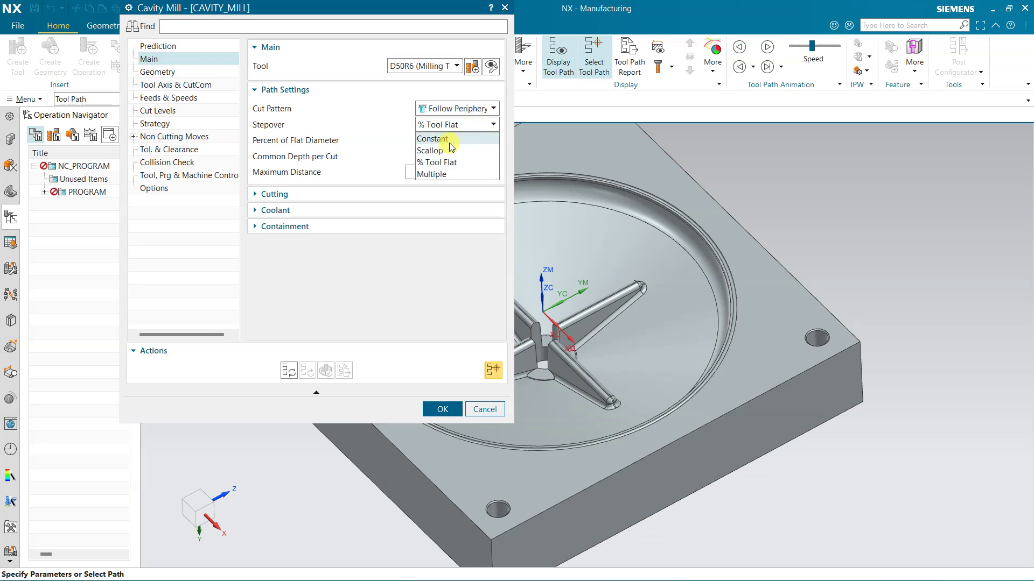
left_click(450, 138)
double_click(454, 140)
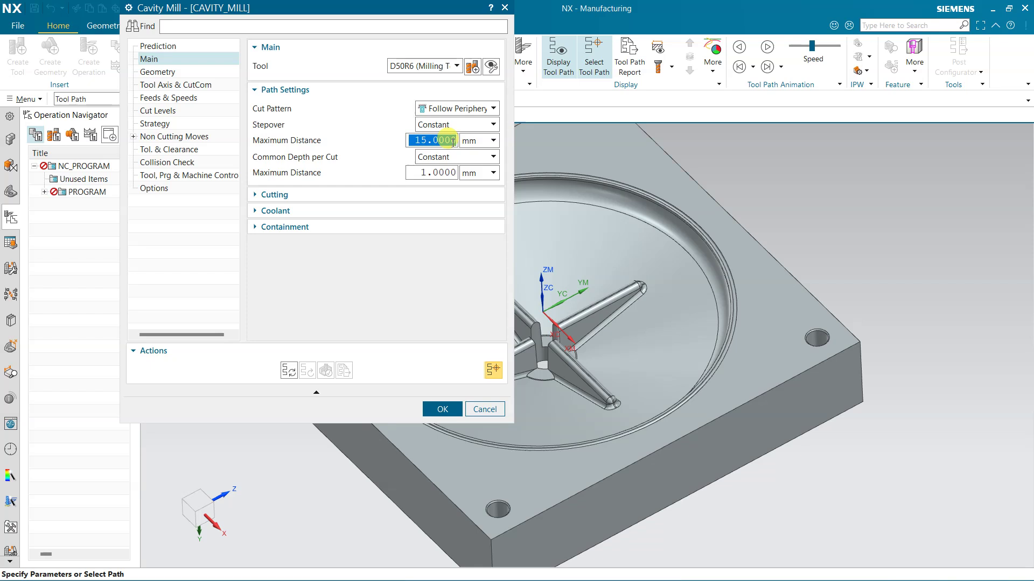
type("30")
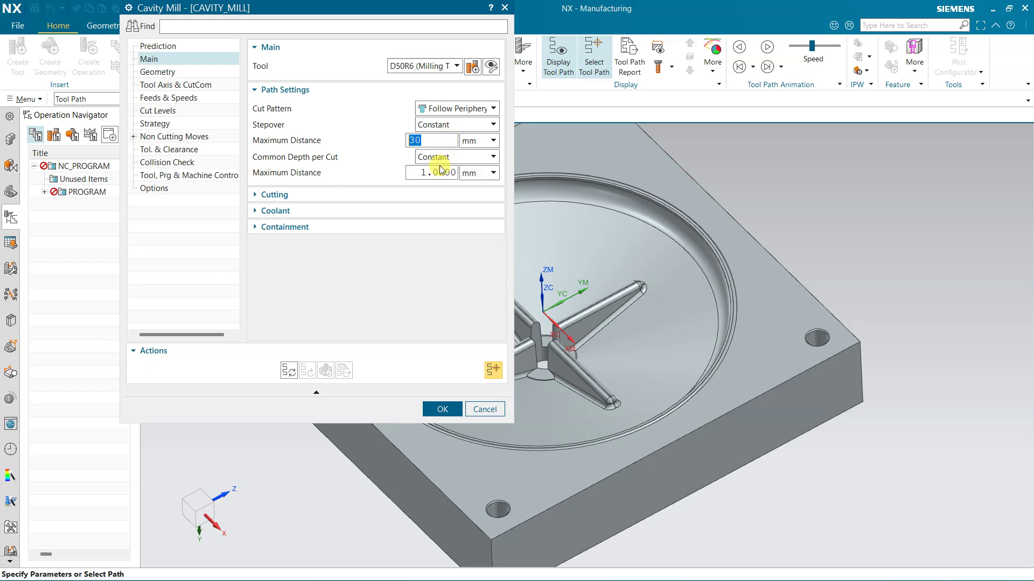
left_click(440, 172)
Set the cut order of the cavity mill operation to Depth First.
left_click(332, 196)
left_click(437, 229)
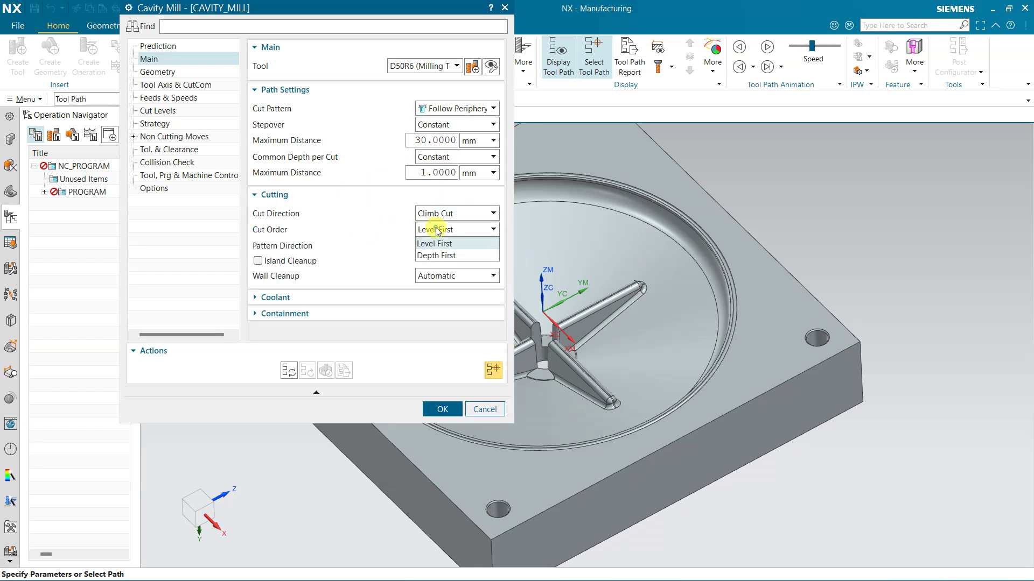
left_click(437, 256)
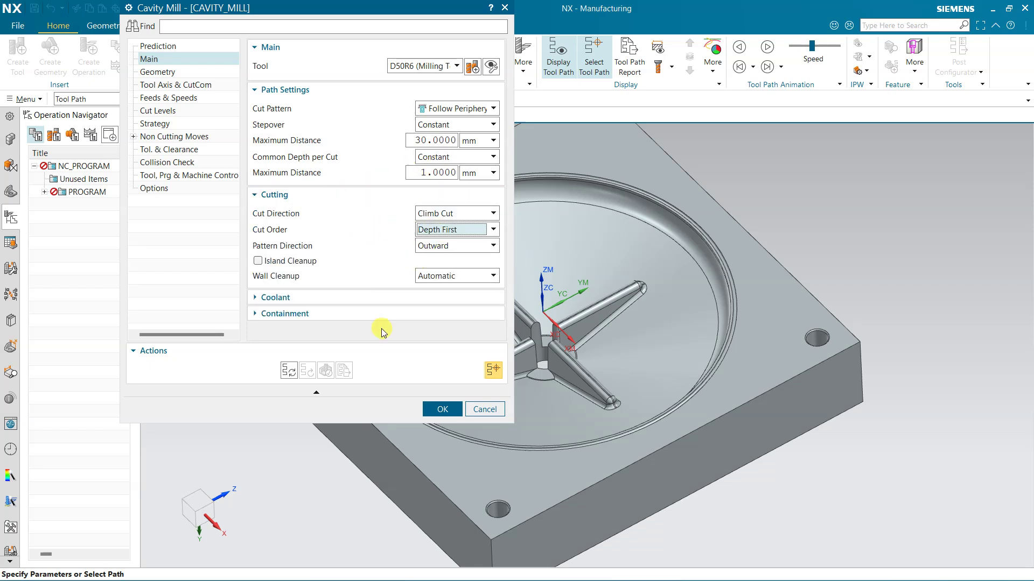
Display the cut area, then separate the floor stock from the side stock and set the part floor stock to 0.2.
left_click(150, 72)
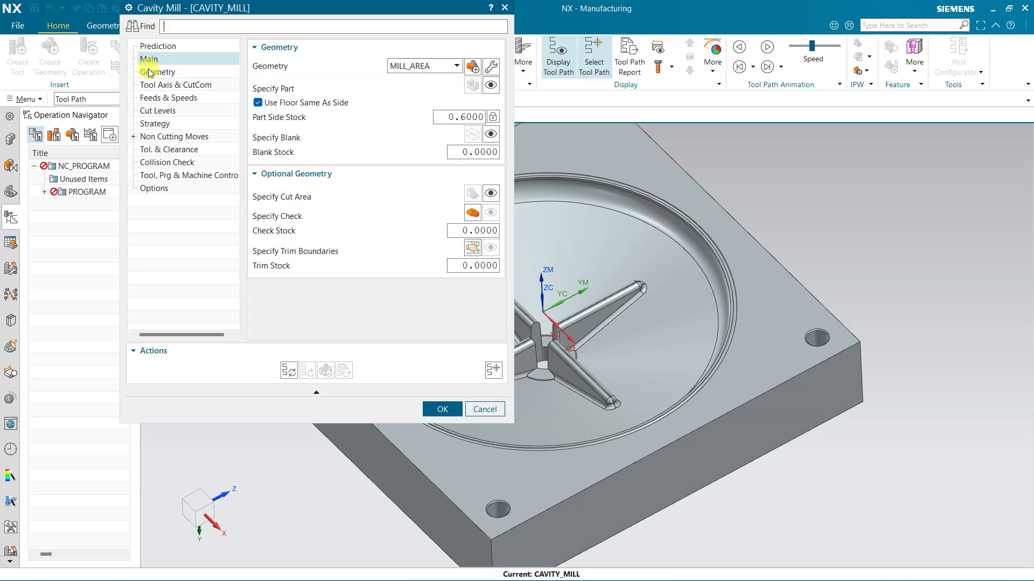
left_click(492, 194)
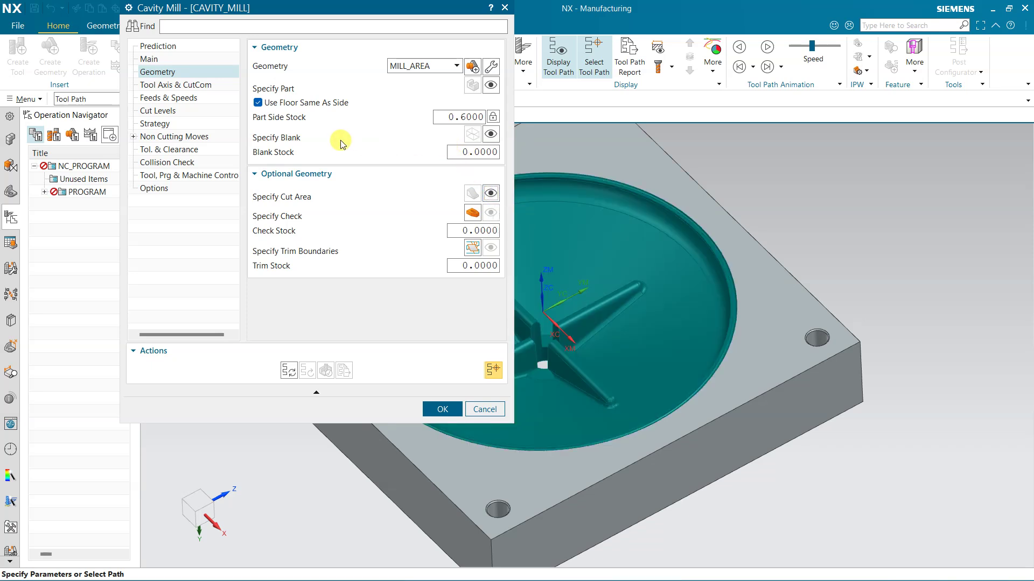
left_click(258, 103)
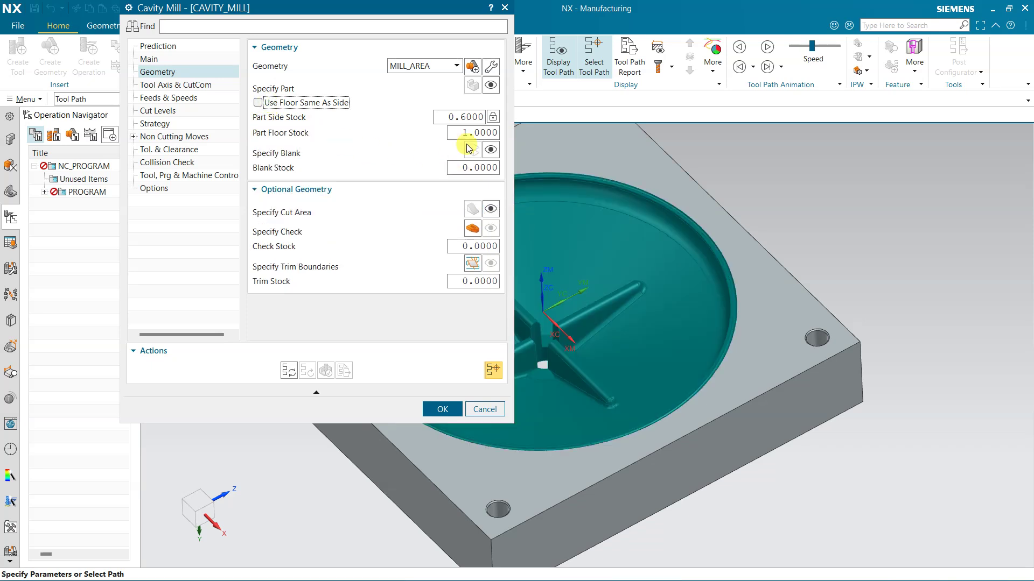
double_click(472, 134)
type("0.2")
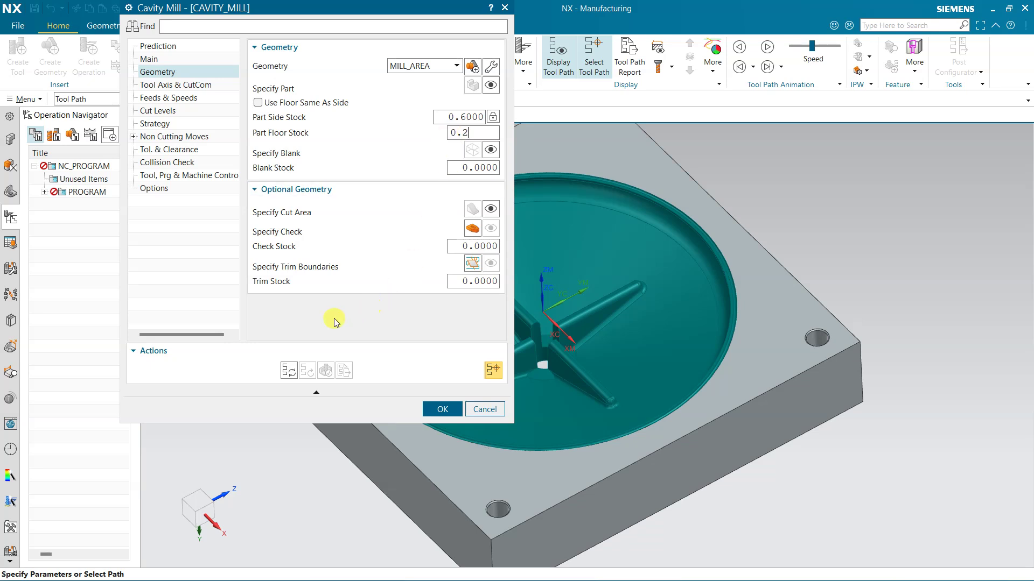
Check the cut levels and strategy settings, generate the cavity mill tool path, and accept the operation.
left_click(164, 108)
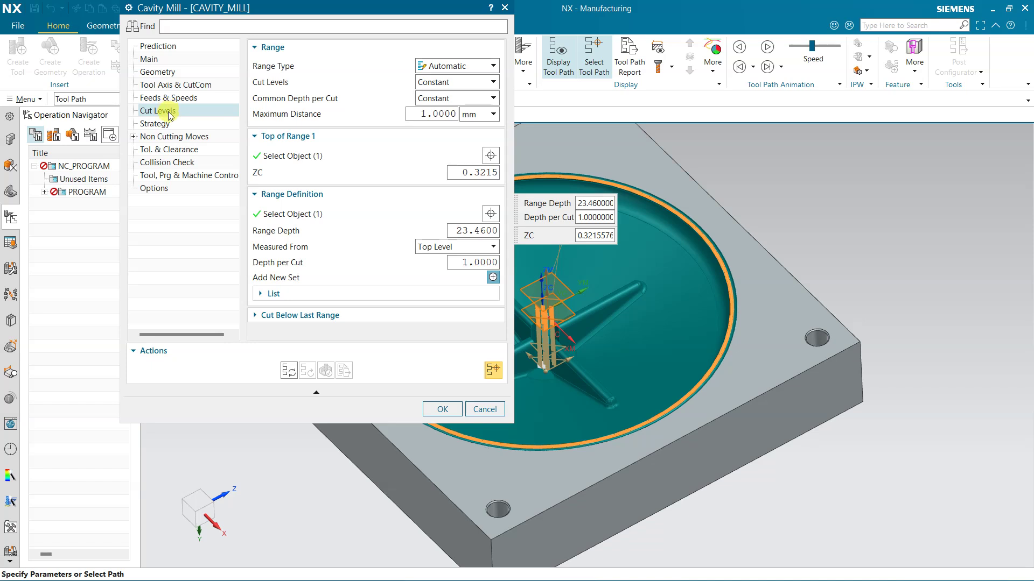
left_click(166, 126)
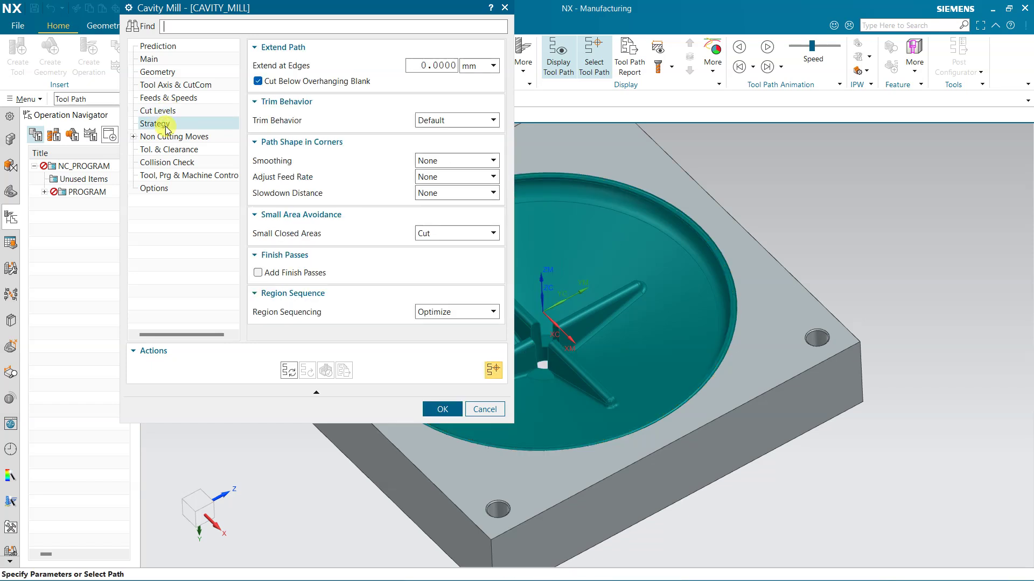
left_click(289, 370)
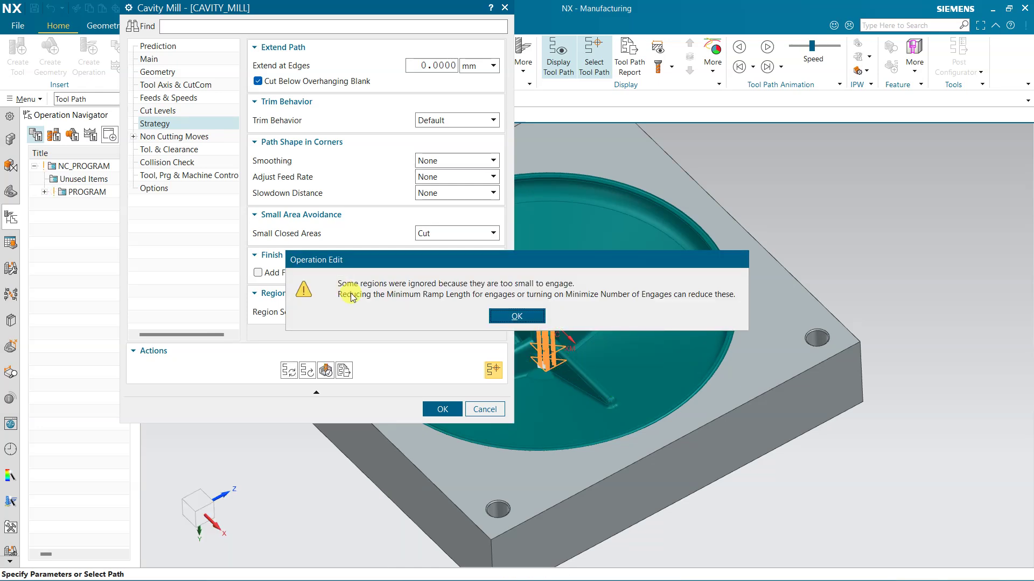
left_click(518, 316)
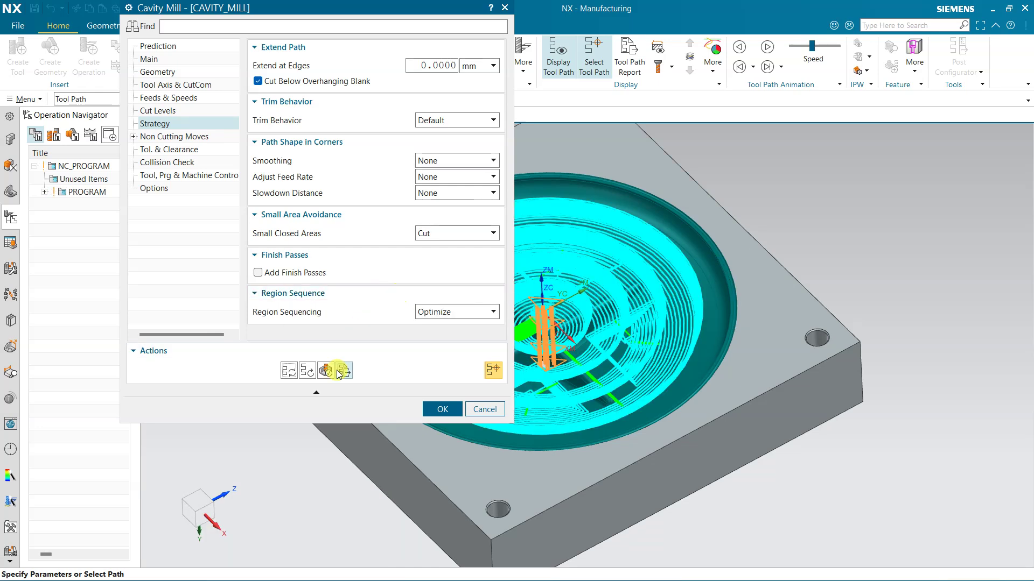
left_click(440, 410)
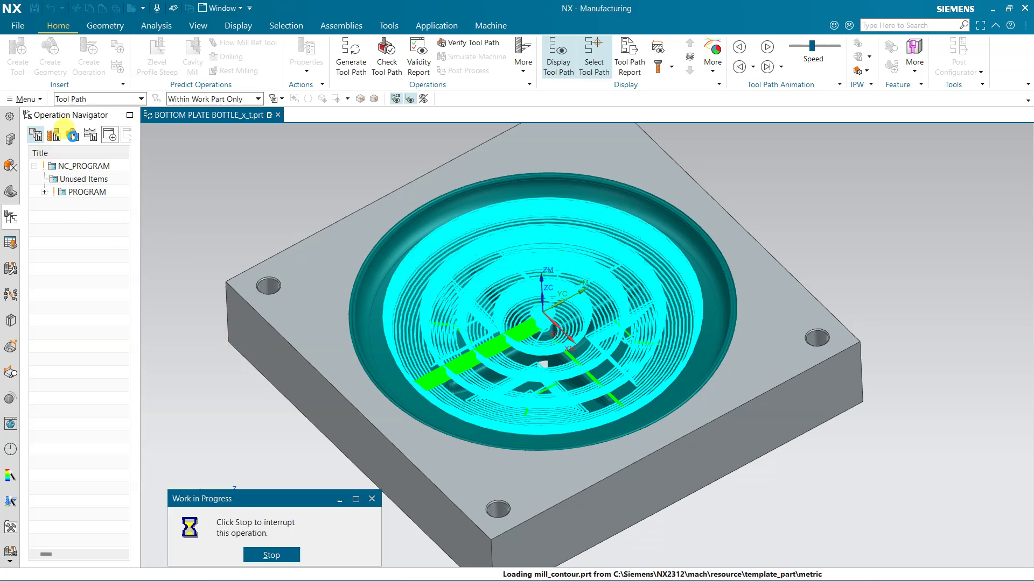
List the operations by geometry and rename the CAVITY_MILL operation under MILL_AREA as D50_RGH.
left_click(71, 135)
left_click(76, 255)
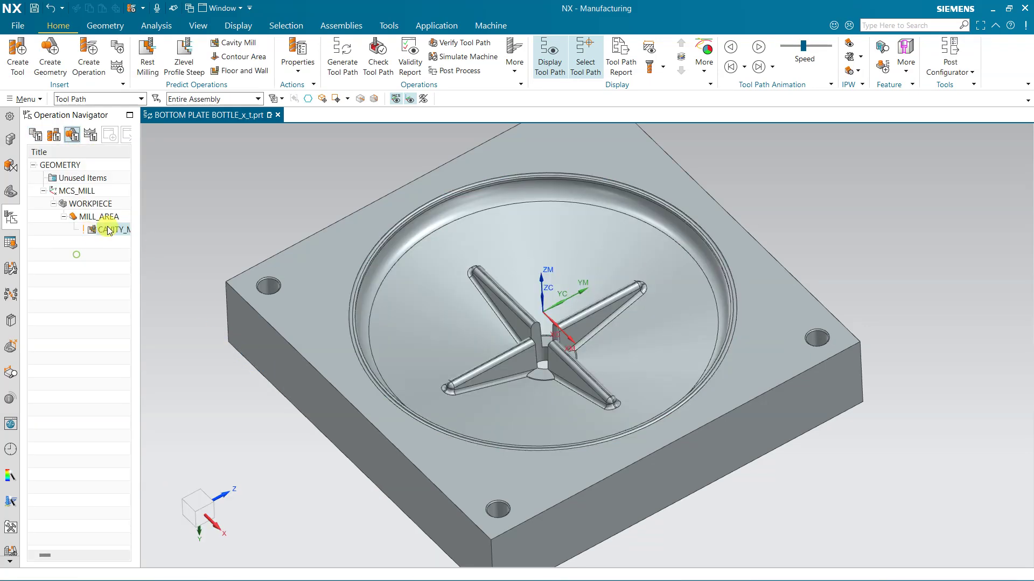
left_click(110, 230)
left_click_drag(138, 229, 192, 227)
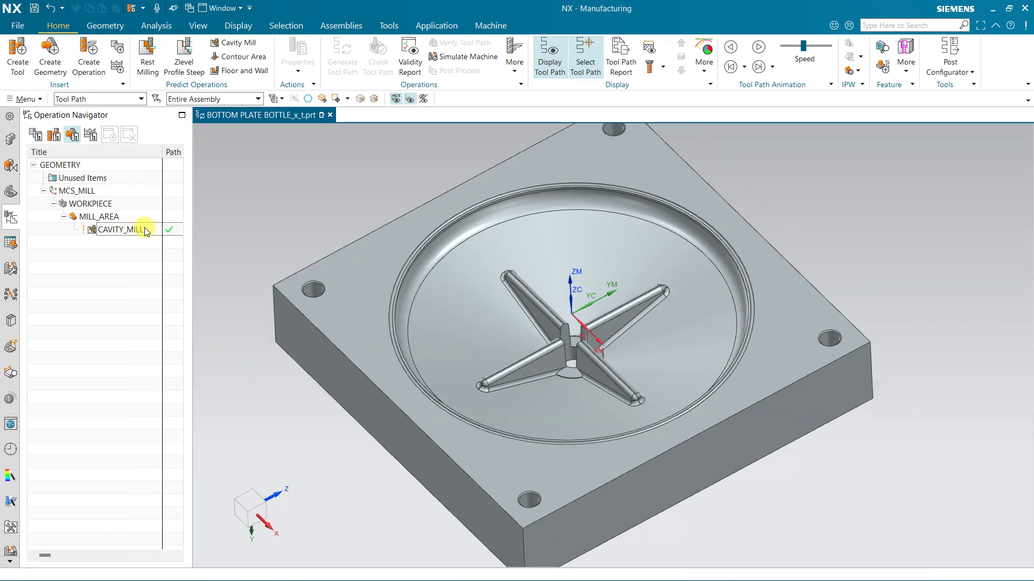
right_click(130, 229)
left_click(176, 287)
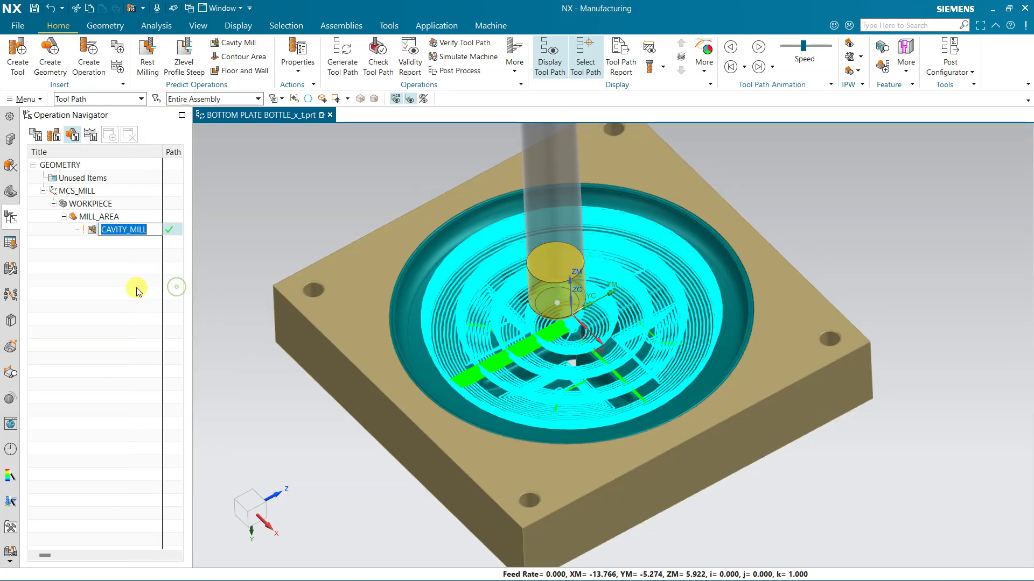
type("D50_RGH")
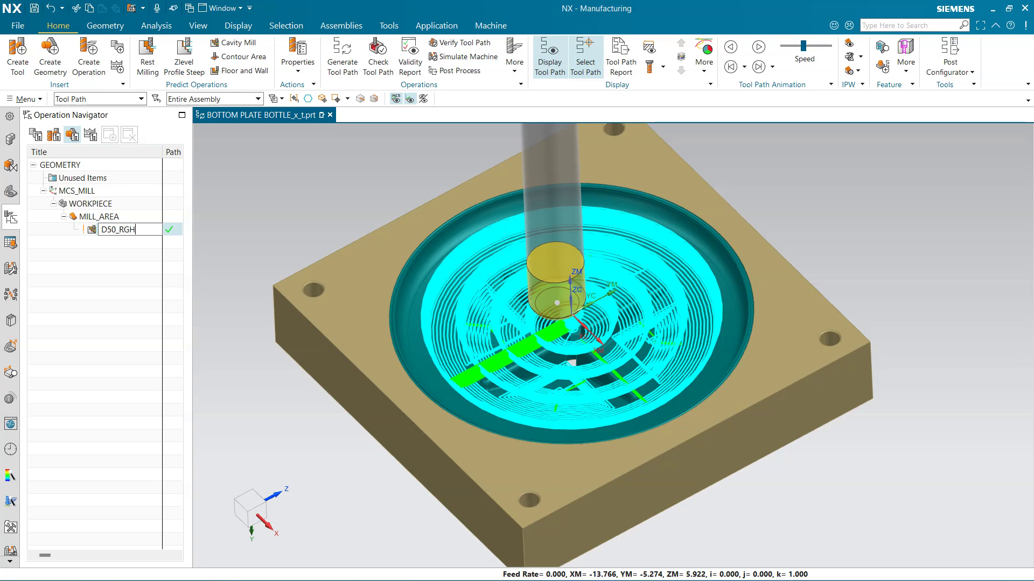
key("Return")
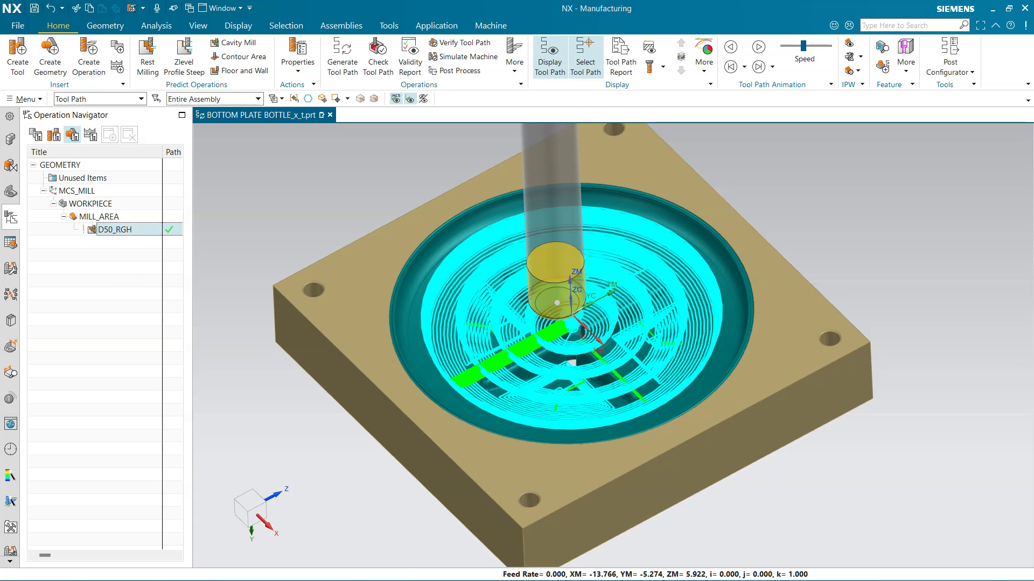
Display the in-process workpiece of D50_RGH to inspect the roughing result, and clear the operation selection.
left_click(851, 51)
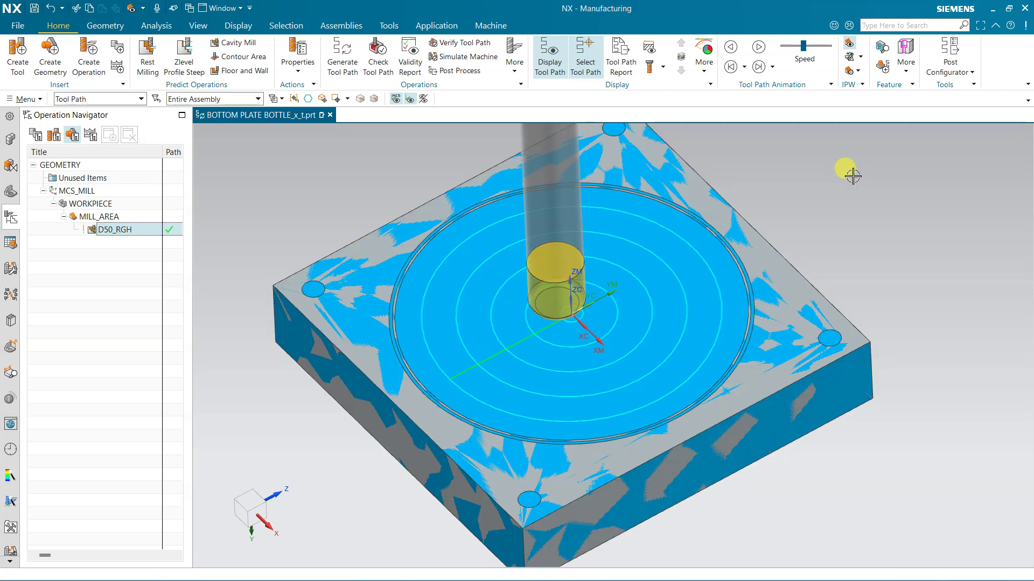
middle_click_drag(729, 290, 725, 269)
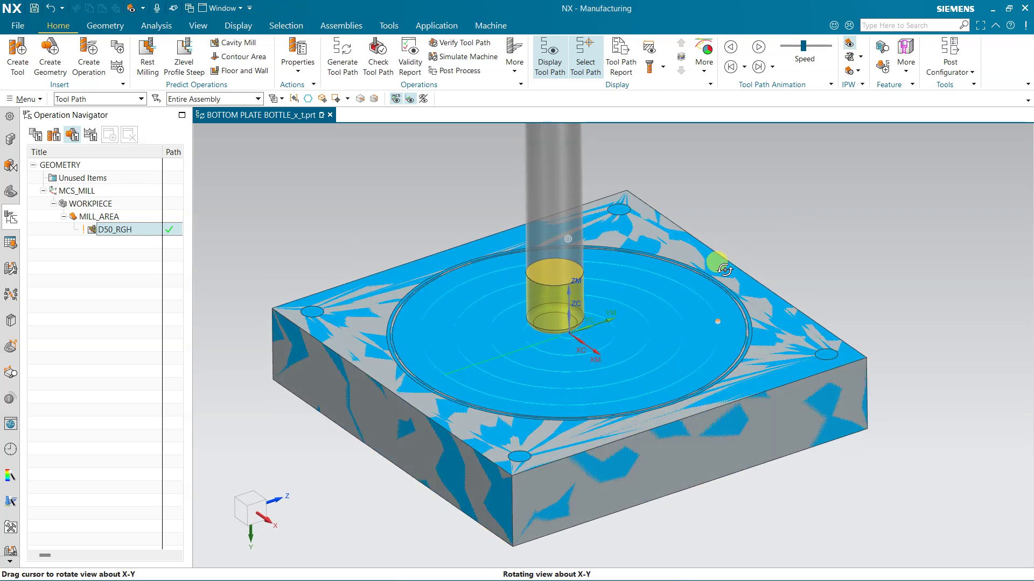
left_click(87, 253)
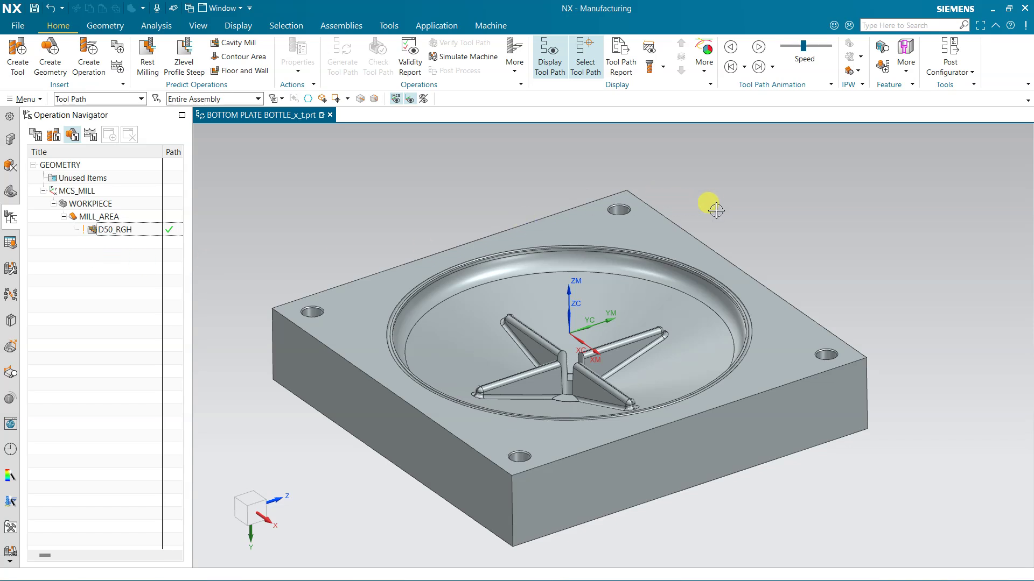
middle_click_drag(715, 208, 725, 210)
Try the Show 3D IPW and IPW Scrap Removal commands on the D50_RGH operation.
left_click(857, 71)
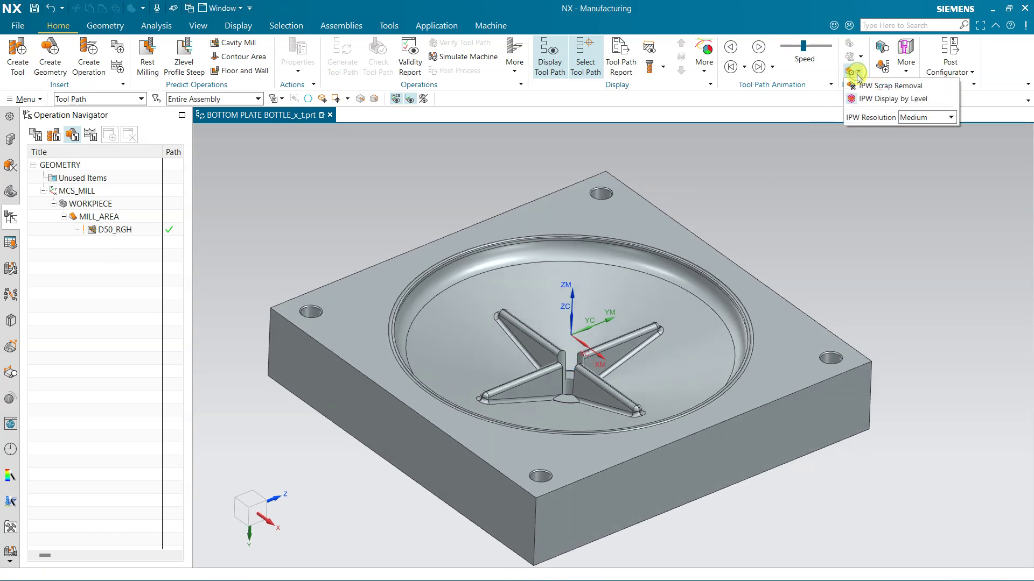
left_click(108, 229)
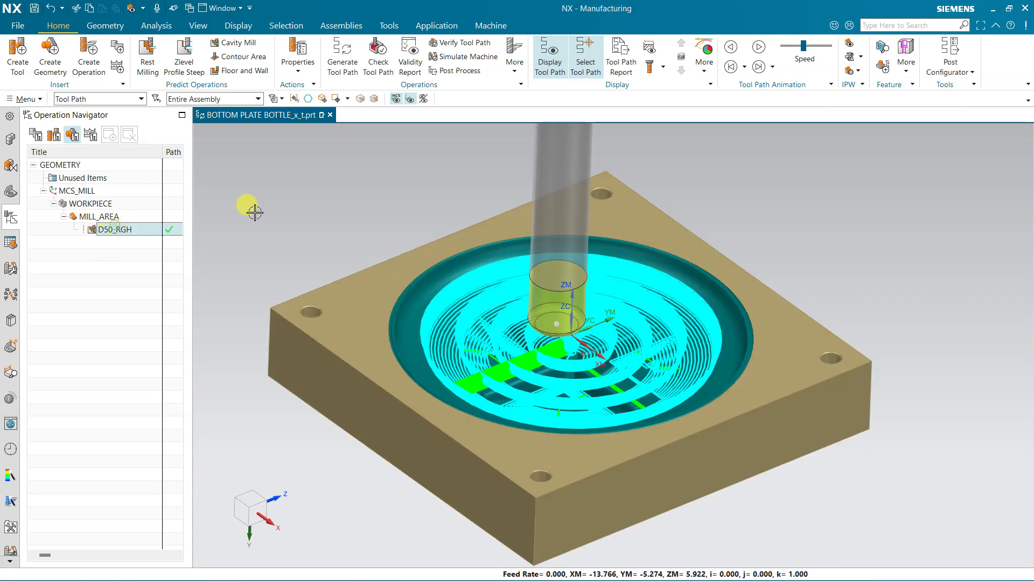
left_click(861, 56)
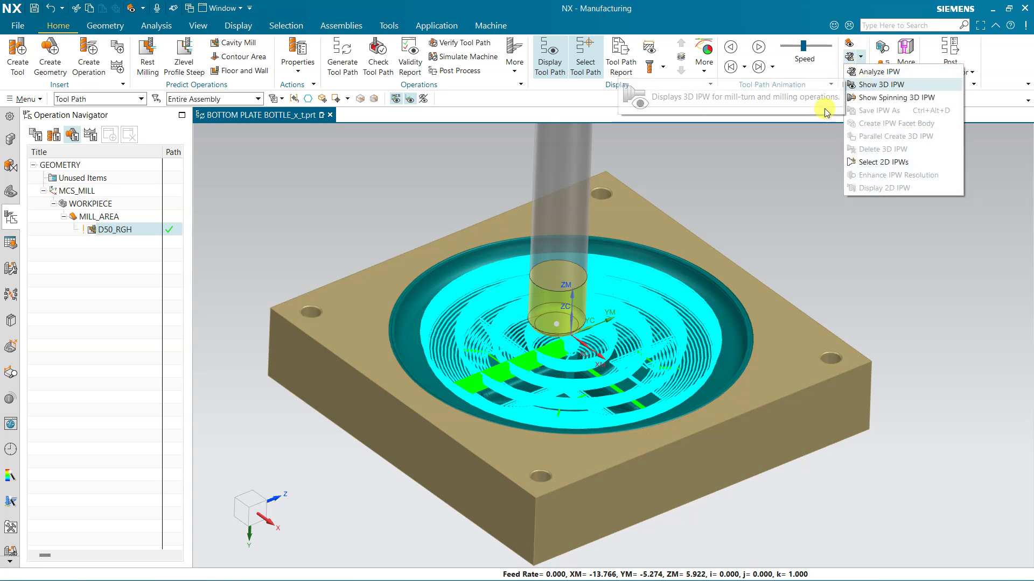
left_click(865, 85)
left_click(859, 71)
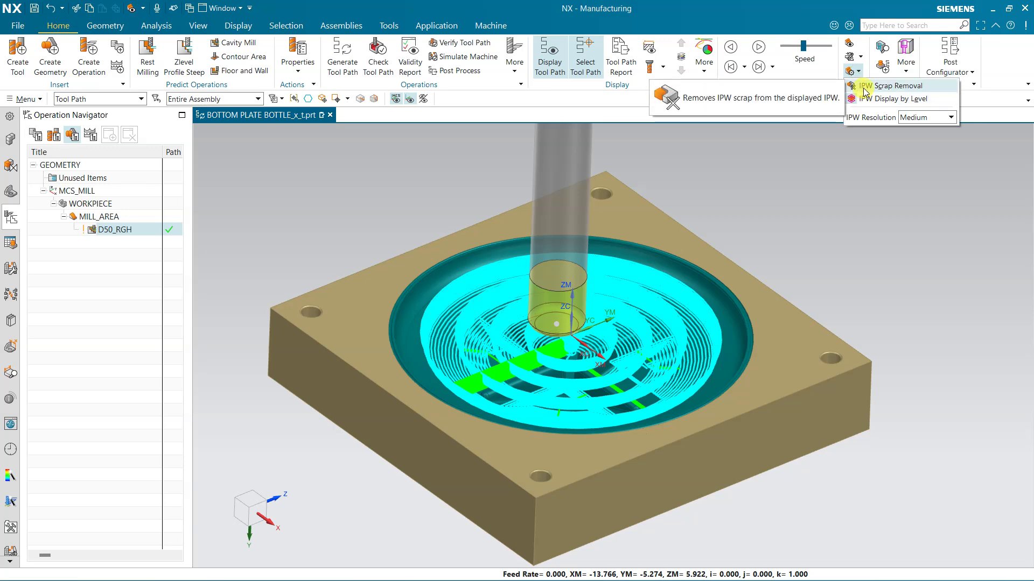
left_click(864, 86)
left_click(753, 156)
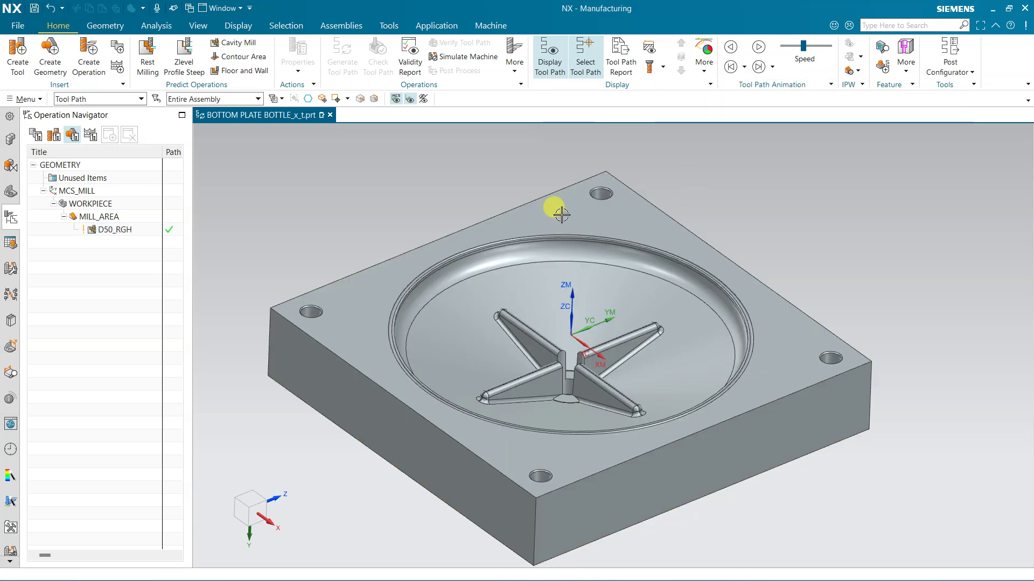
Create a mill_contour Rest Milling operation named D16_REST with the EM16 tool, under MILL_AREA with the MILL_ROUGH method.
left_click(86, 70)
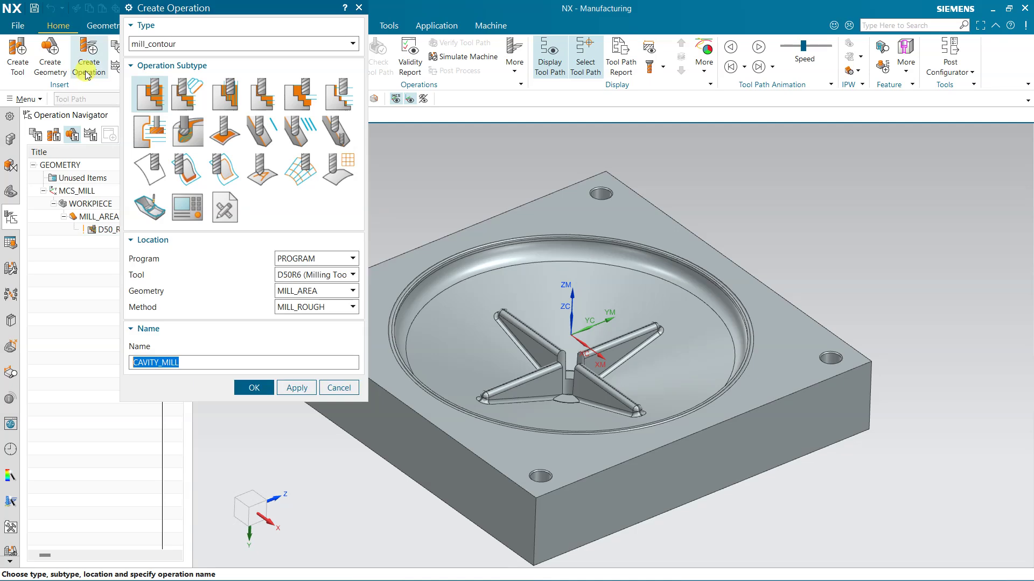
left_click(315, 102)
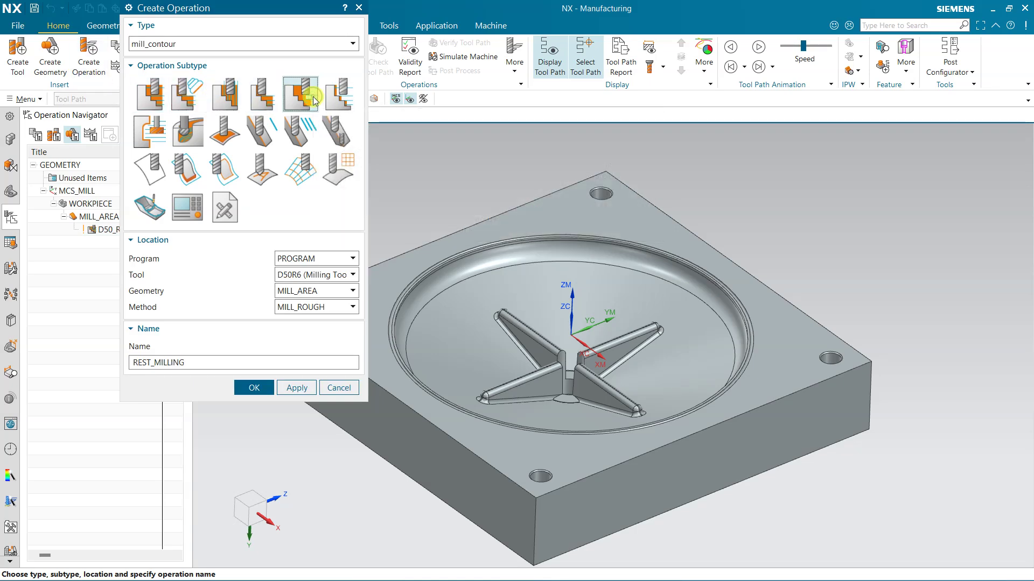
left_click(317, 275)
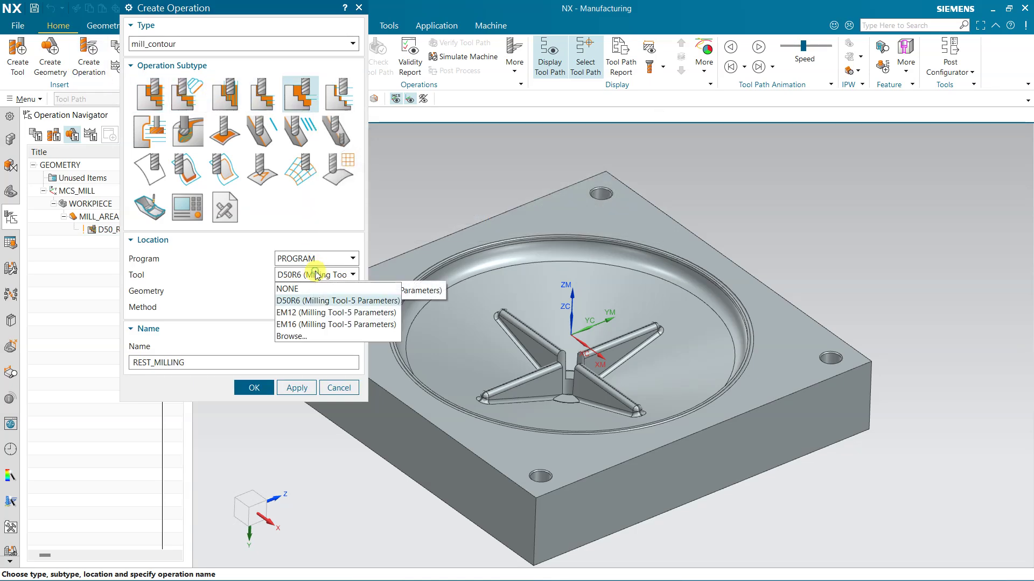
left_click(316, 321)
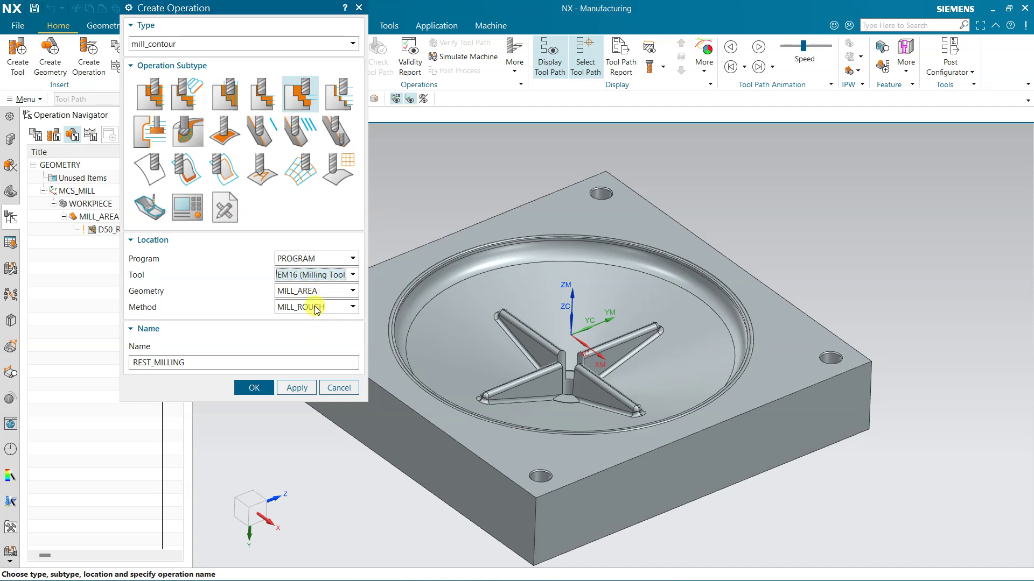
double_click(194, 360)
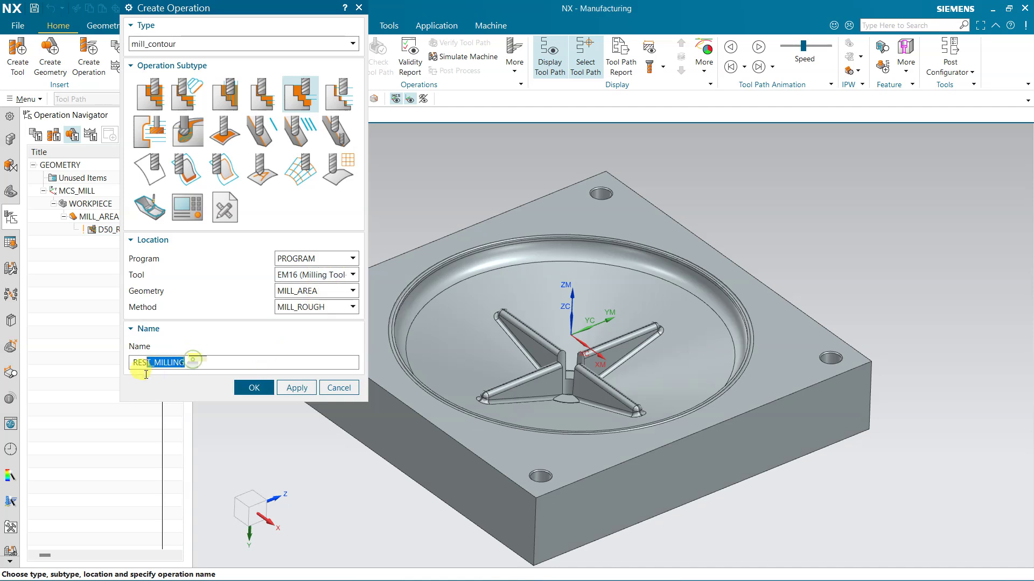
type("D16_REST")
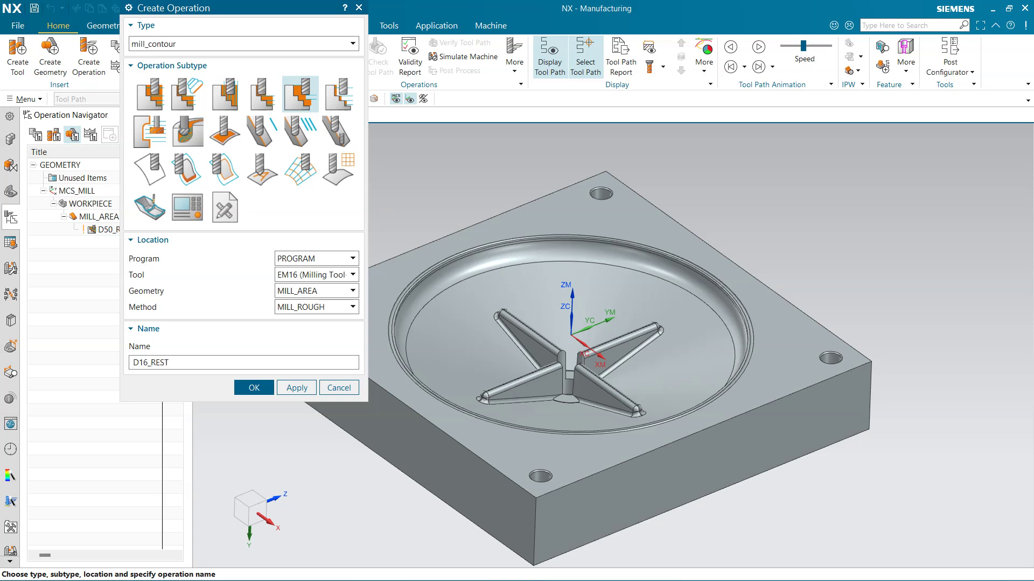
key("Return")
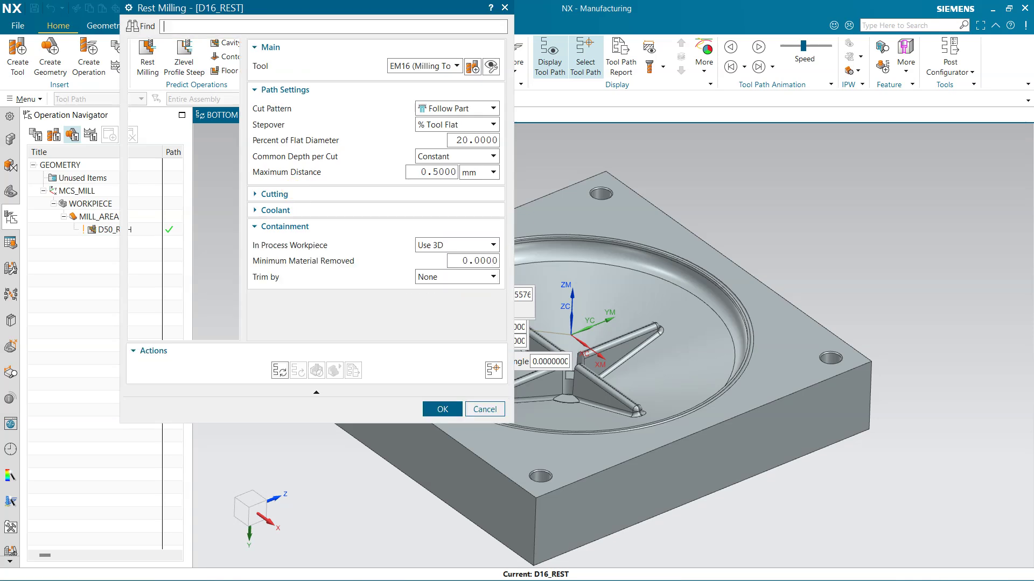
Set the D16_REST cut pattern to Follow Periphery with a constant stepover of 10 mm maximum distance.
left_click(441, 109)
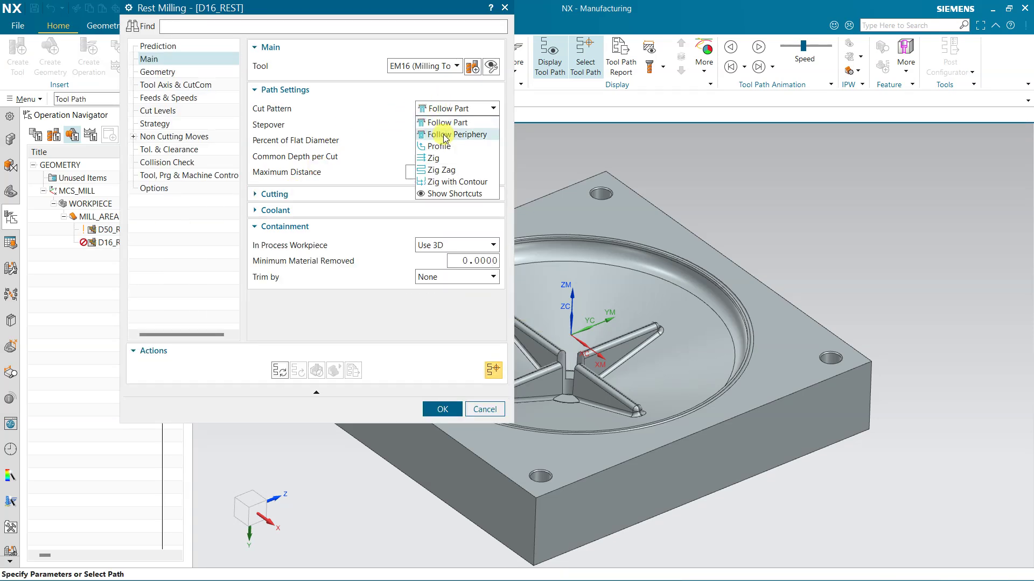
left_click(433, 132)
left_click(465, 127)
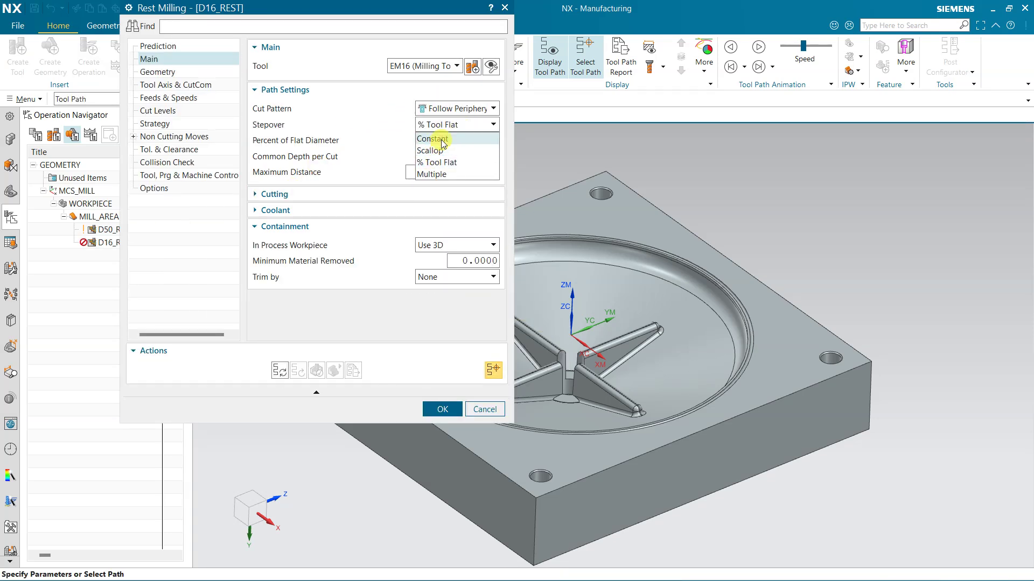
left_click(433, 139)
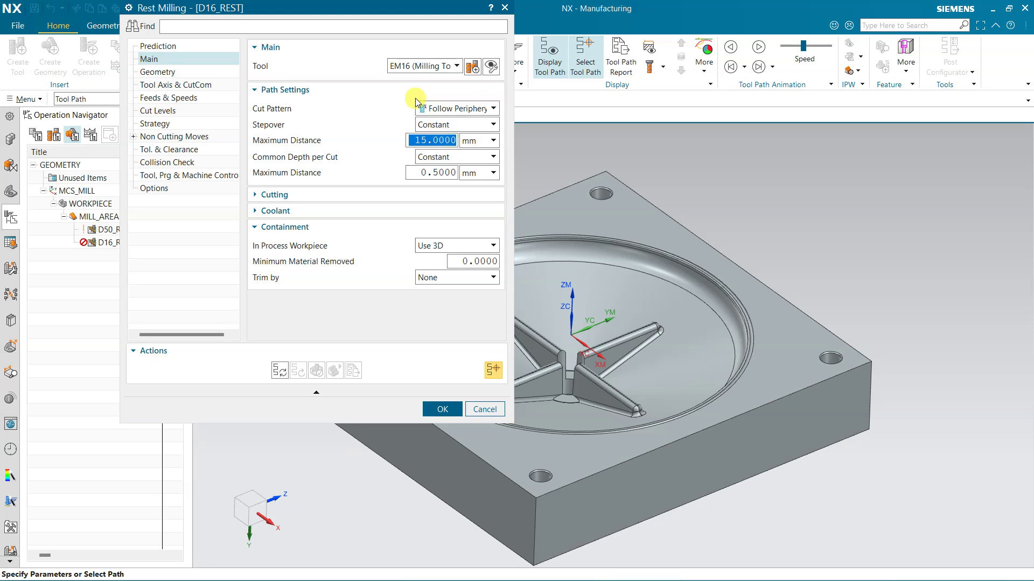
type("10")
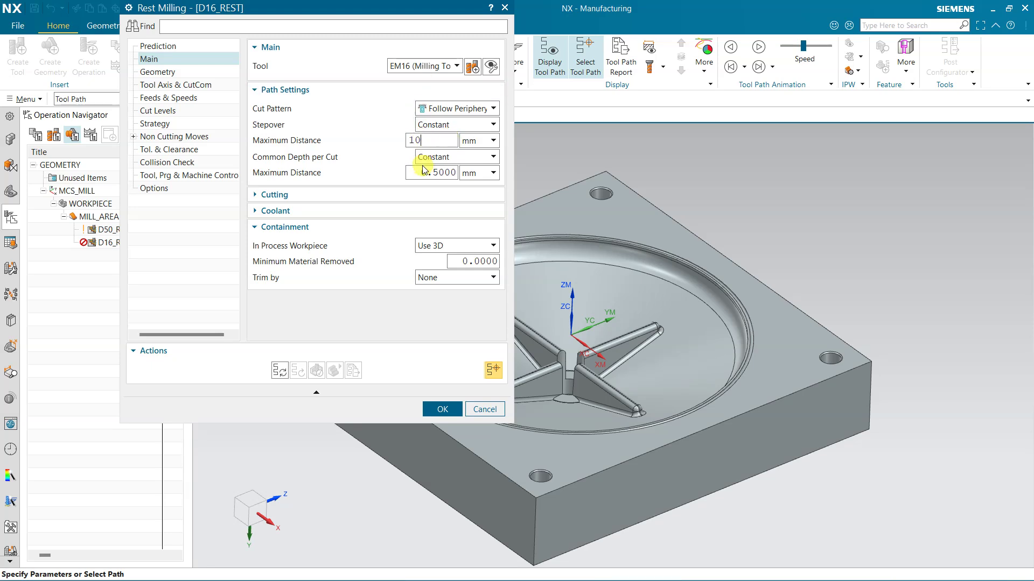
Set the cut order of D16_REST to Depth First in the cutting settings.
left_click(363, 194)
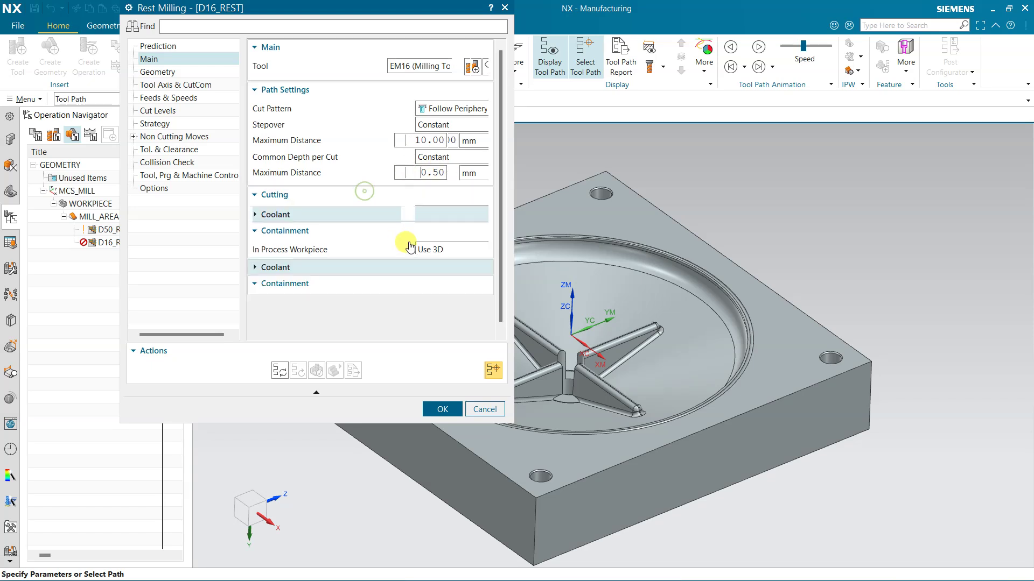
left_click(440, 230)
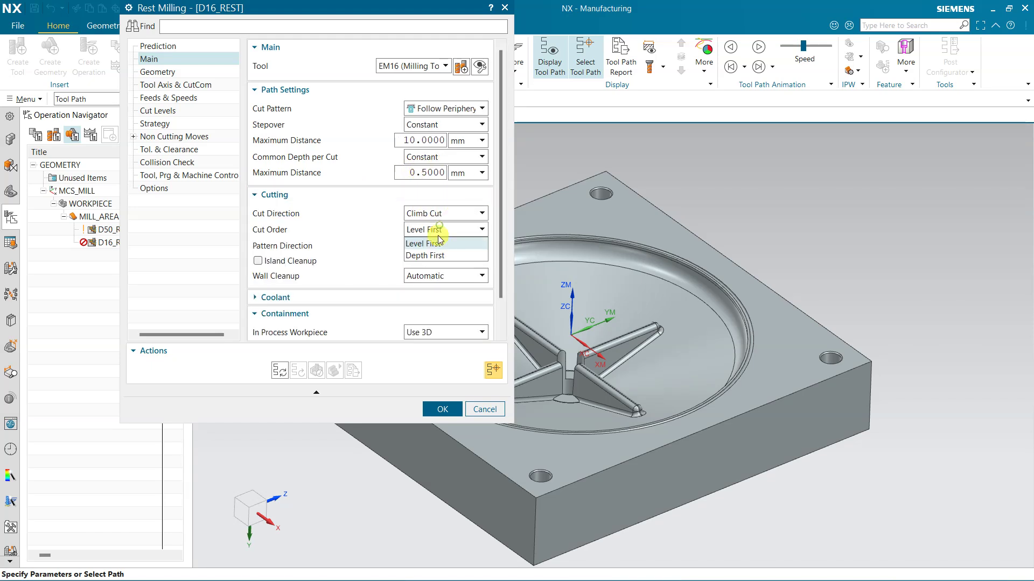
left_click(431, 255)
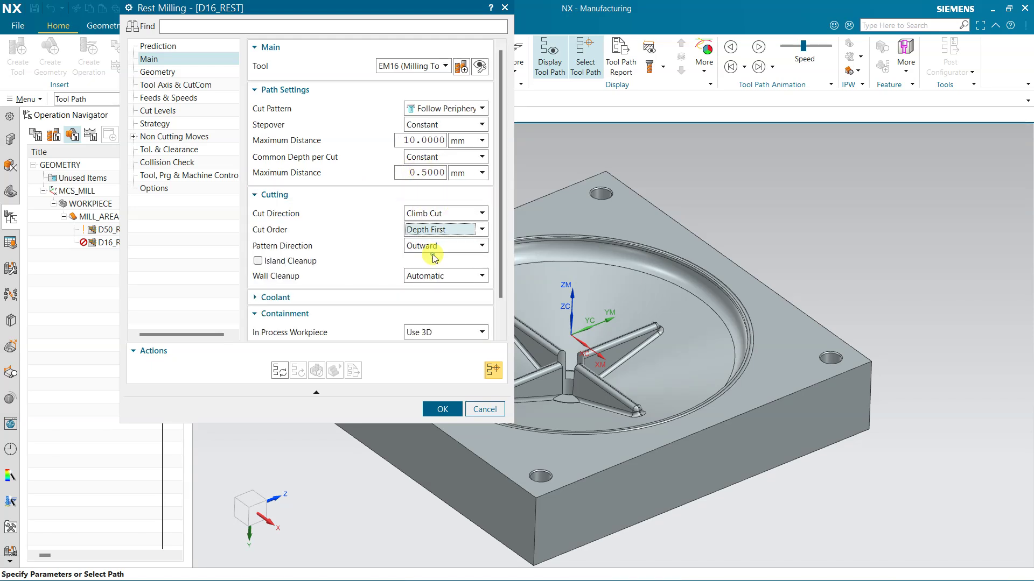
Separate the floor stock from the side stock and set the part floor stock to 0.2.
left_click(162, 72)
left_click(258, 102)
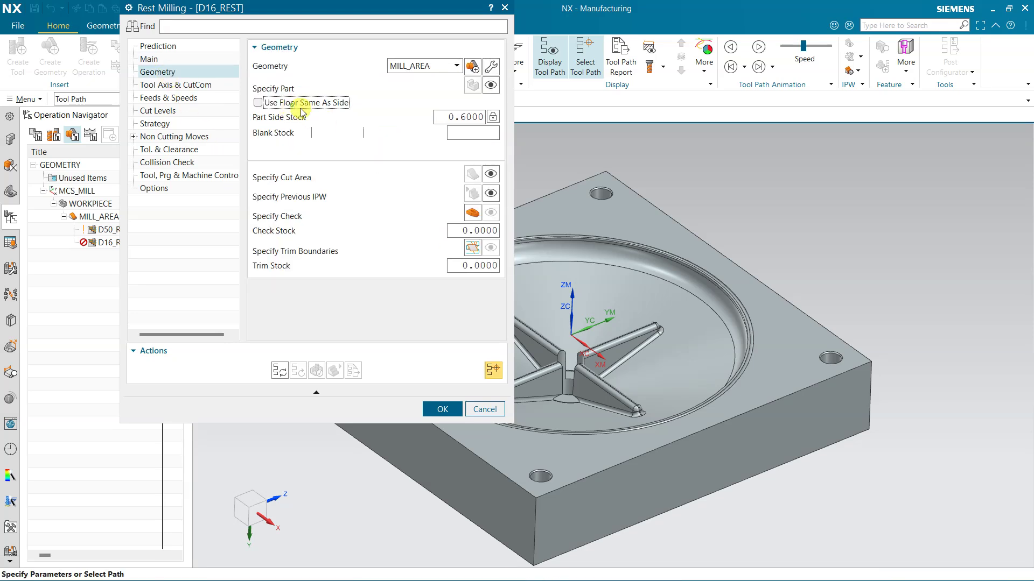
left_click(481, 129)
type("0.2")
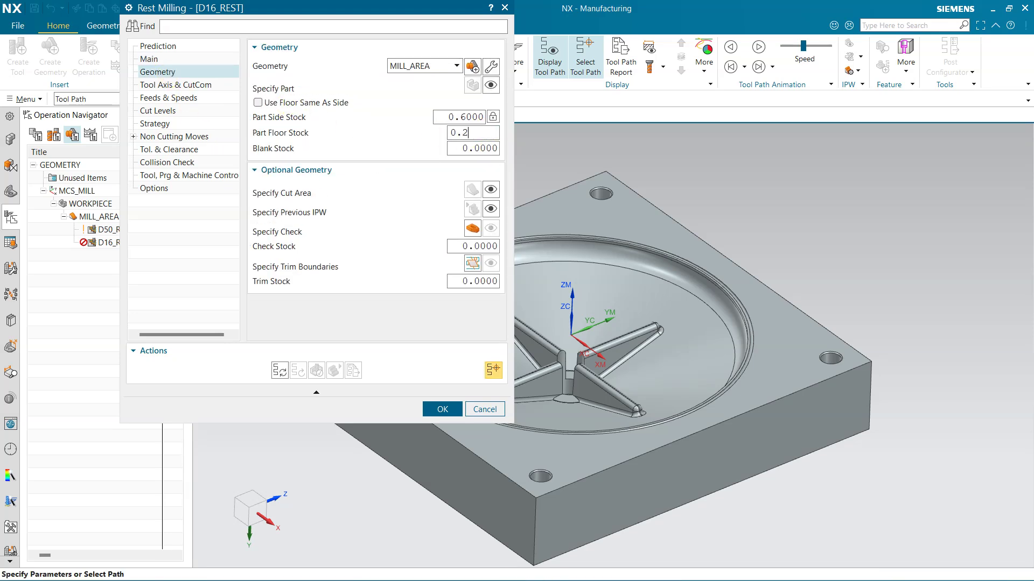
key("Return")
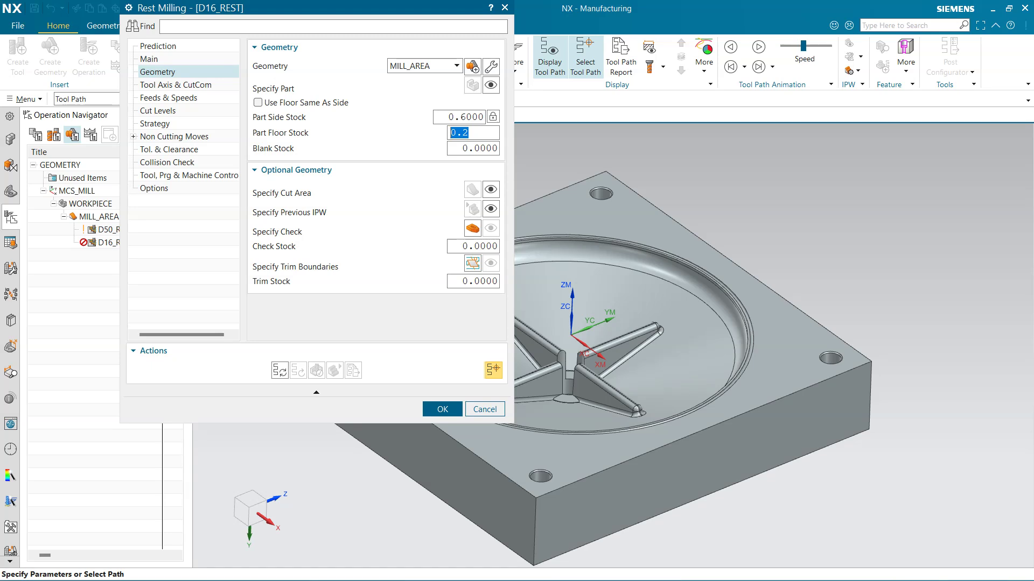
Check the strategy settings and generate the rest milling tool path with the Follow Periphery pattern.
left_click(166, 125)
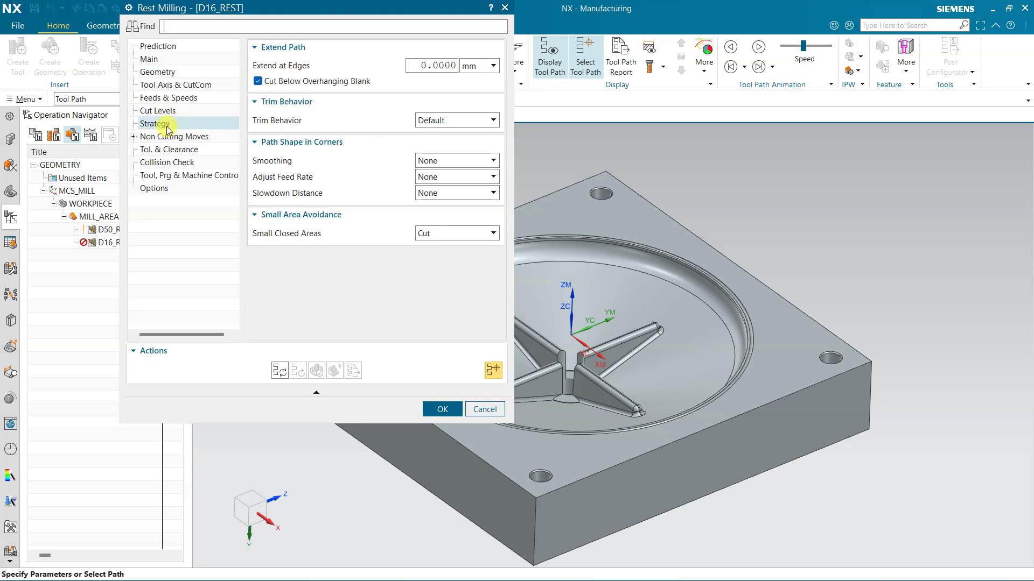
left_click(279, 370)
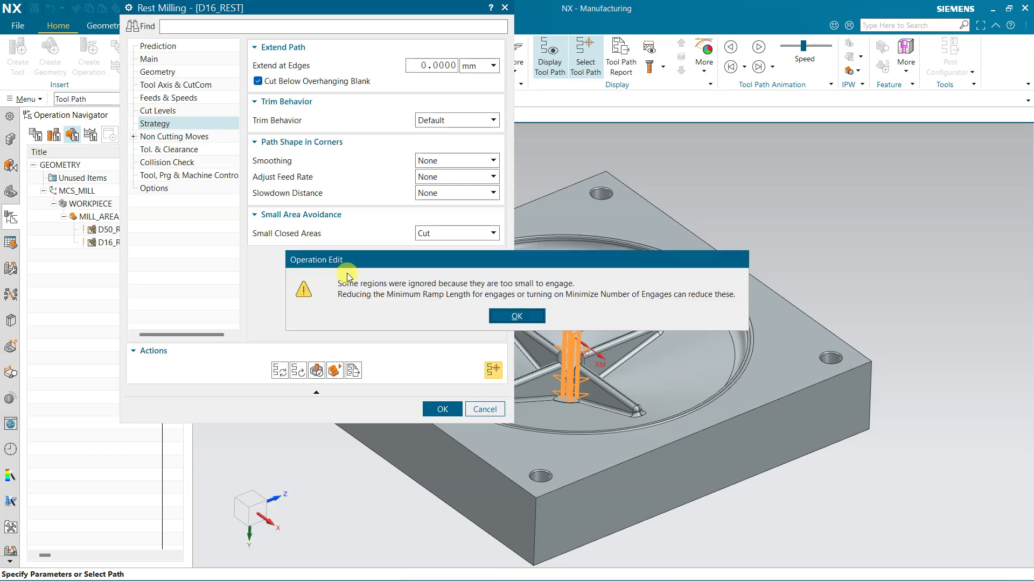
left_click(519, 316)
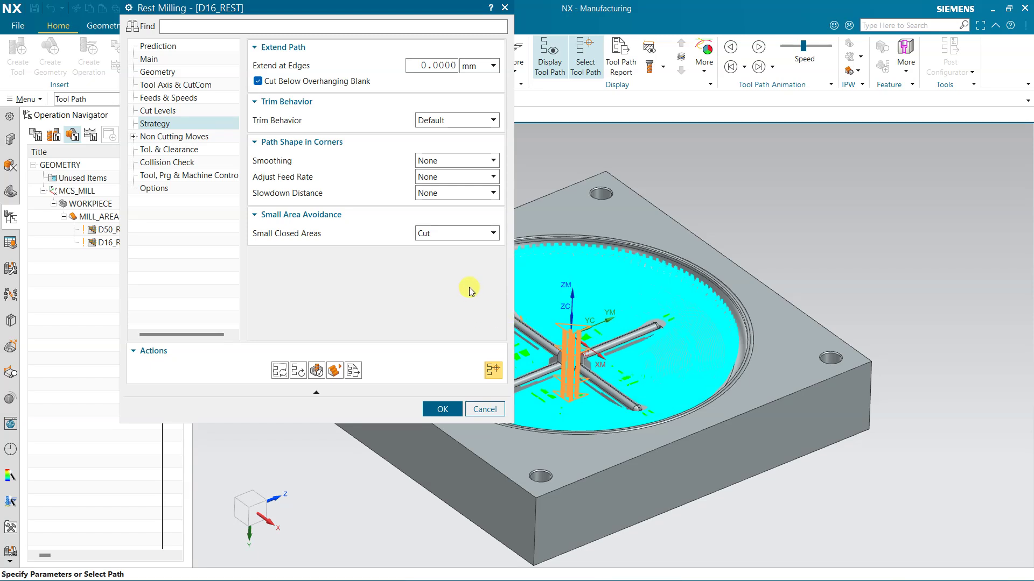
Change the cut pattern to Follow Part, regenerate the rest milling tool path, and accept the D16_REST operation.
left_click(150, 59)
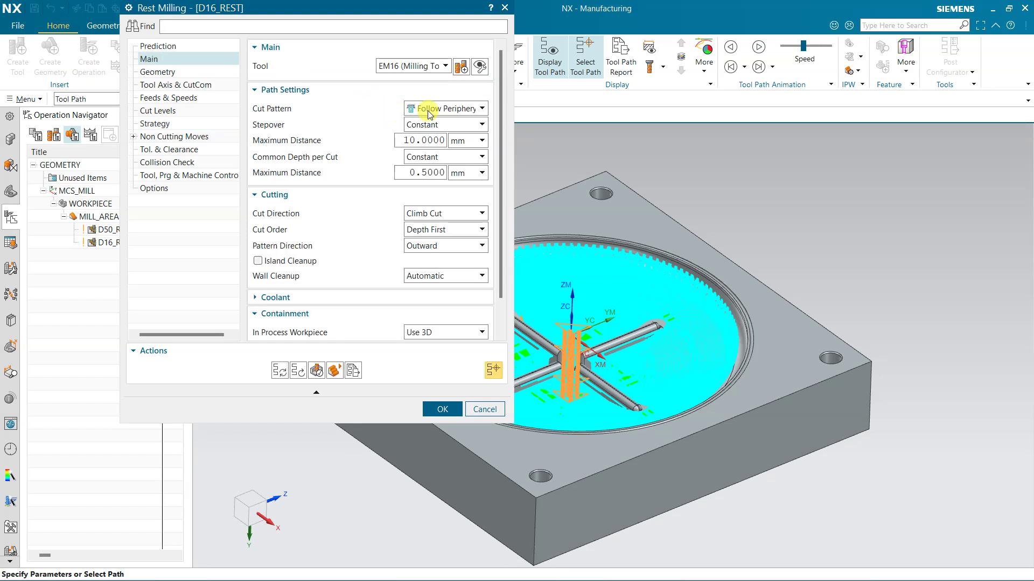
left_click(429, 108)
left_click(429, 123)
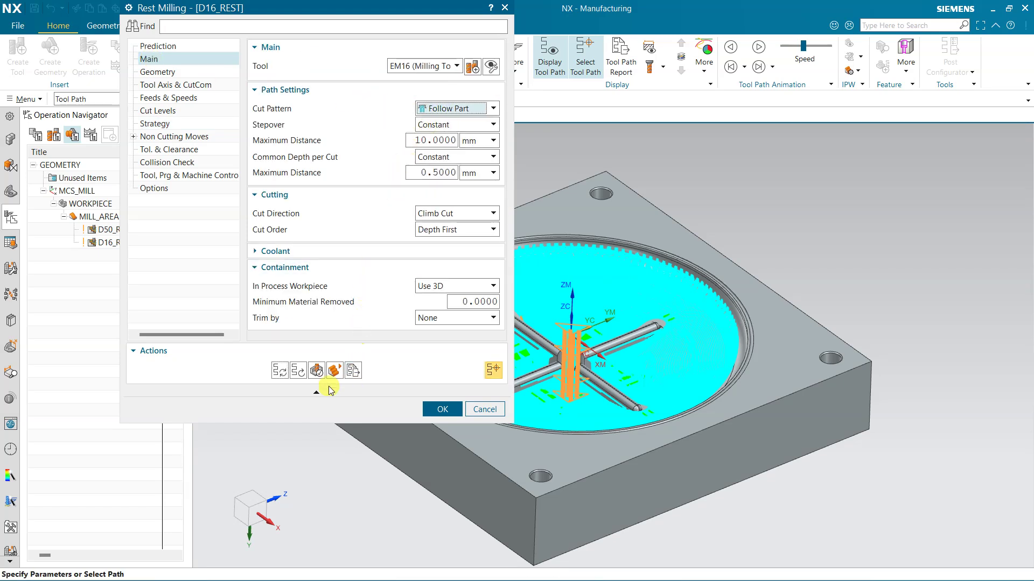
left_click(276, 372)
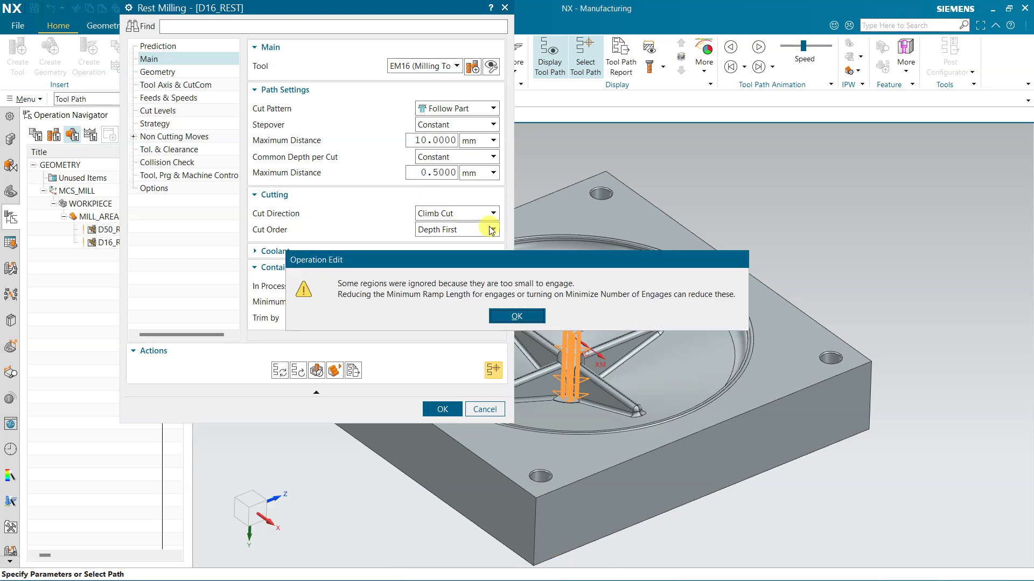
left_click(541, 315)
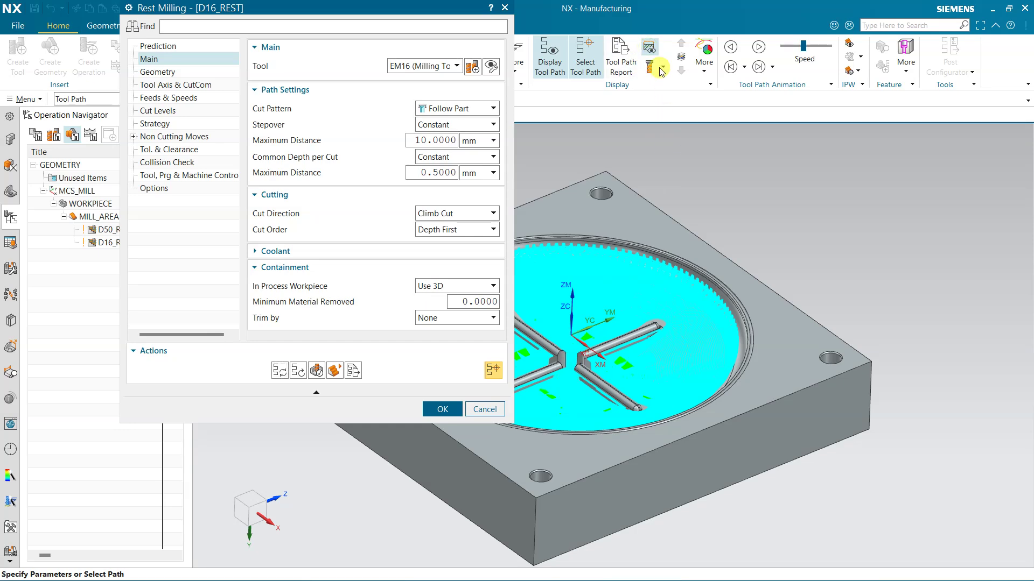
scroll(683, 219, "up", 2)
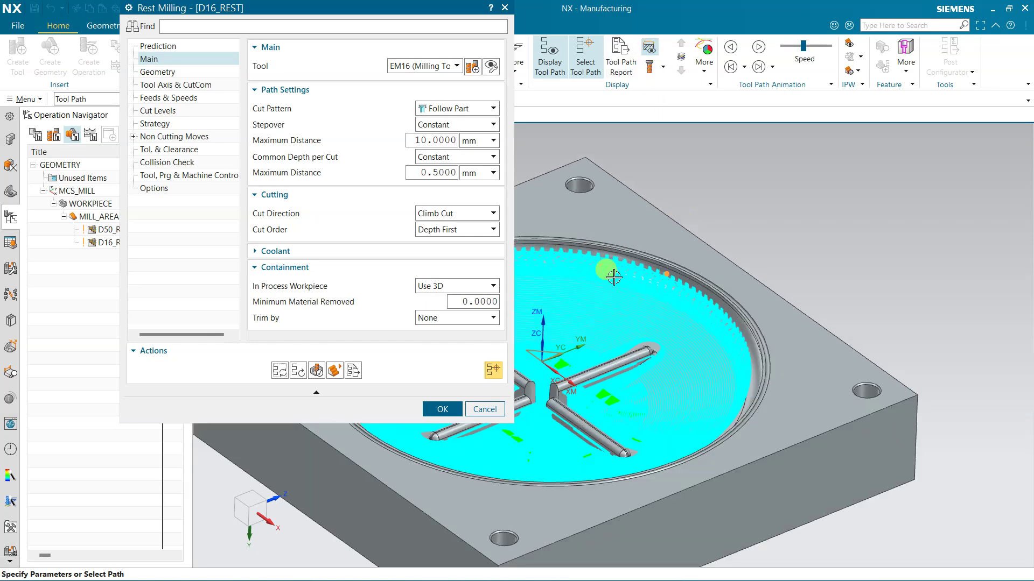
left_click(438, 409)
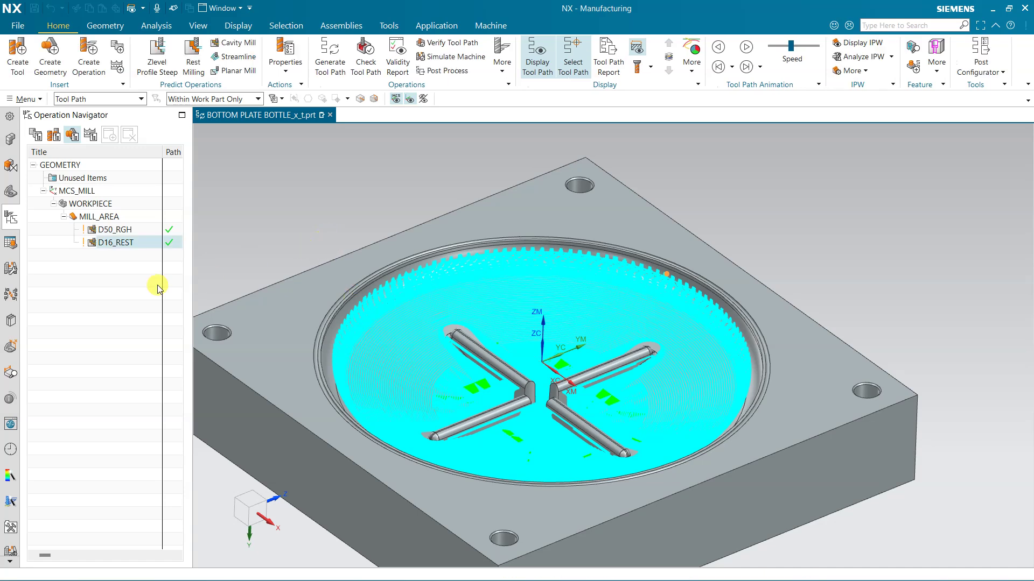
Display the in-process workpiece and tool path of D16_REST, examine the remaining stock around the ribs, and clear the operation selection.
left_click(867, 42)
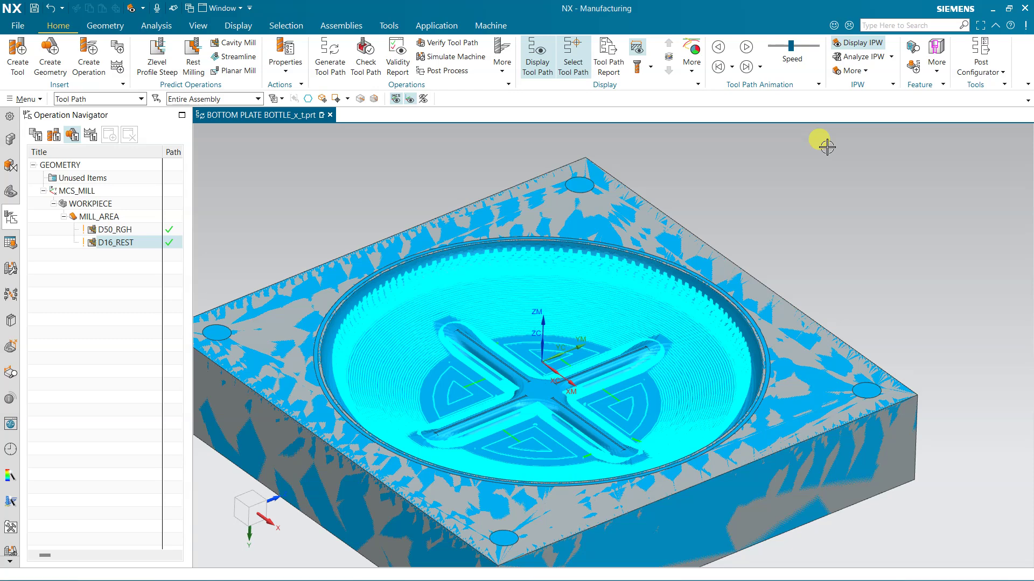
left_click(99, 262)
left_click(122, 229)
left_click(123, 245, "shift")
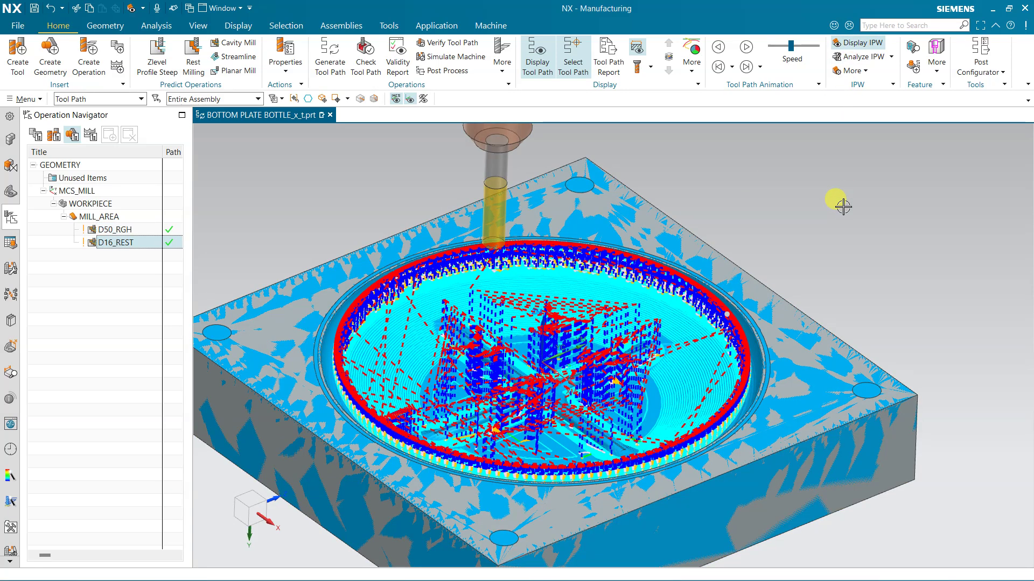
middle_click_drag(826, 217, 699, 311)
scroll(699, 311, "down", 10)
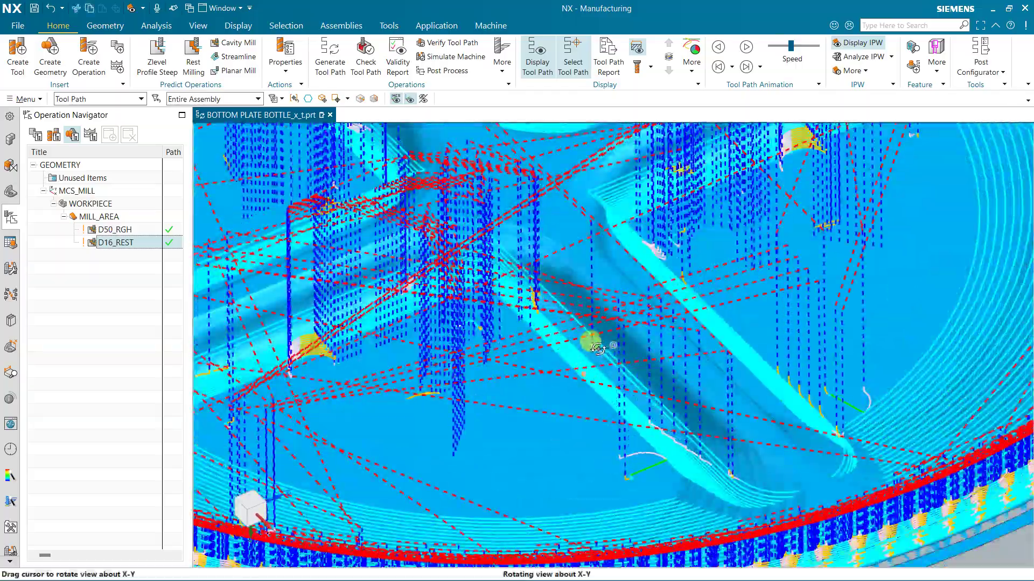
middle_click_drag(598, 349, 583, 380)
scroll(583, 380, "up", 6)
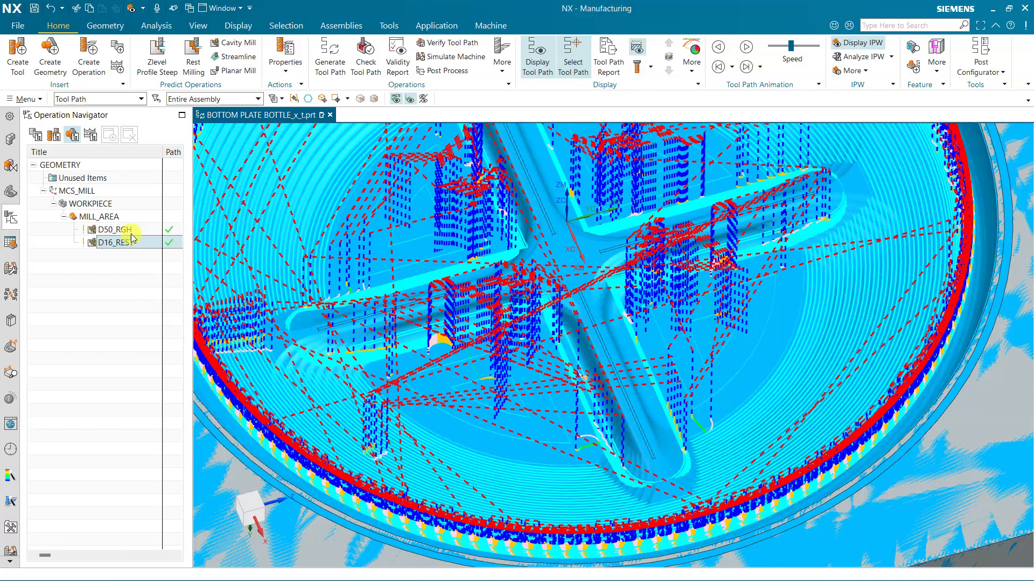
scroll(530, 345, "up", 5)
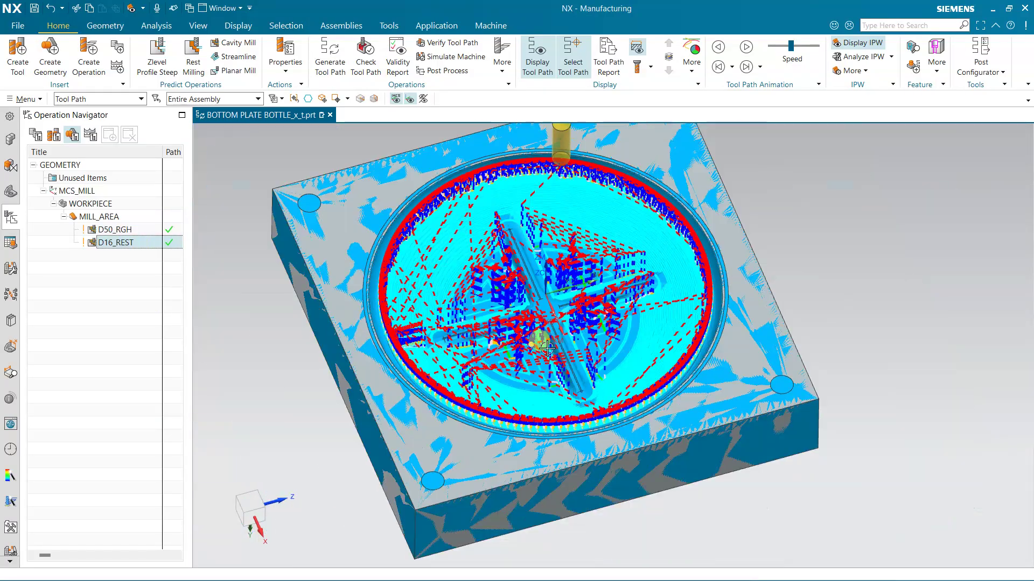
middle_click_drag(533, 344, 449, 309)
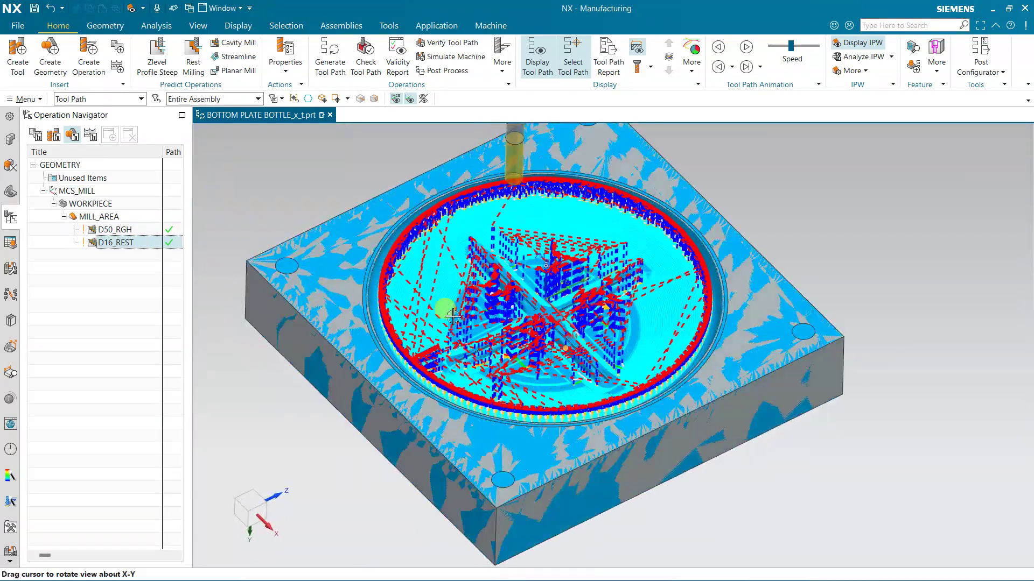
left_click(105, 260)
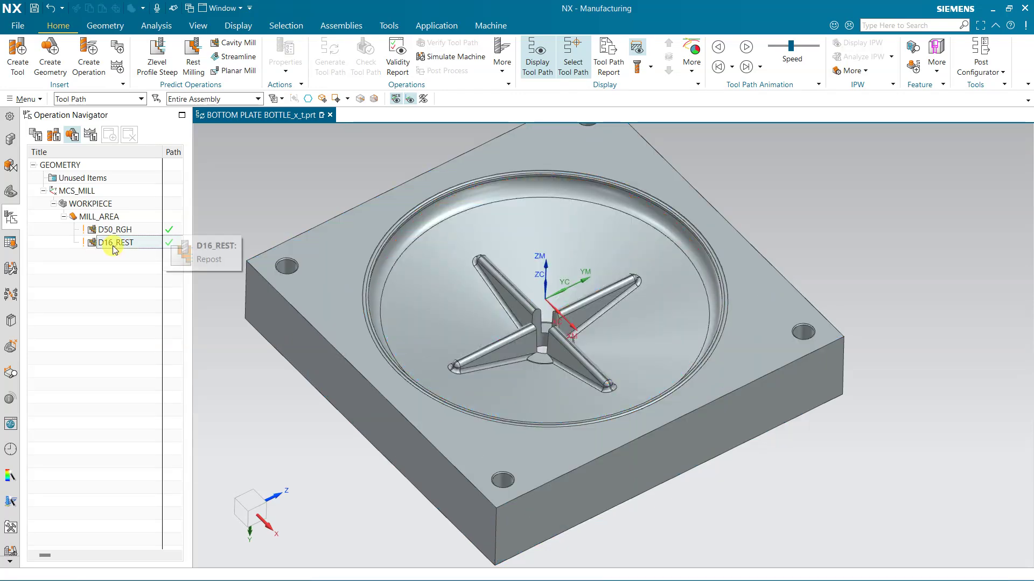
Copy the D16_REST operation, paste it inside MILL_AREA, and rename the copy as D12_REST_COPY.
left_click(114, 245)
right_click(114, 246)
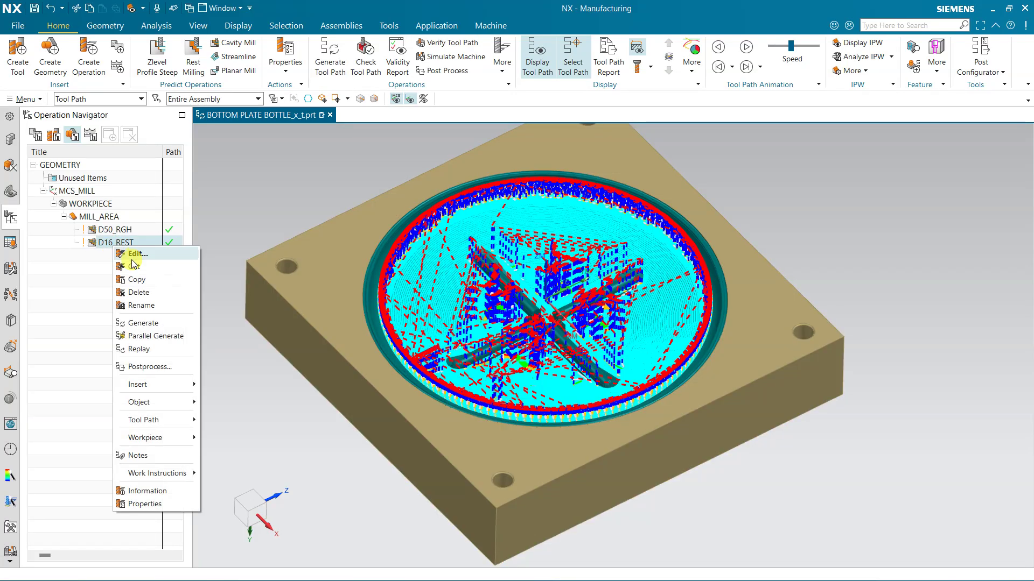
left_click(139, 281)
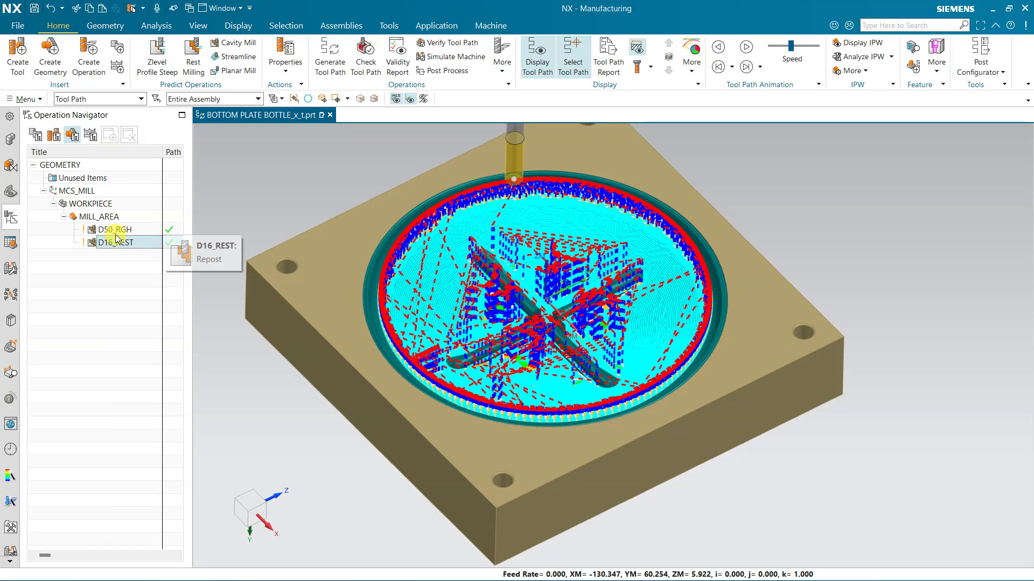
right_click(103, 221)
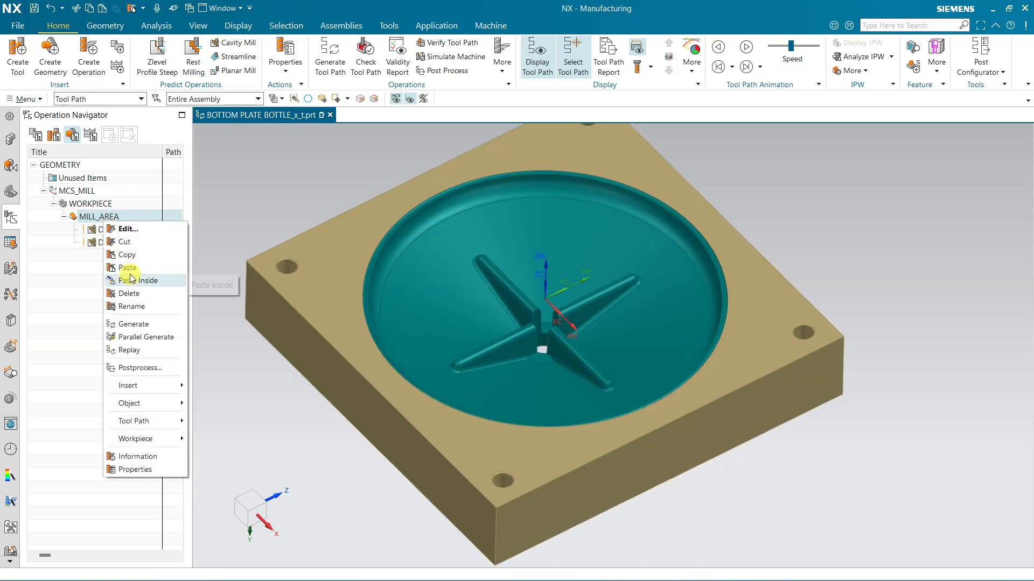
left_click(130, 280)
right_click(123, 261)
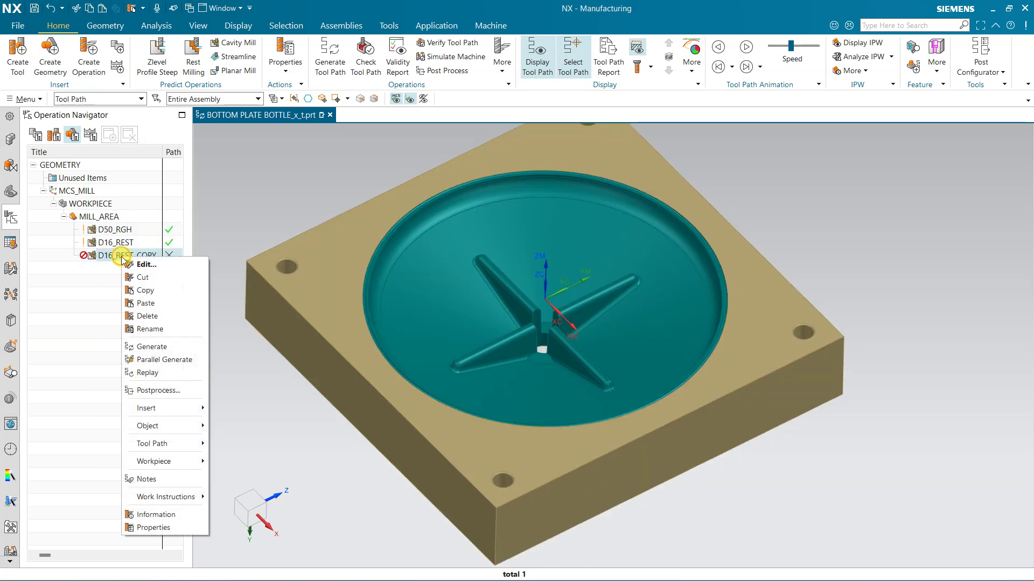
left_click(150, 329)
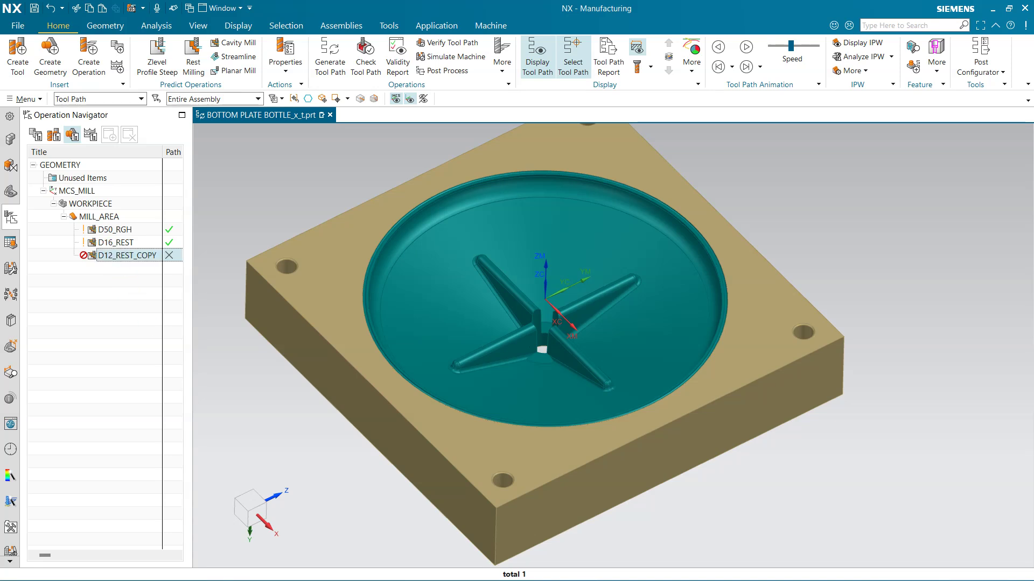
Assign the EM12 tool to D12_REST_COPY, generate its rest milling tool path, and accept the operation.
double_click(145, 255)
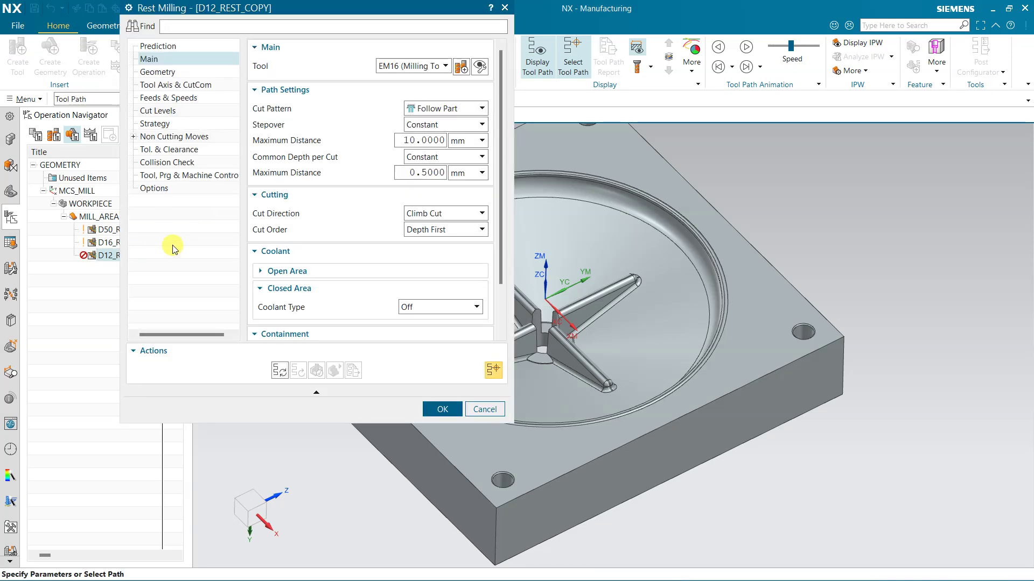
left_click(423, 68)
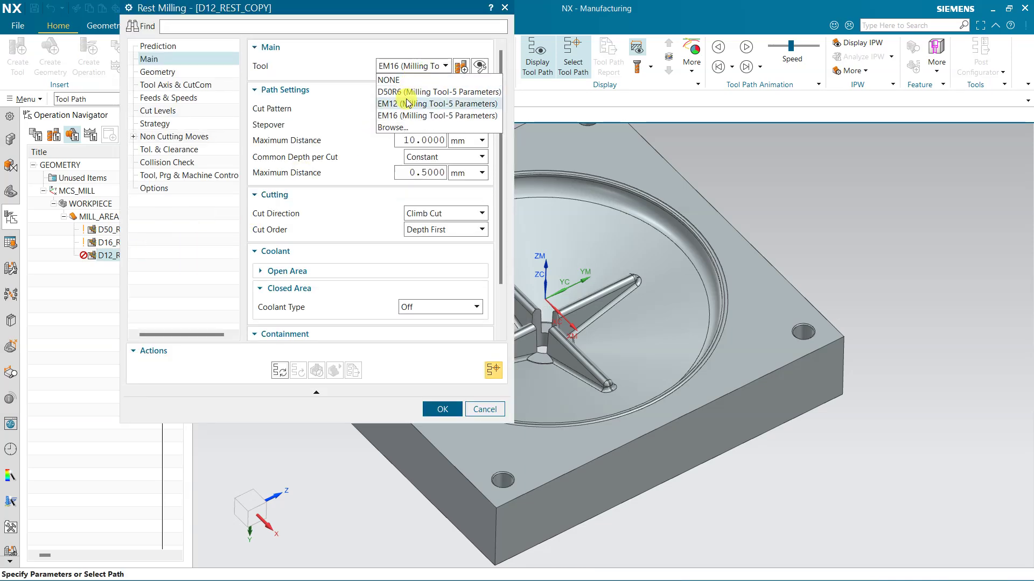
left_click(401, 105)
middle_click(365, 170)
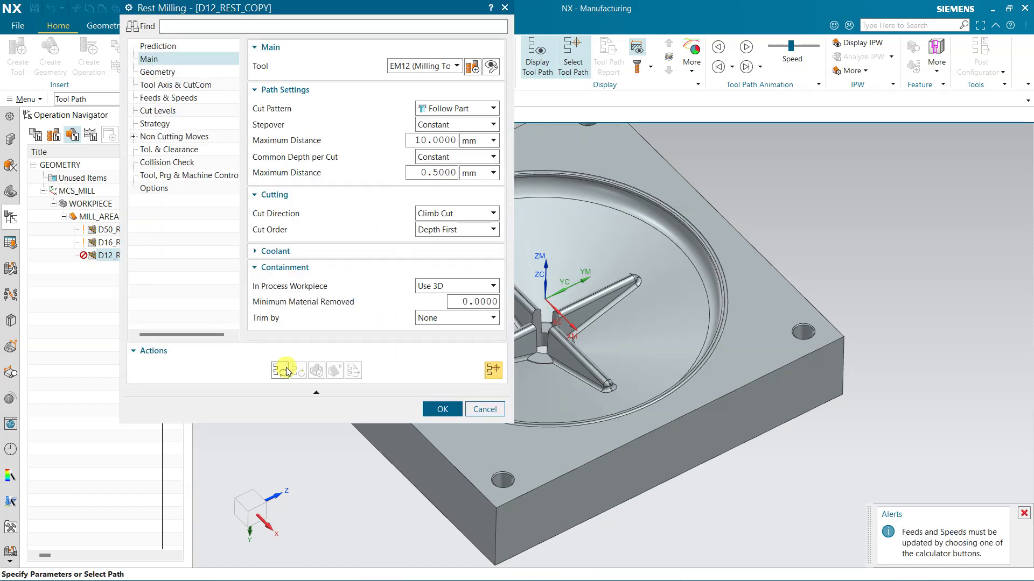
left_click(279, 370)
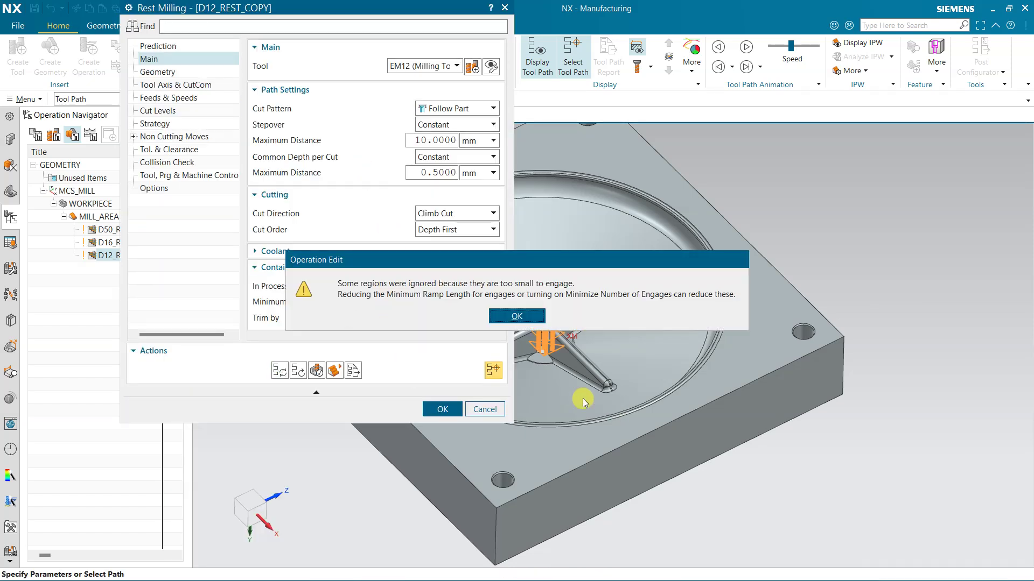
left_click(517, 317)
left_click(443, 411)
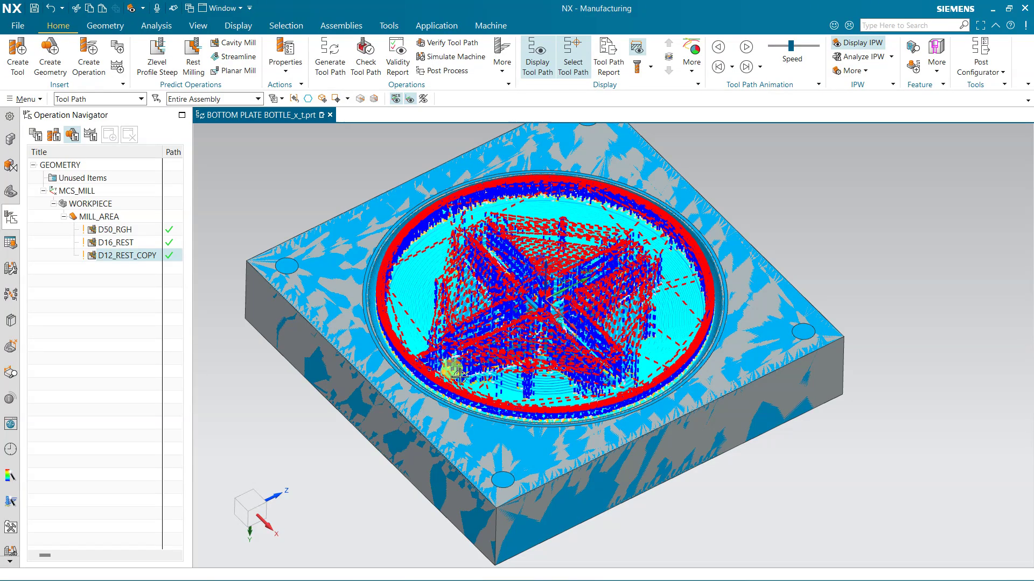
Verify the three operations D50_RGH, D16_REST and D12_REST_COPY together in a 3D dynamic material removal simulation.
scroll(459, 375, "up", 10)
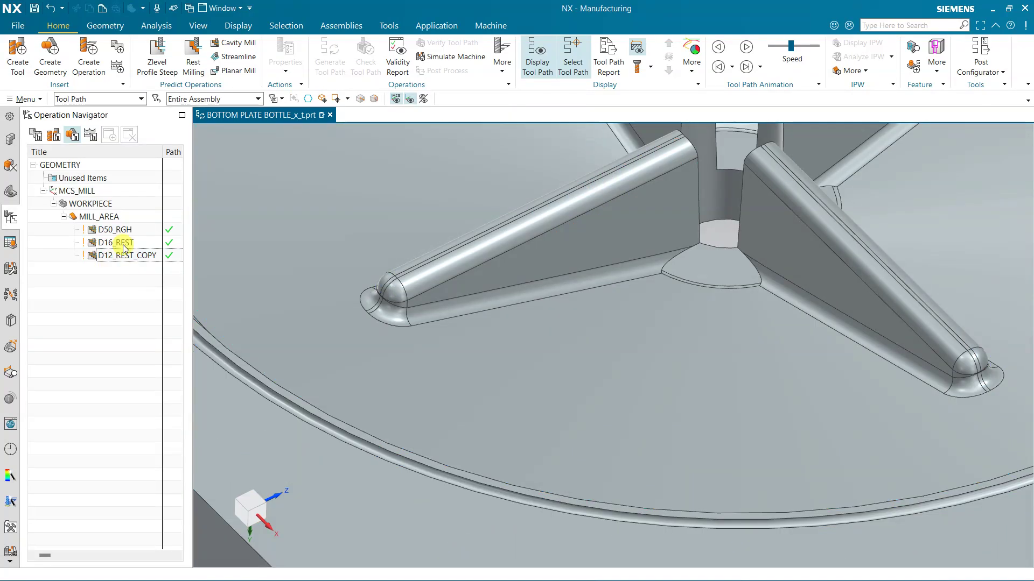
left_click(127, 230)
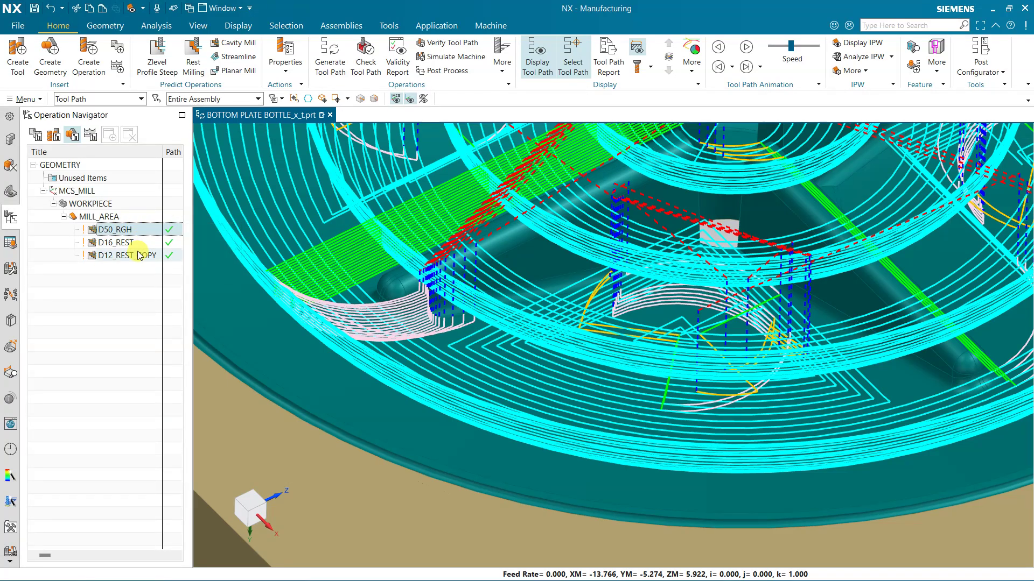
left_click(132, 255, "shift")
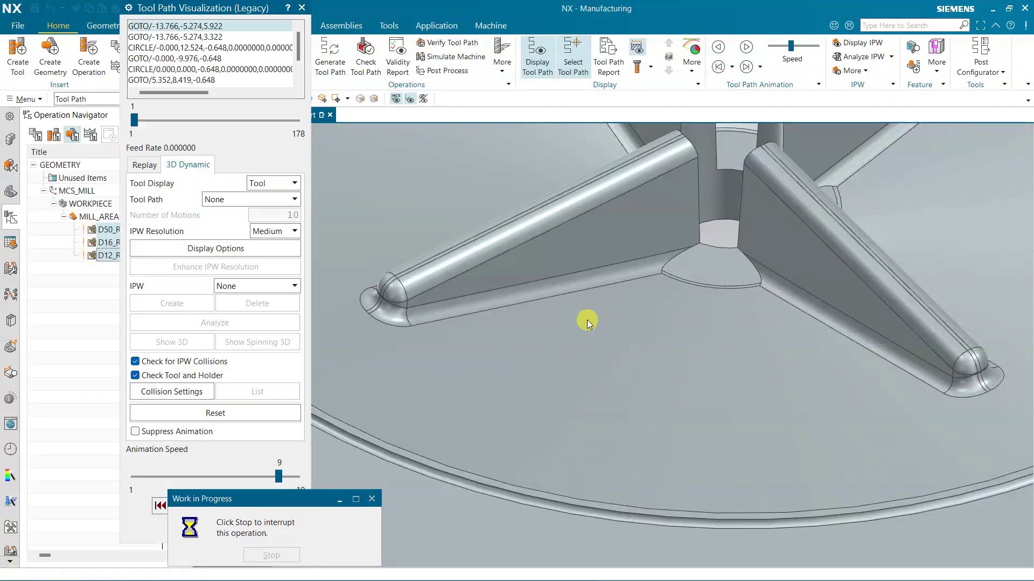
scroll(587, 320, "down", 5)
scroll(629, 199, "up", 3)
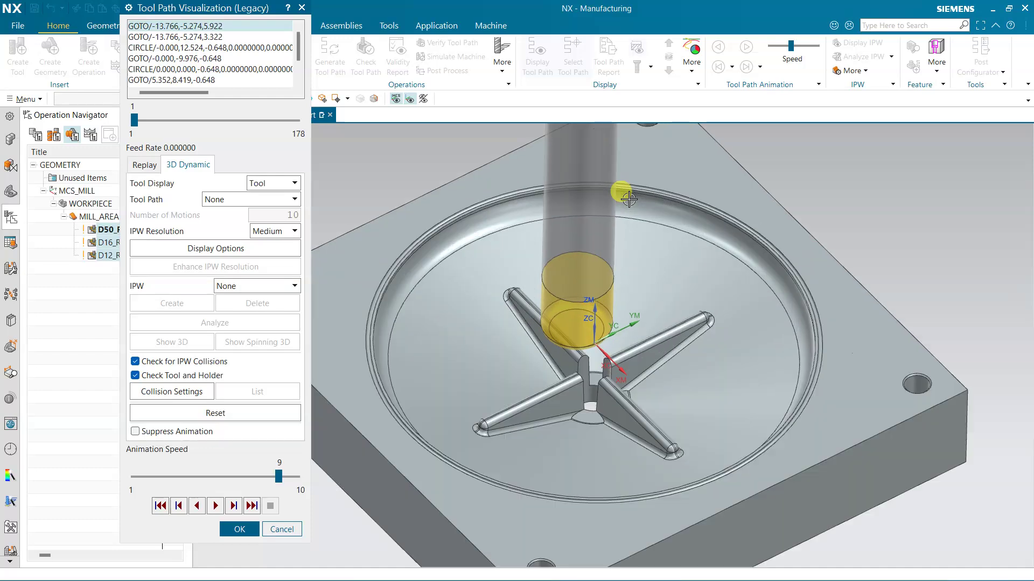
left_click(216, 506)
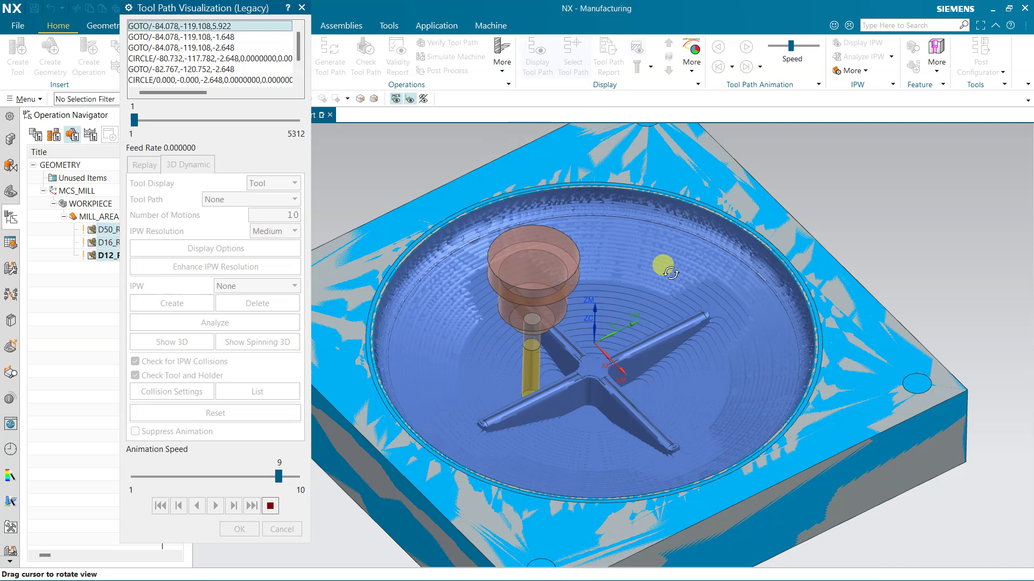
left_click(269, 507)
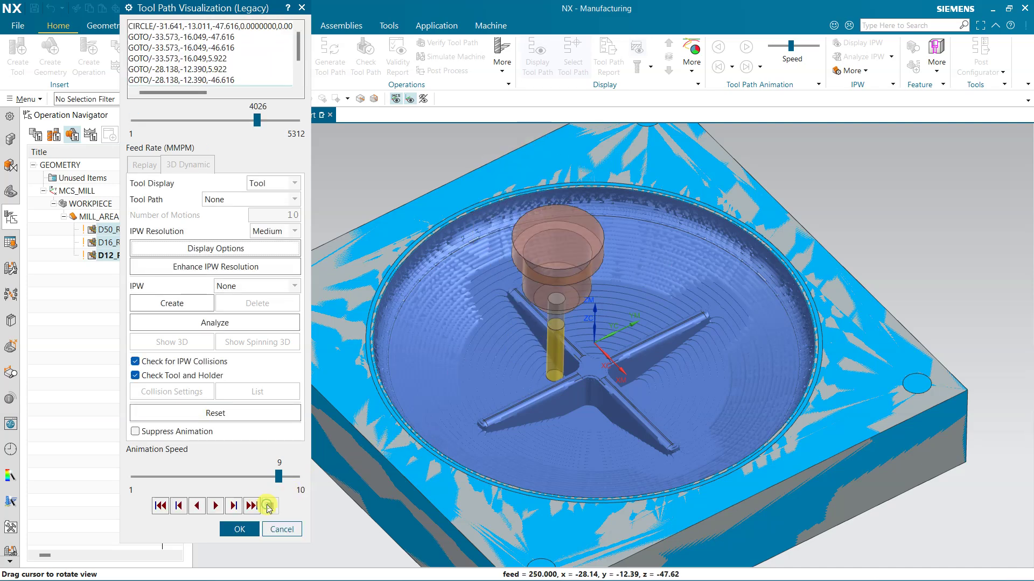
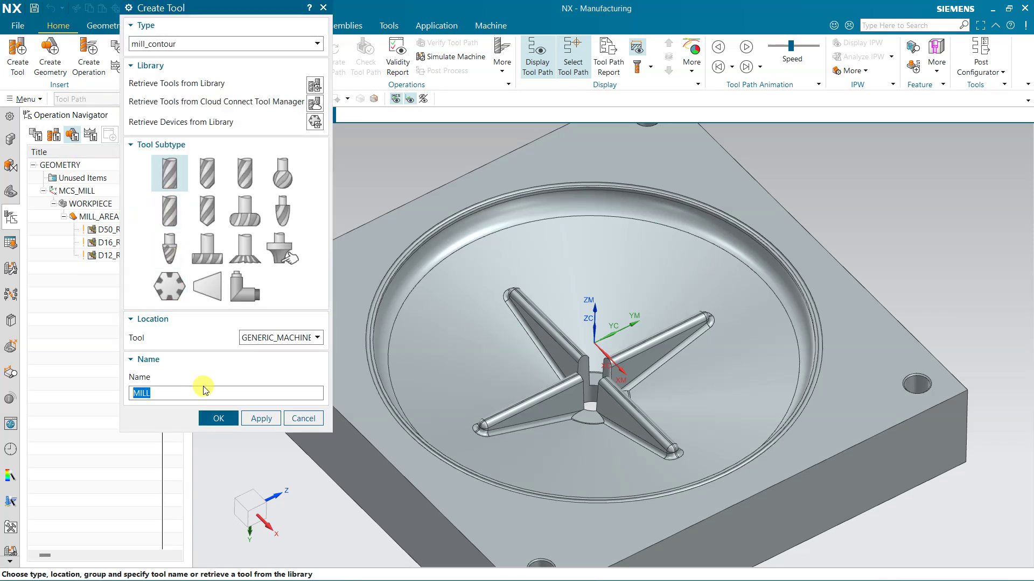
Create a mill_contour end mill named D10 with a diameter of 10.
type("D10")
key("Return")
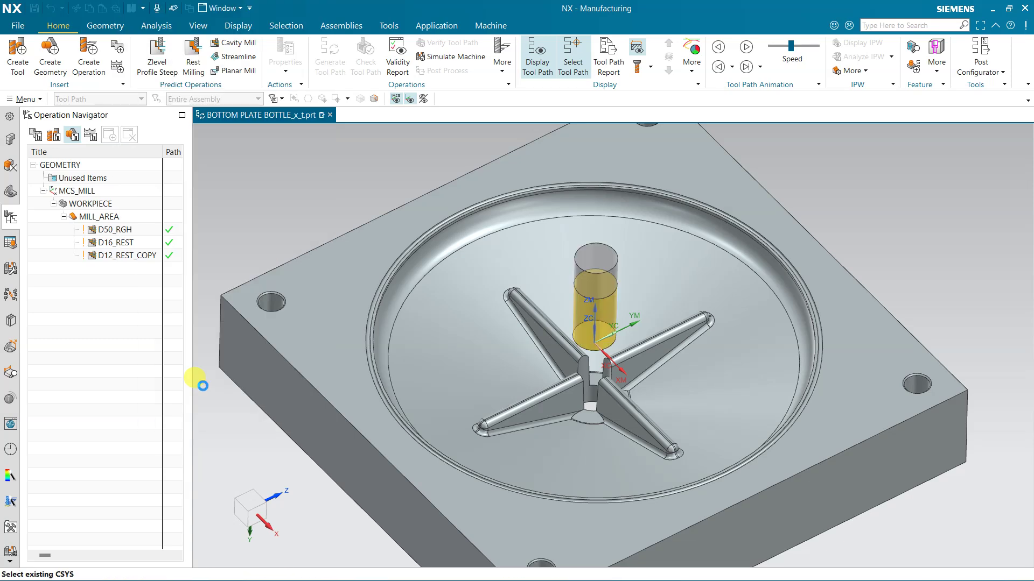
type("10")
key("Return")
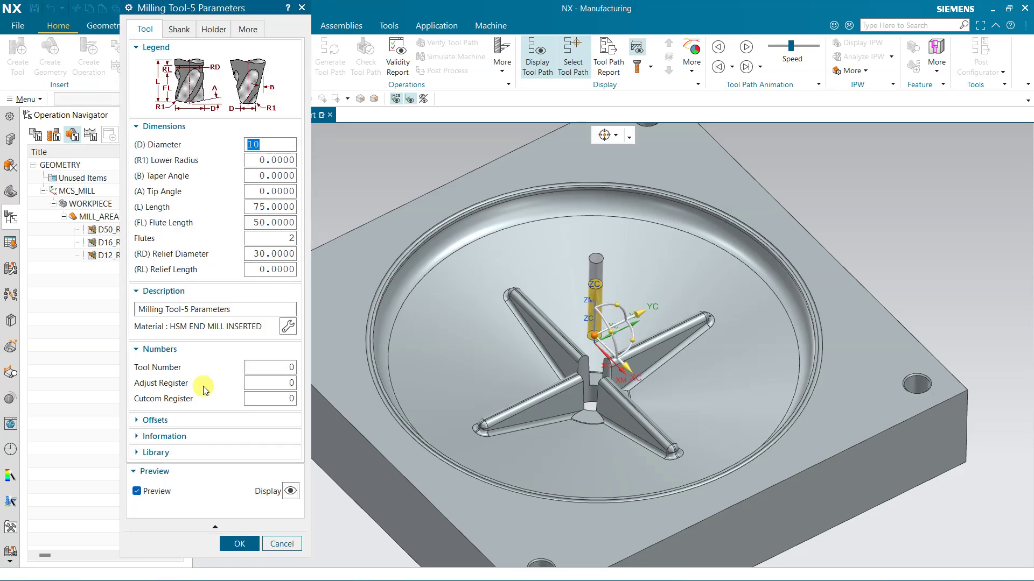
left_click(239, 544)
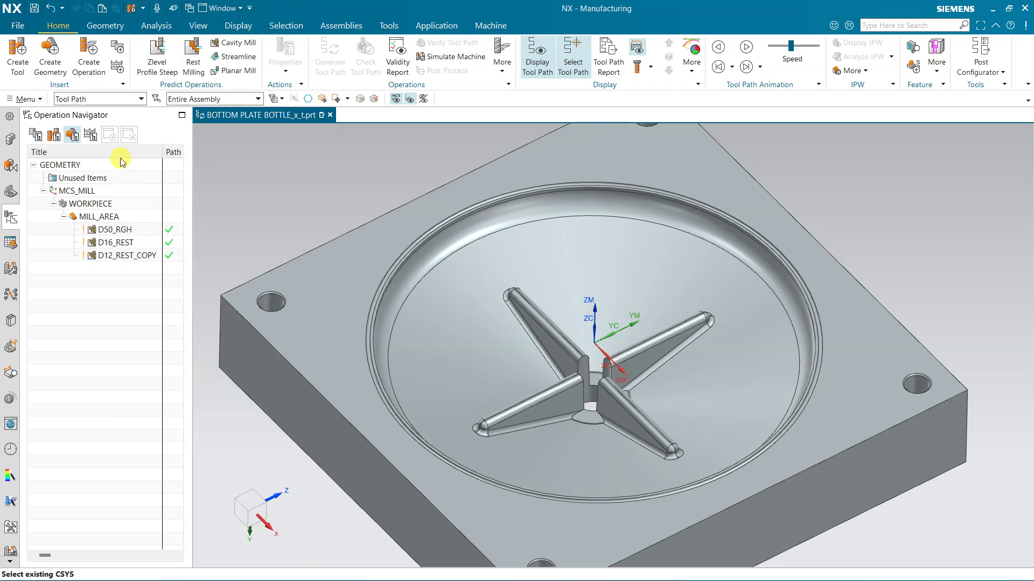
Create a Rest Milling operation using tool D10, geometry MILL_AREA and method MILL_ROUGH.
left_click(89, 52)
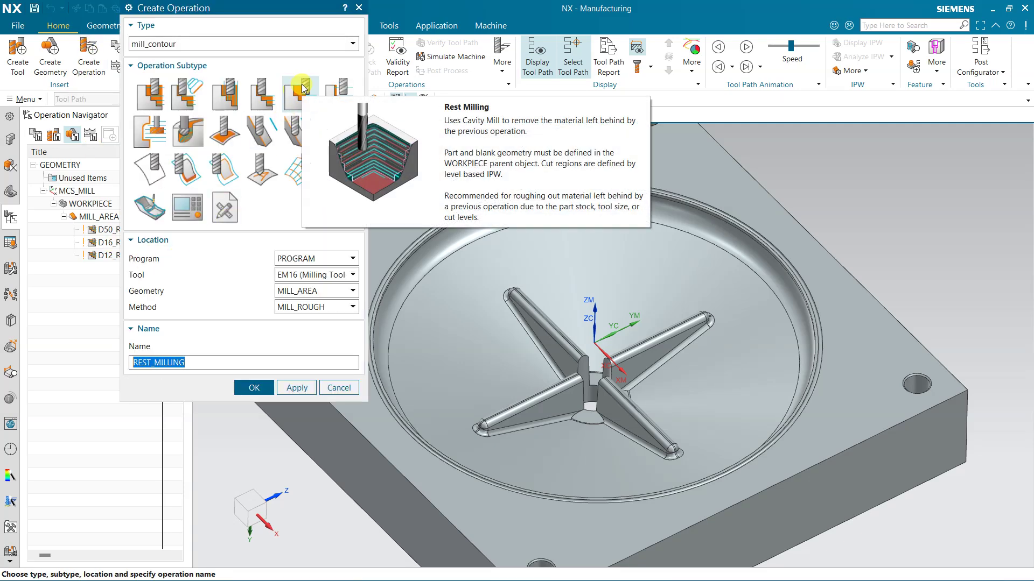
left_click(293, 275)
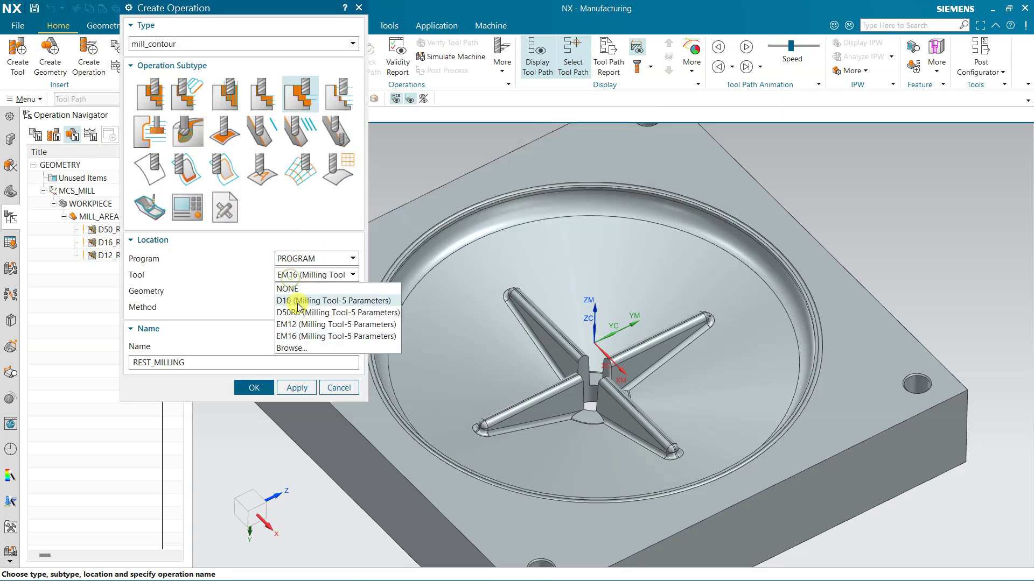
left_click(301, 304)
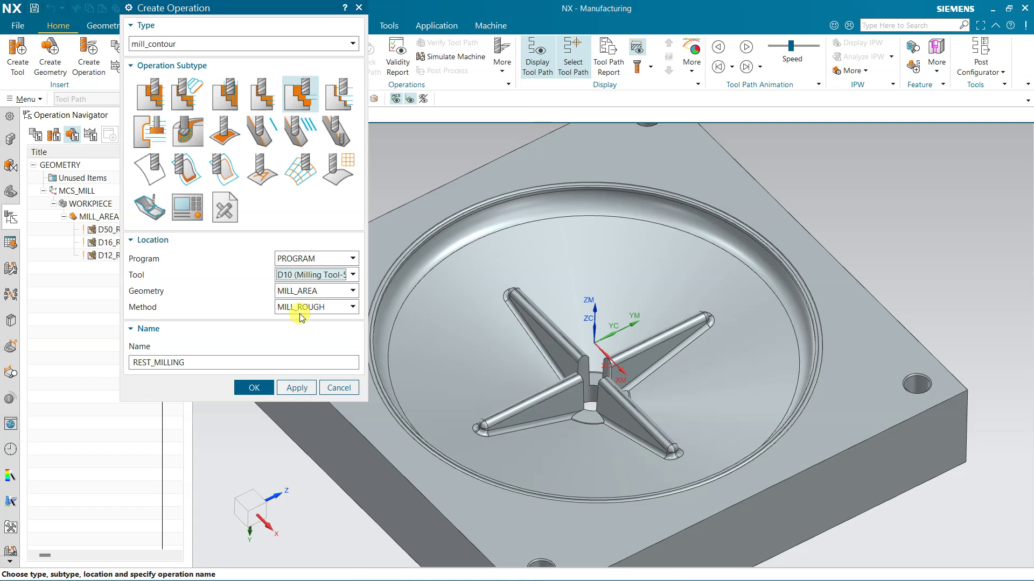
left_click(259, 383)
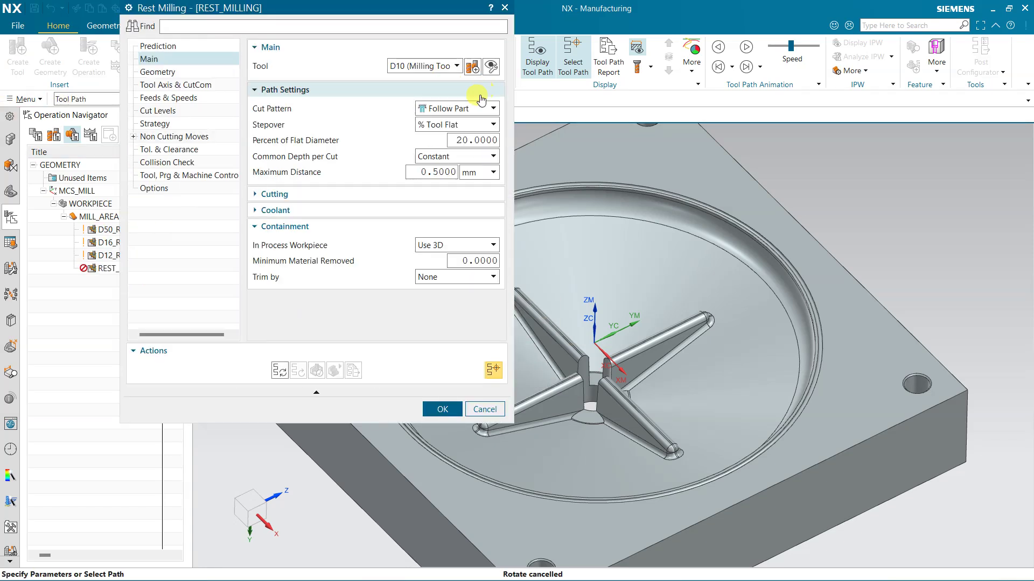
Set the cut pattern to Follow Periphery with a constant stepover of 6 mm maximum distance.
left_click(459, 108)
left_click(452, 135)
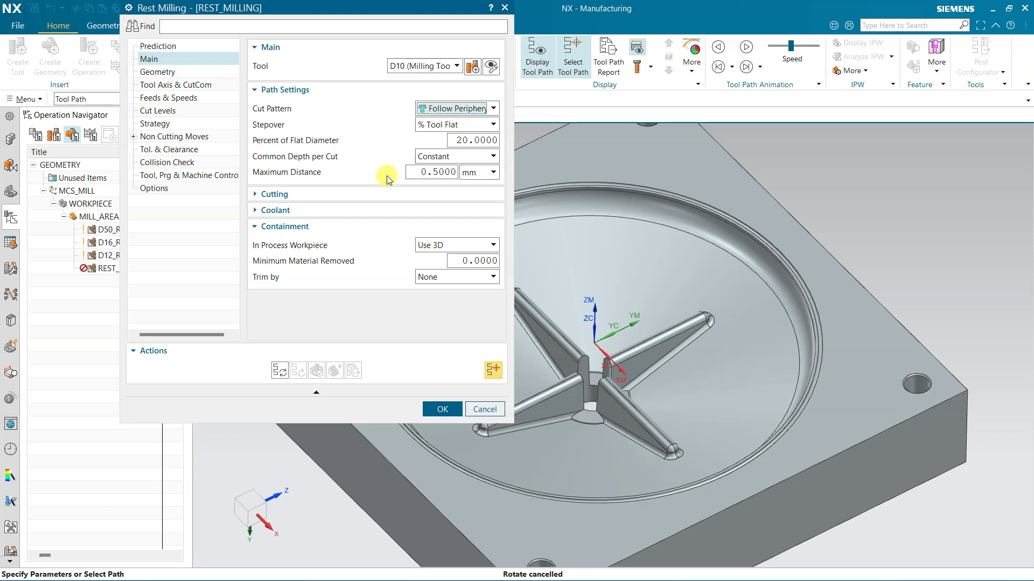
left_click(459, 125)
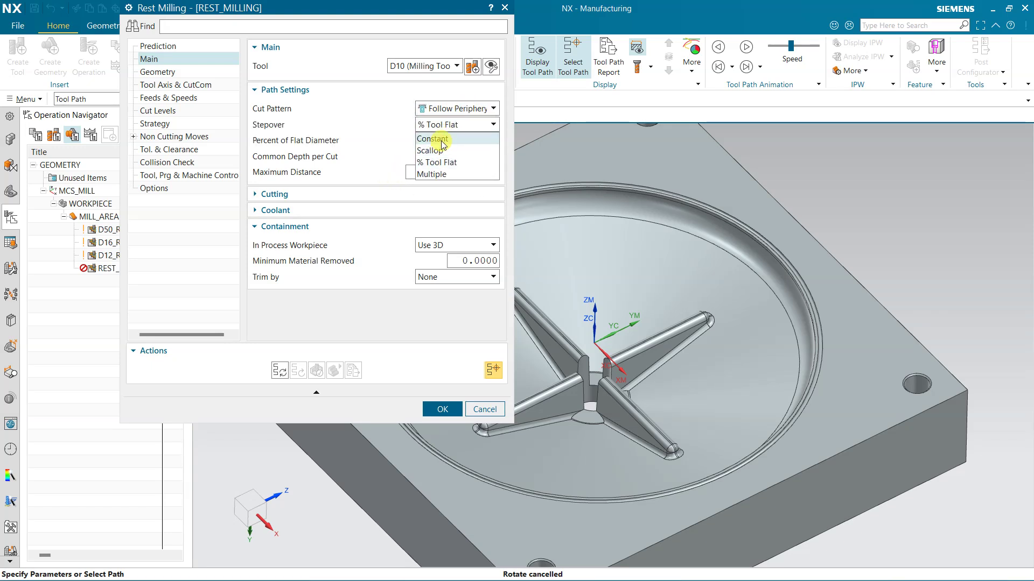
left_click(457, 136)
double_click(456, 140)
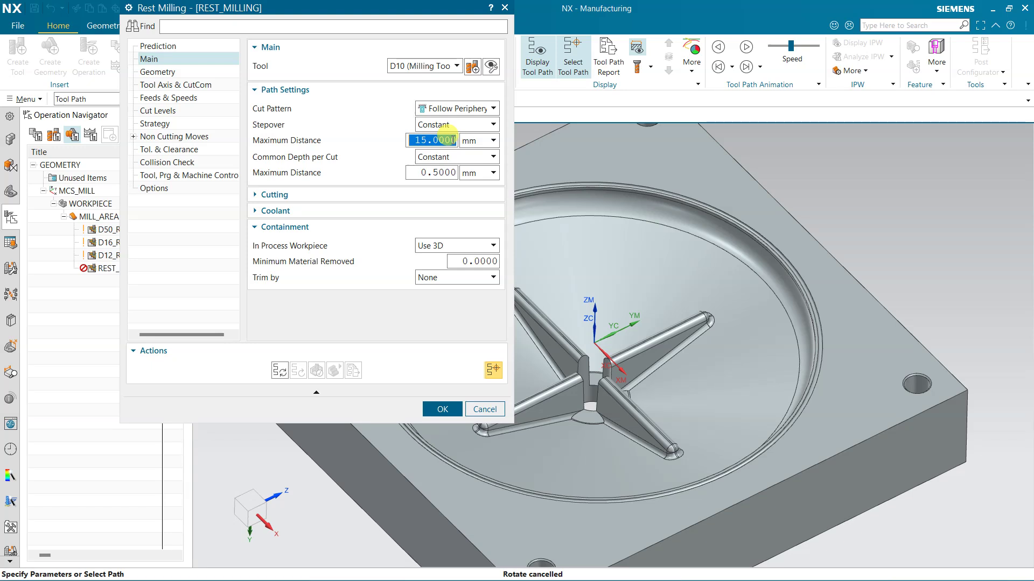
type("6")
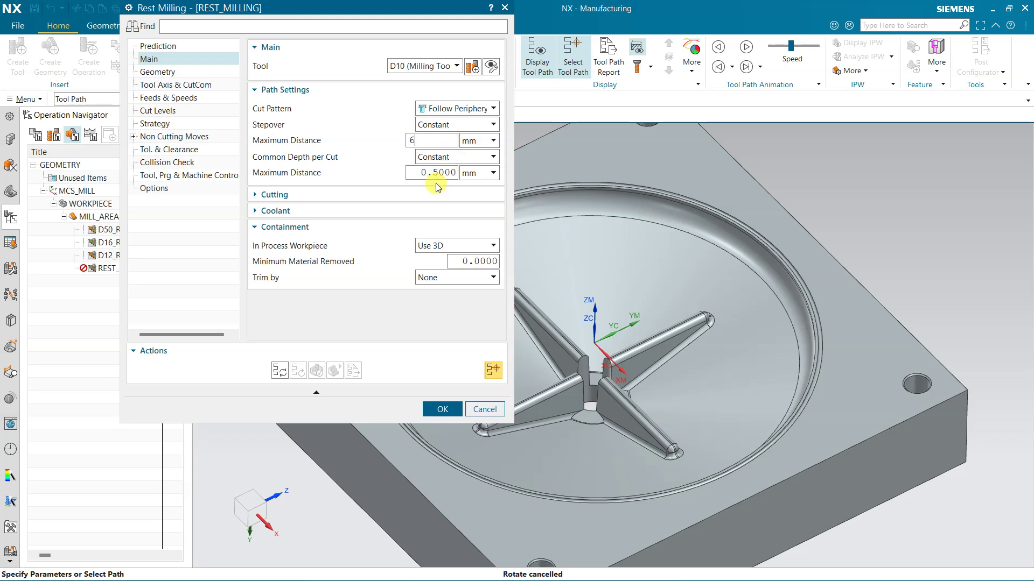
Set the part side stock to 0.1, generate the D10 rest milling tool path, and accept the operation.
left_click(158, 73)
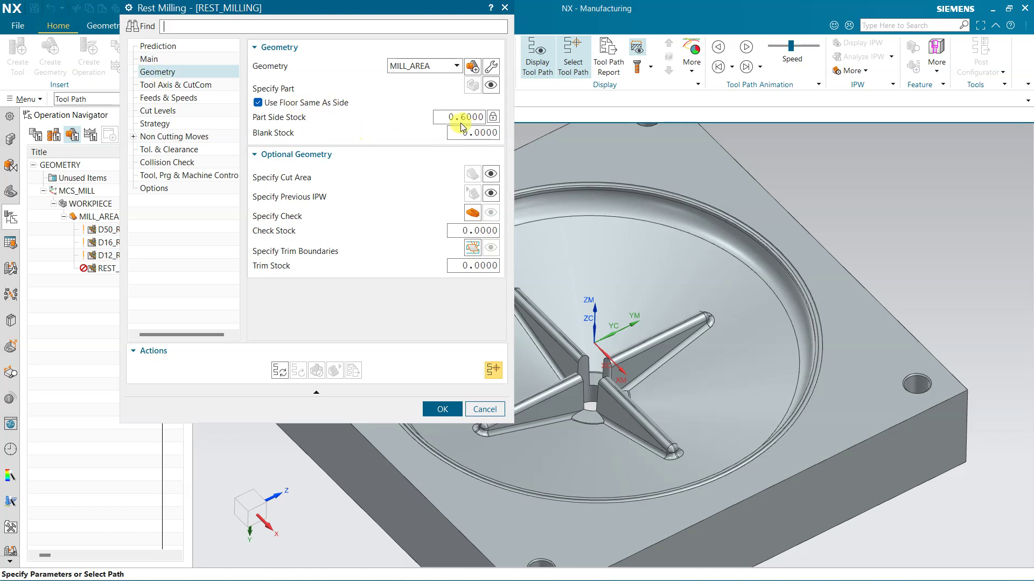
type("0.1")
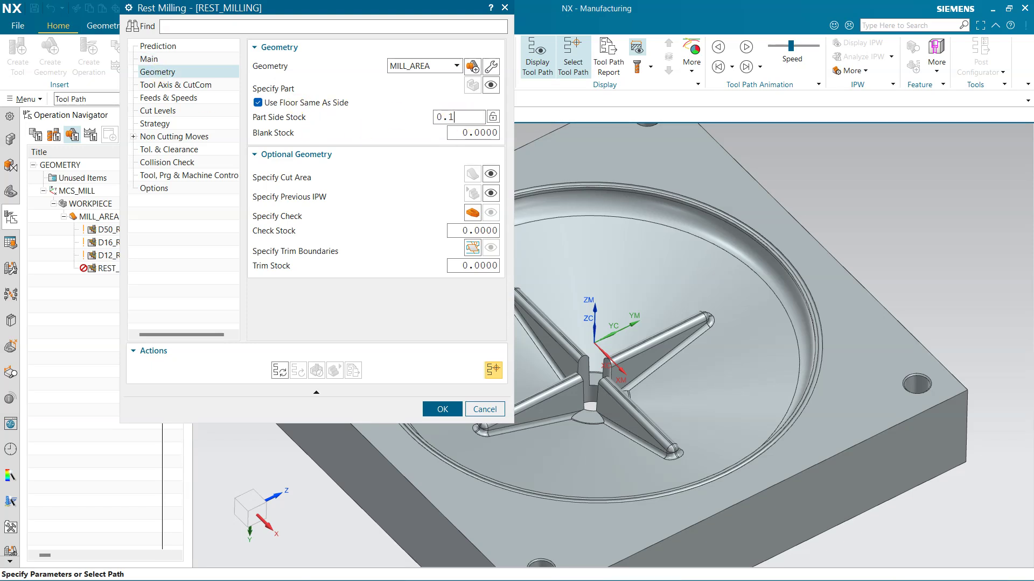
key("Return")
left_click(279, 371)
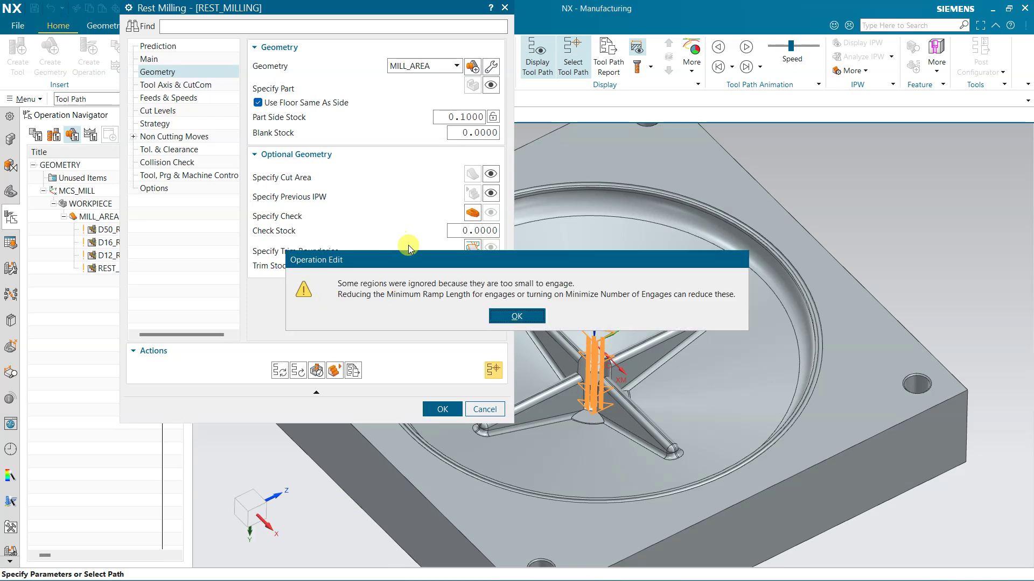
left_click(518, 314)
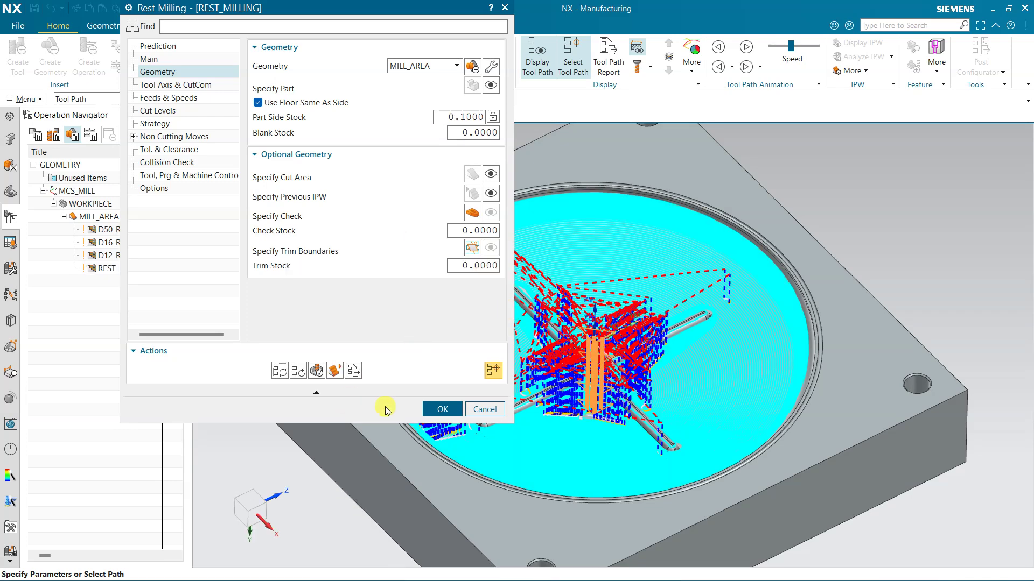
left_click(436, 410)
Rename the REST_MILLING operation as D10_REST.
left_click(299, 262)
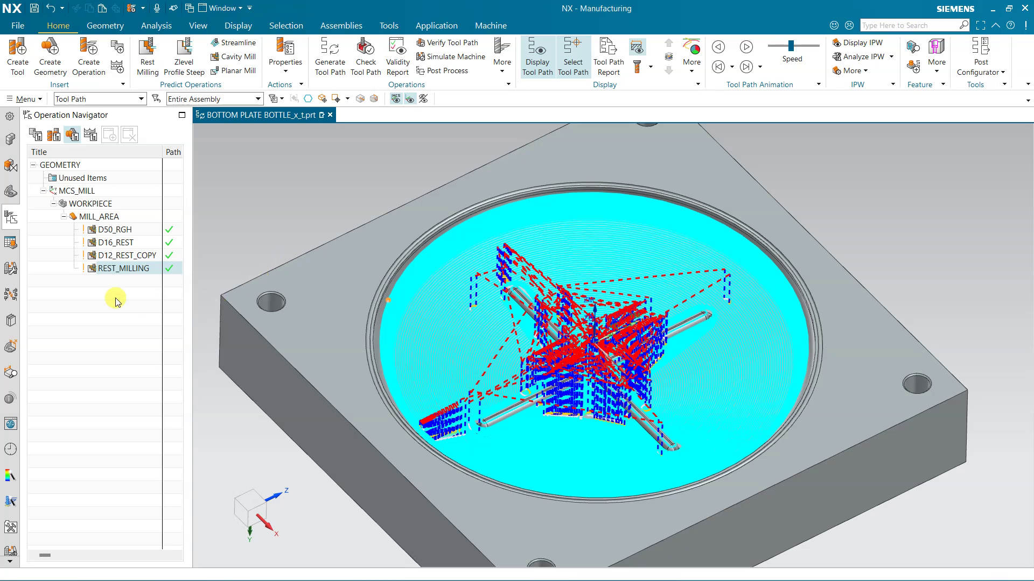
left_click(127, 267)
right_click(127, 270)
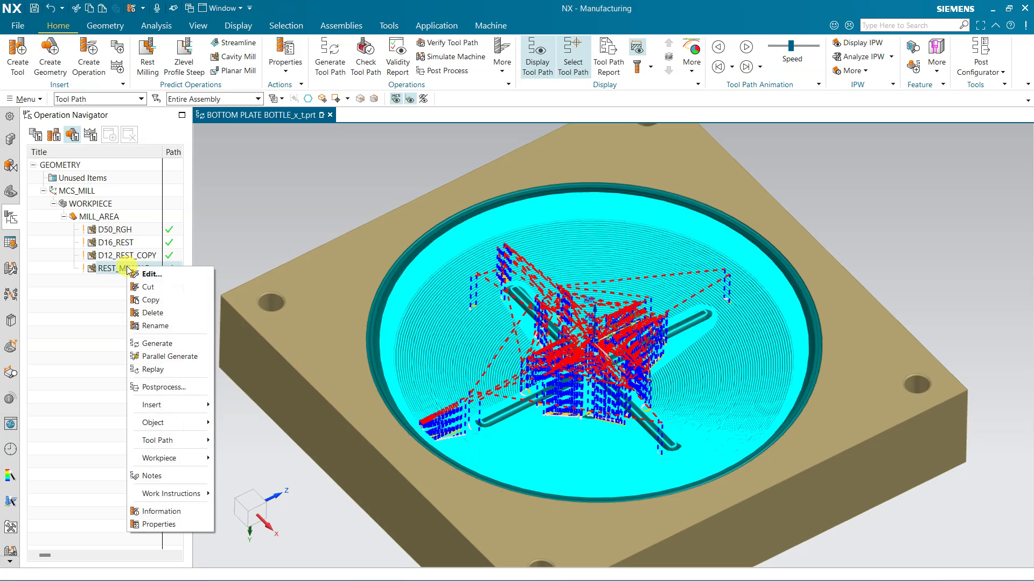
left_click(150, 322)
type("10_REST")
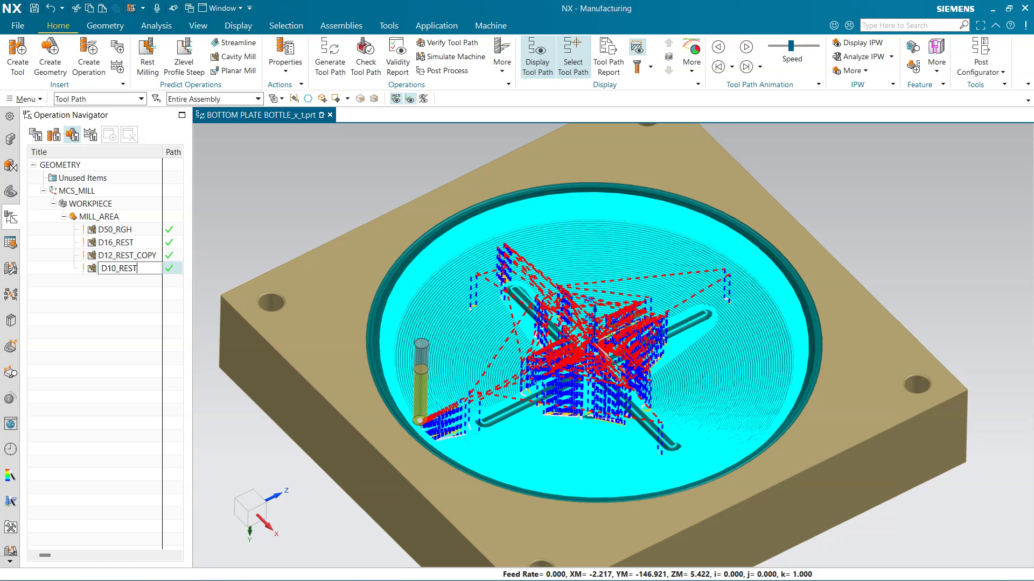
Commit the D10_REST operation name and create a ball mill tool named BALL_MILL_10 with a ball diameter of 10.
key("Return")
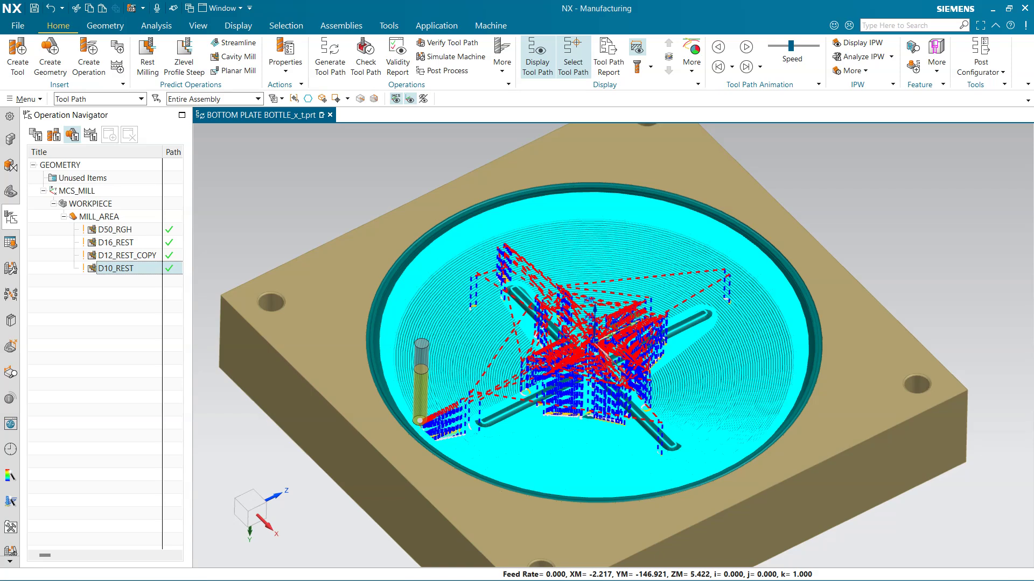
left_click(118, 300)
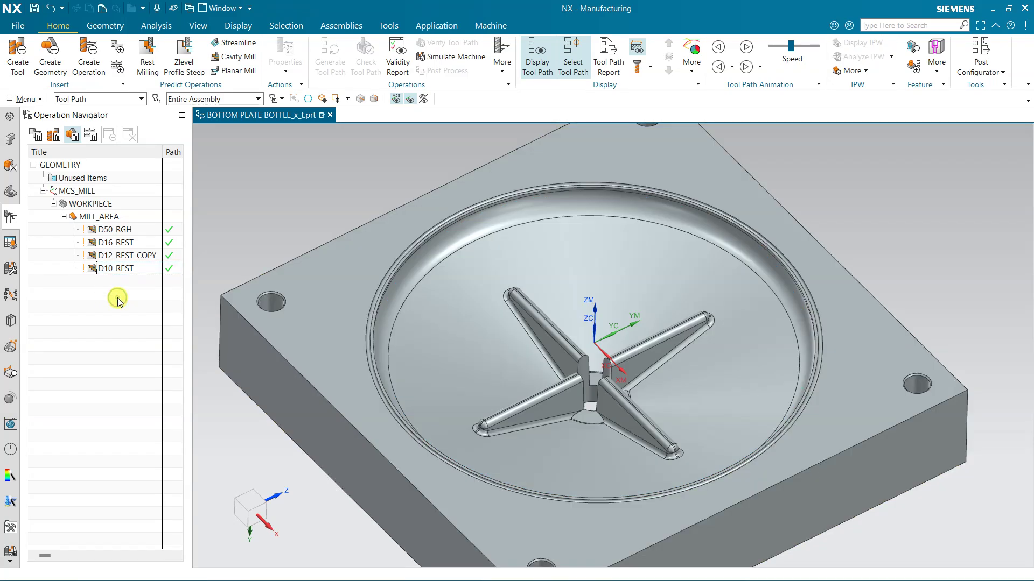
left_click(17, 57)
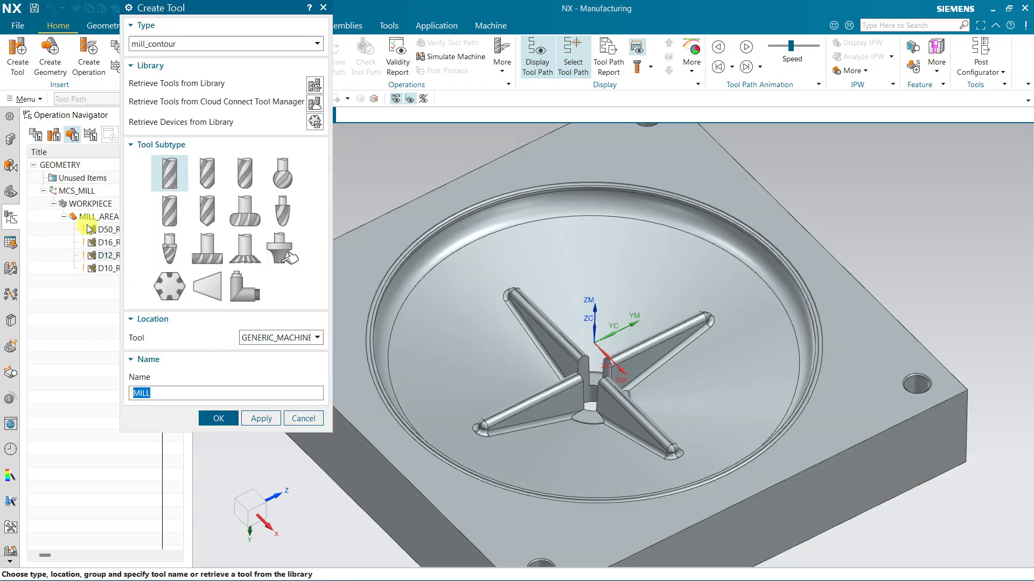
left_click(244, 173)
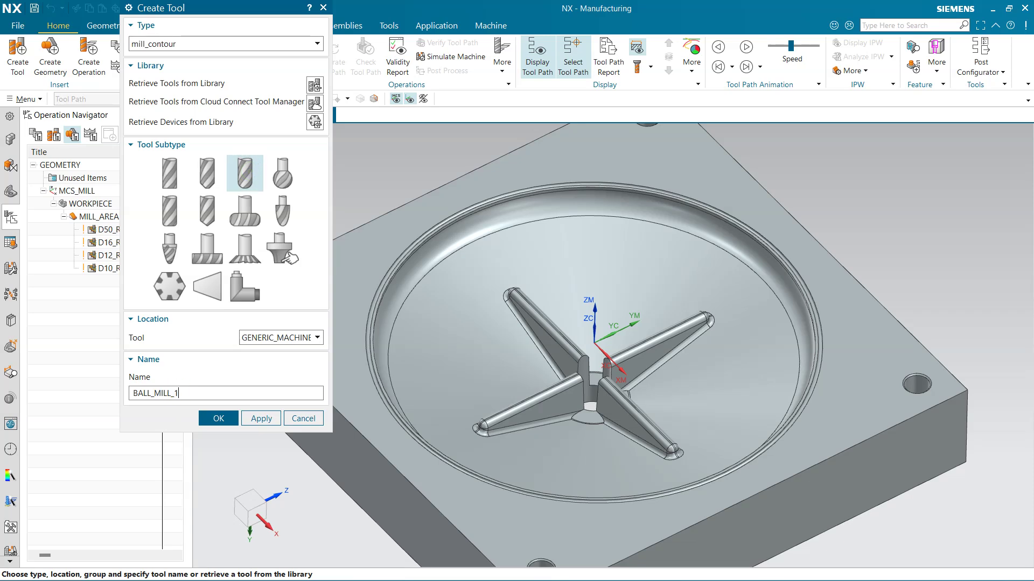
key("Return")
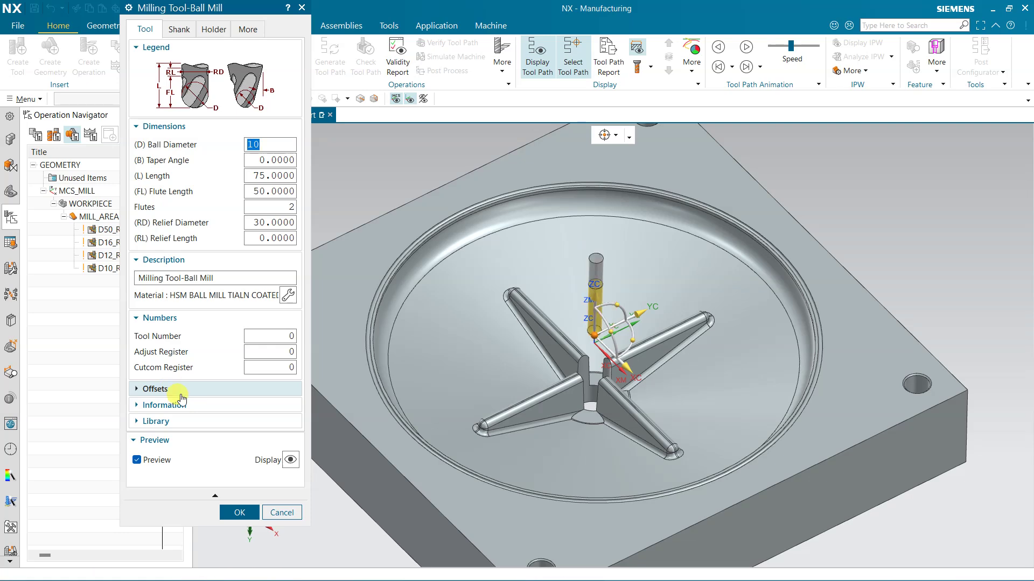
left_click(228, 516)
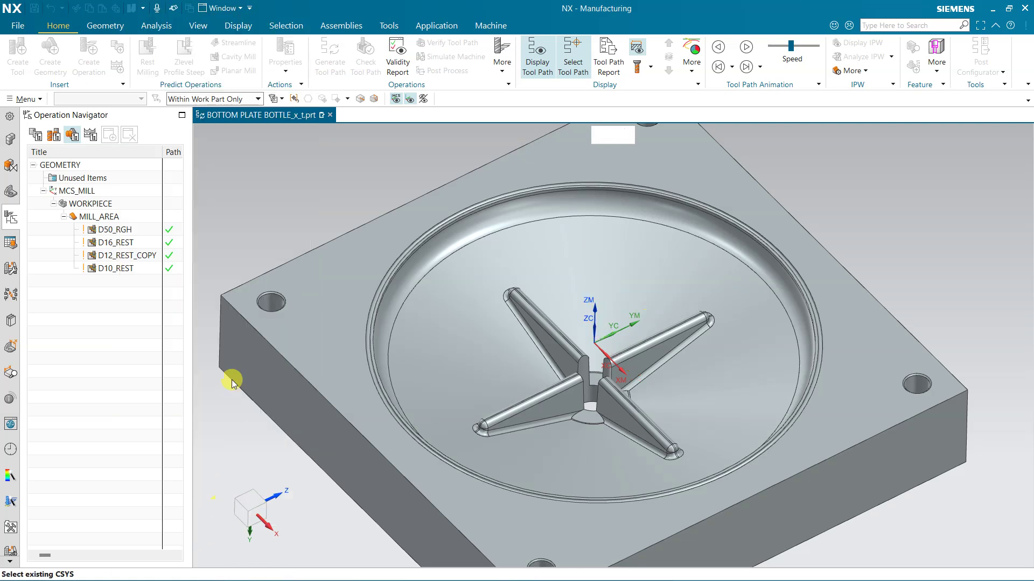
Create a Zlevel Profile Steep operation using tool BALL_MILL_10, geometry MILL_AREA and method MILL_FINISH.
left_click(87, 64)
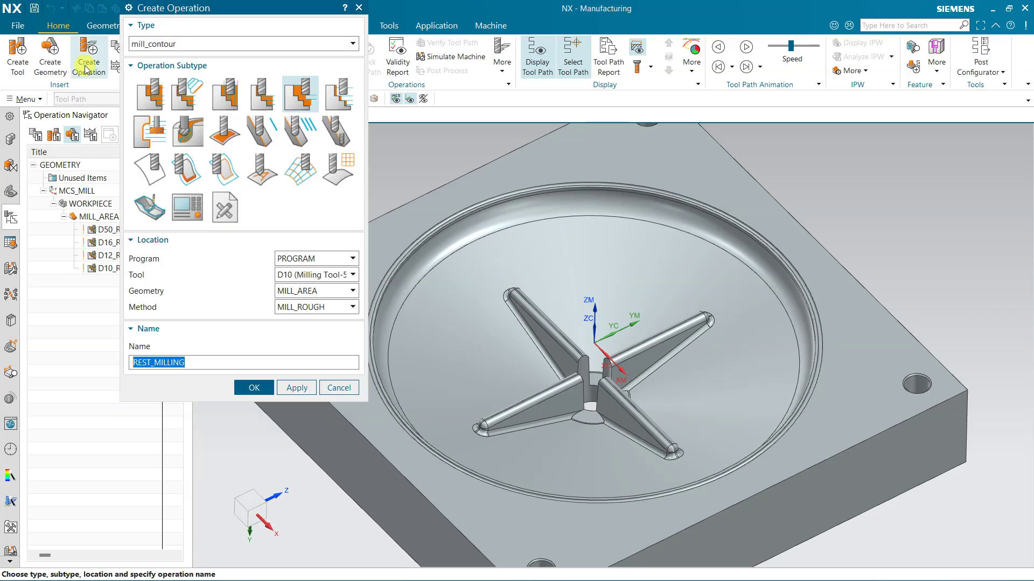
left_click(332, 95)
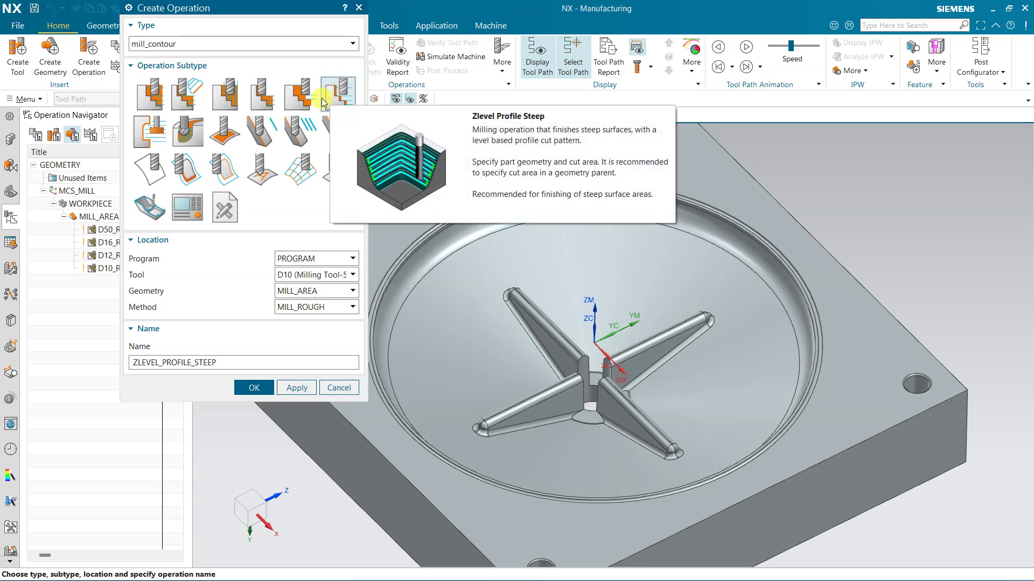
left_click(288, 277)
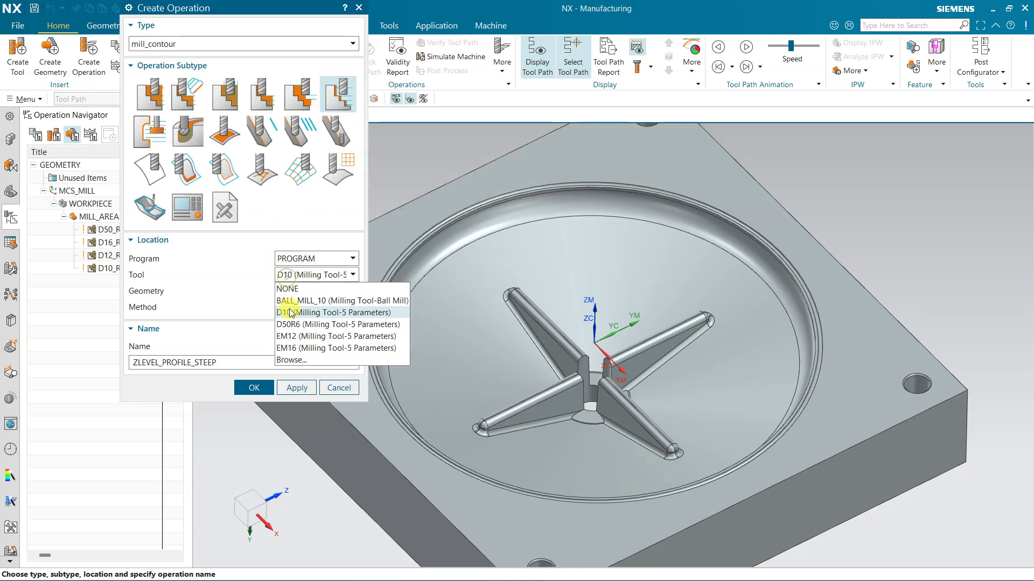
left_click(298, 303)
left_click(295, 309)
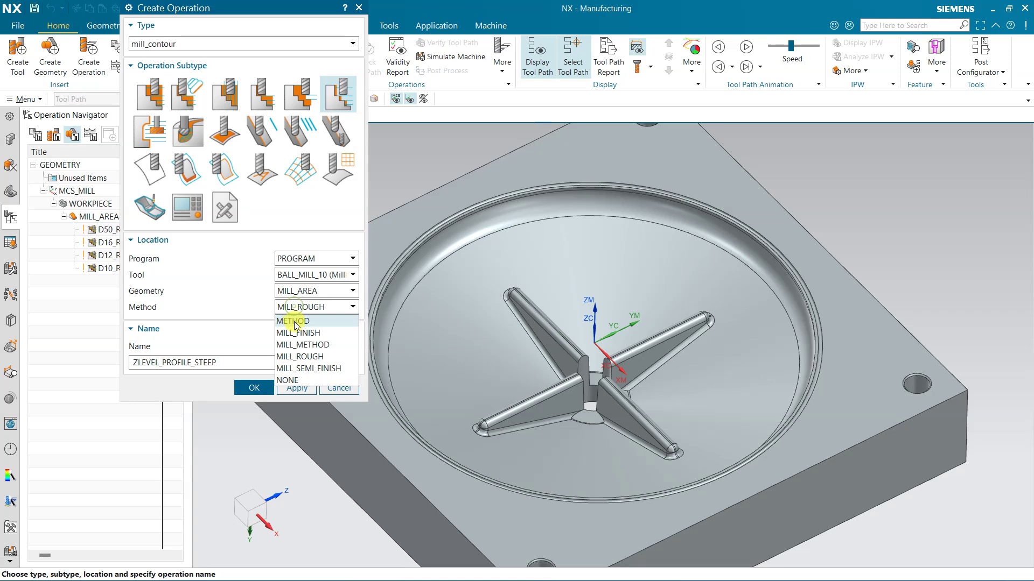
left_click(291, 338)
left_click(255, 390)
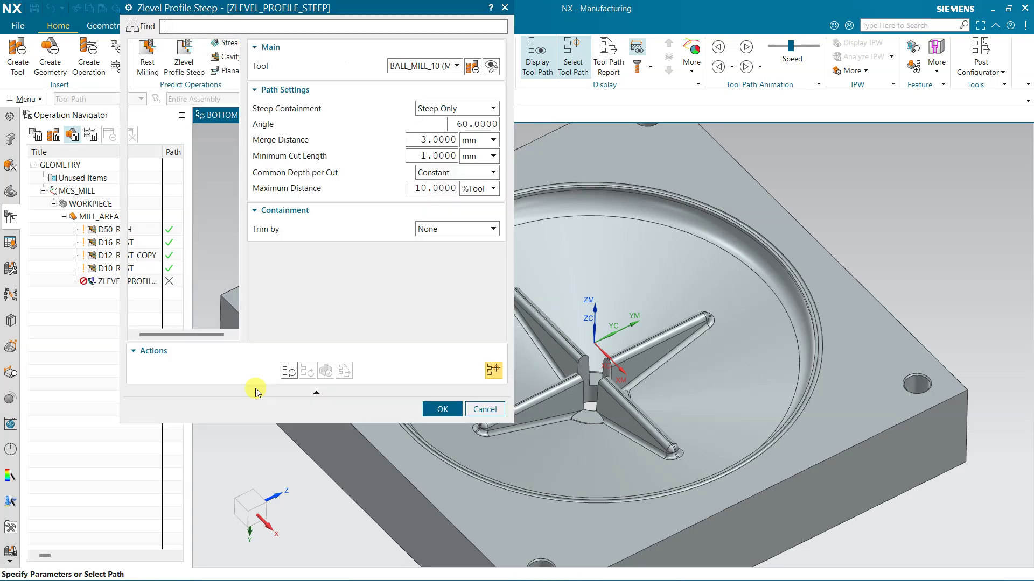
Set a constant common depth per cut of 0.15 mm maximum distance and the steep containment to None.
left_click(452, 173)
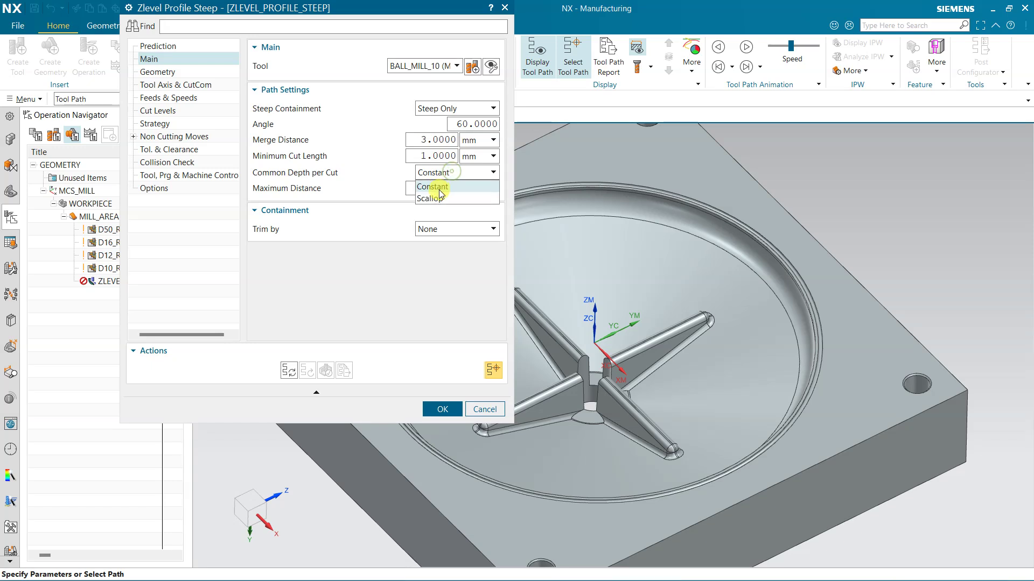
left_click(437, 188)
left_click(492, 189)
left_click(471, 189)
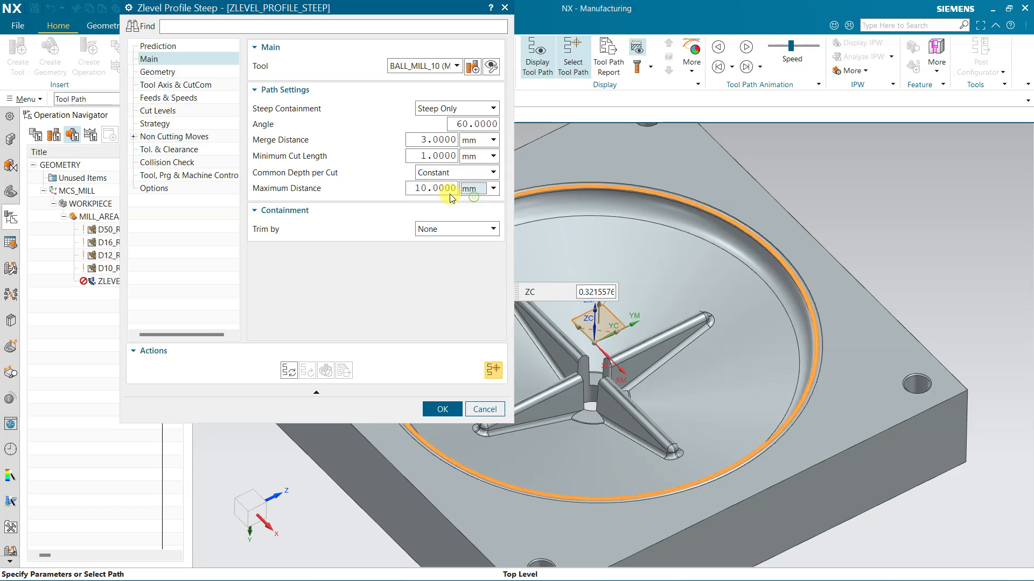
double_click(448, 188)
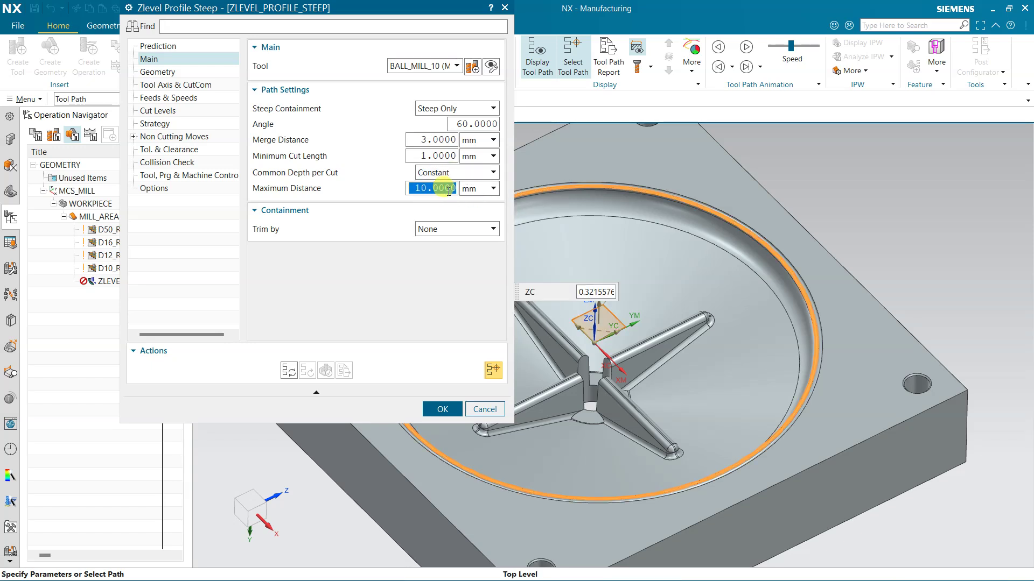
type("0.15")
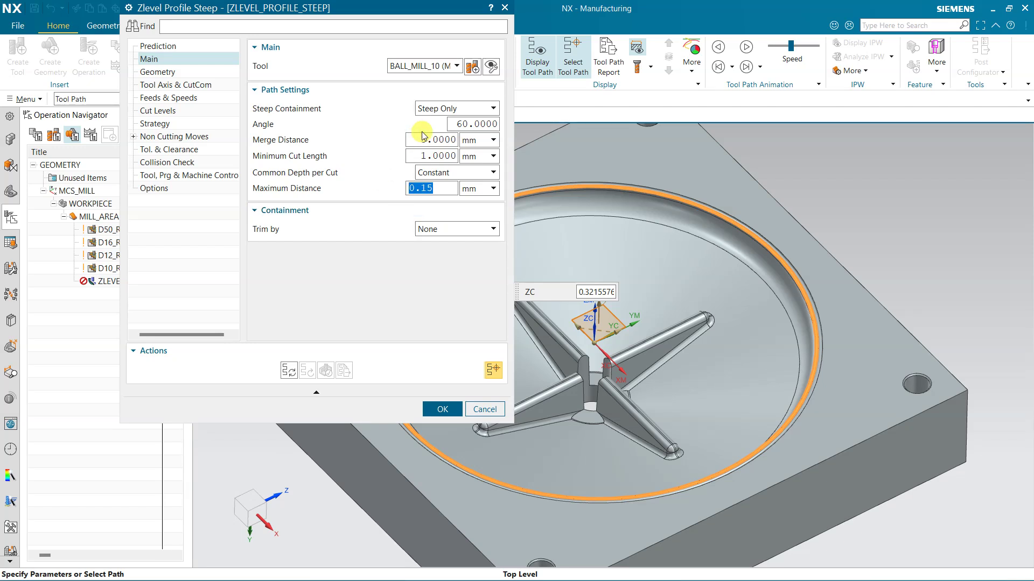
left_click(432, 108)
left_click(431, 123)
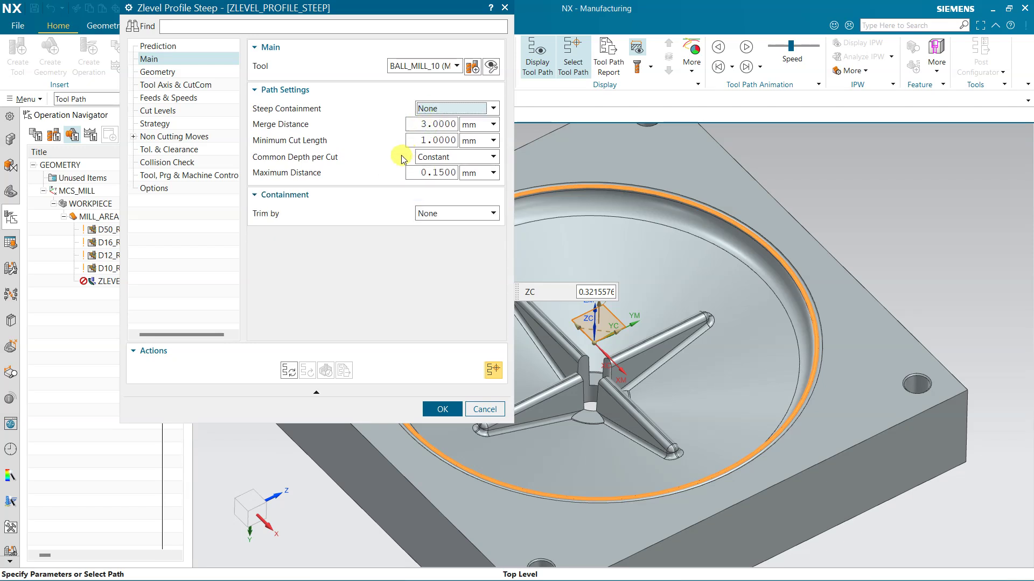
Configure the strategy with cutting between levels enabled, level-to-level Direct on Part and a Mixed cut direction.
left_click(150, 74)
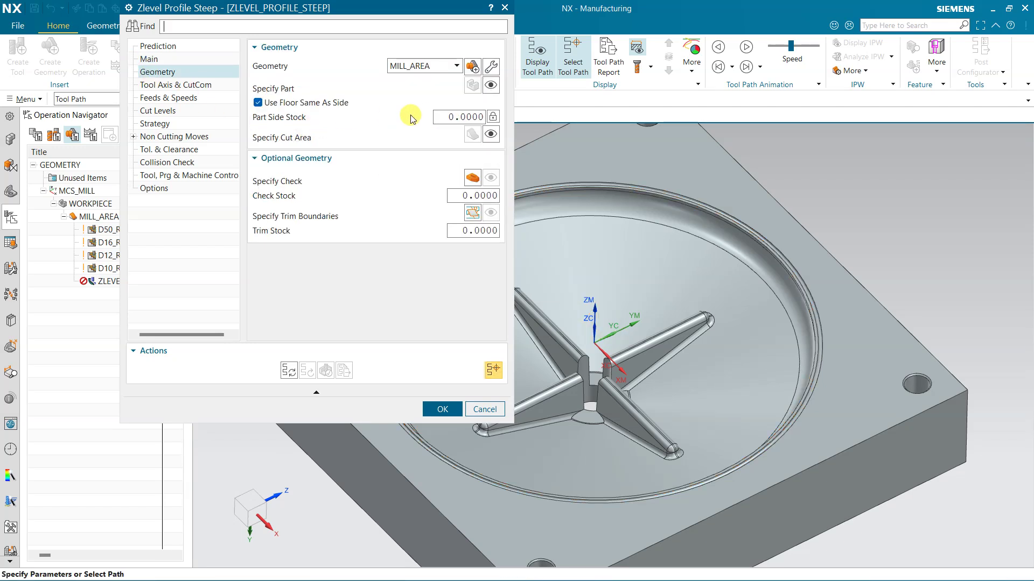
left_click(160, 111)
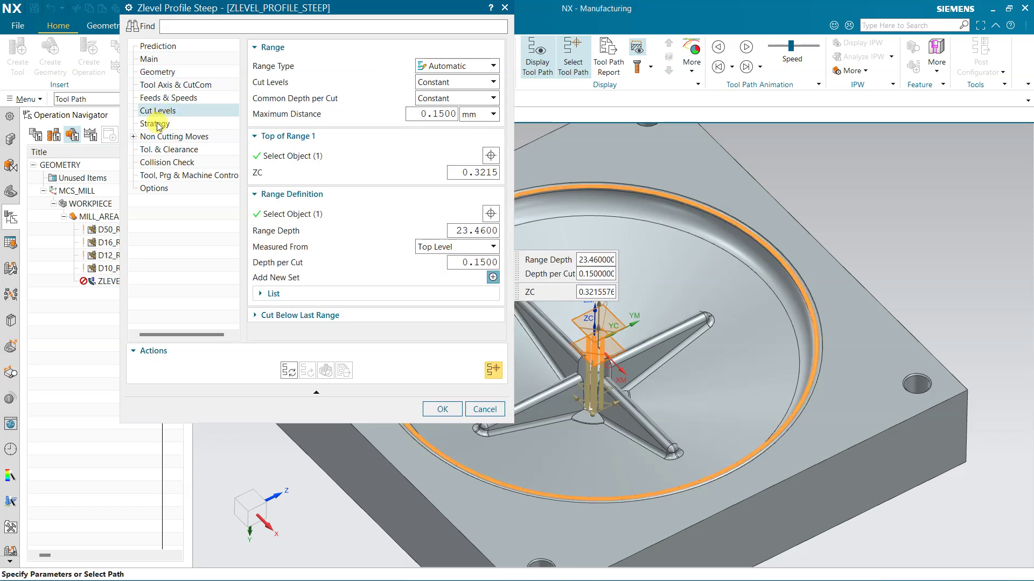
left_click(156, 123)
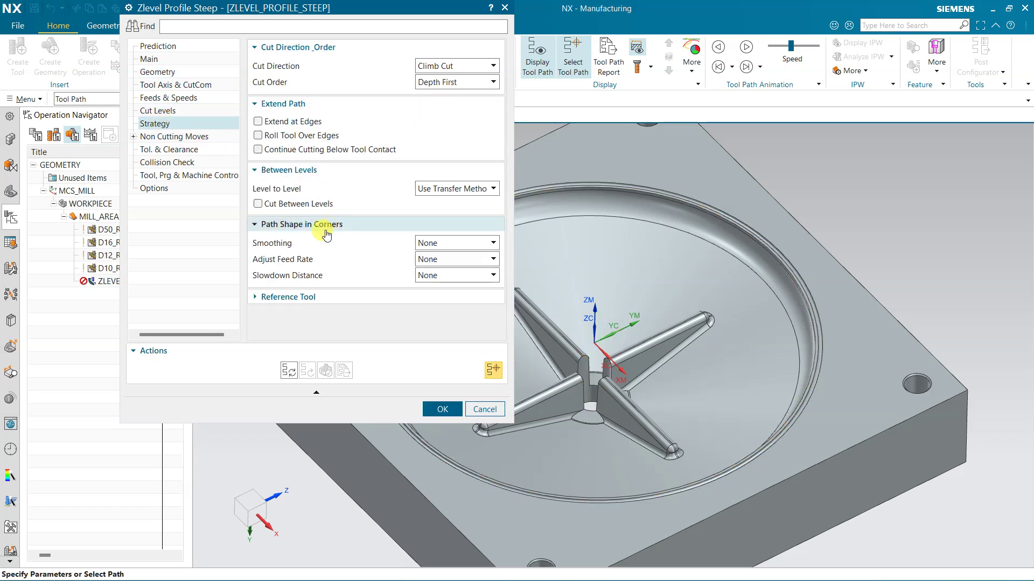
left_click(275, 204)
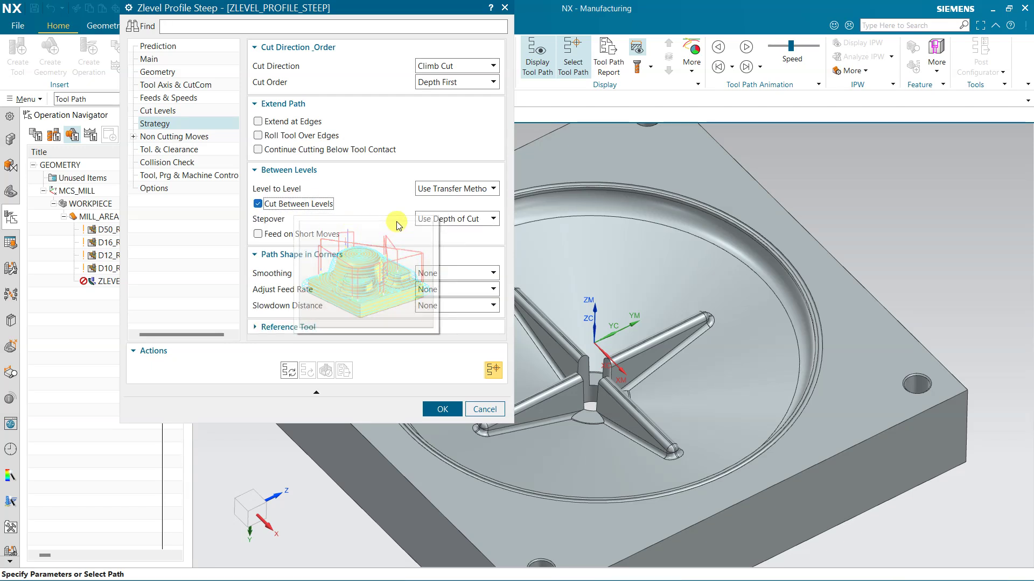
left_click(439, 189)
left_click(443, 212)
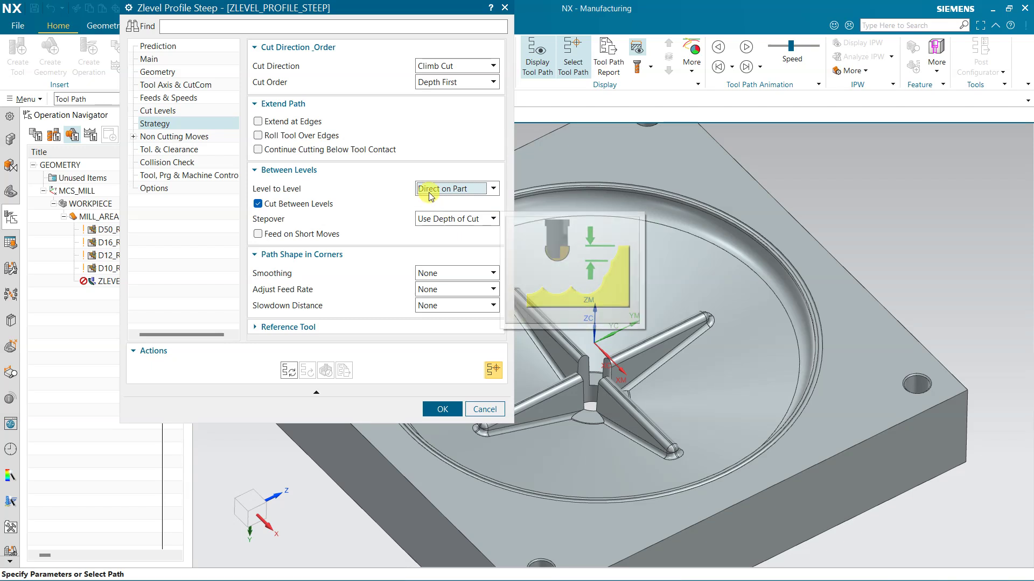
left_click(451, 65)
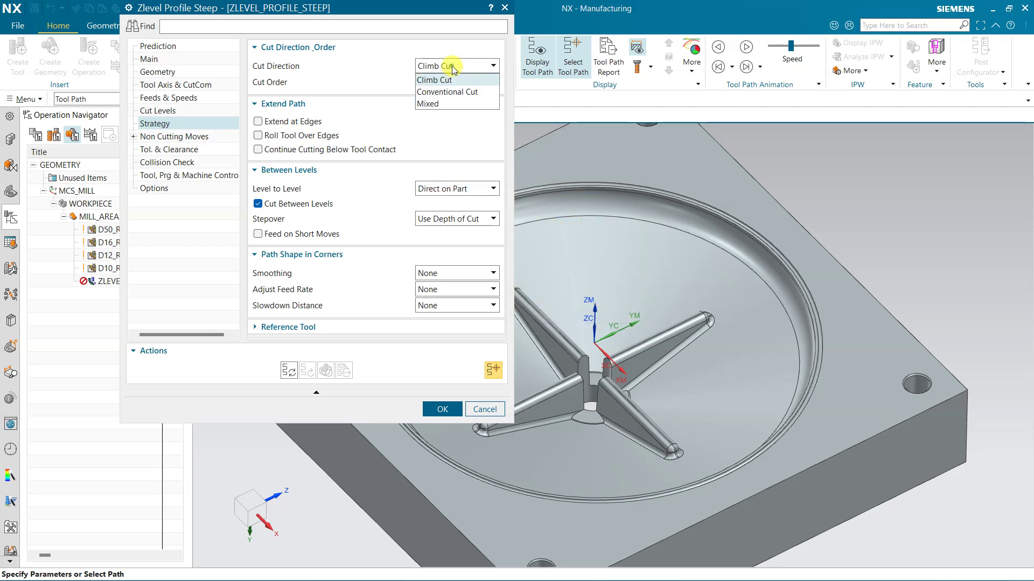
left_click(439, 104)
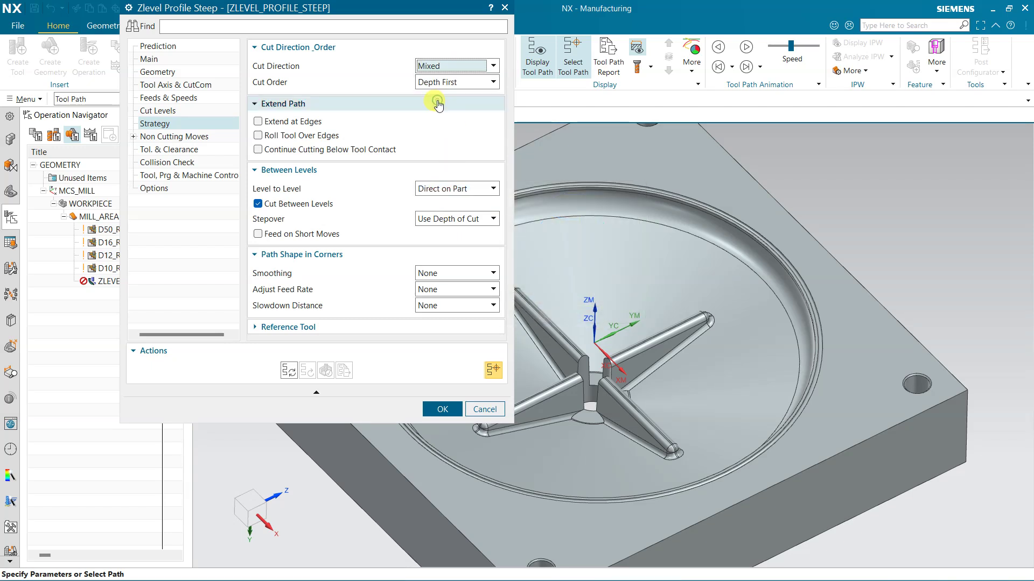
Generate the BALL_MILL_10 Zlevel Profile Steep tool path and accept the operation.
left_click(288, 372)
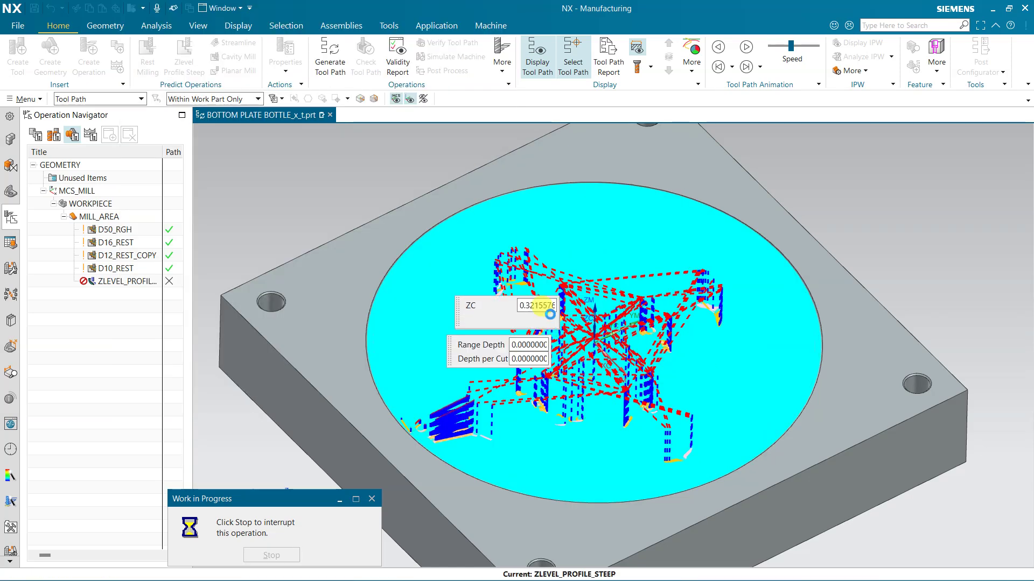
left_click(443, 408)
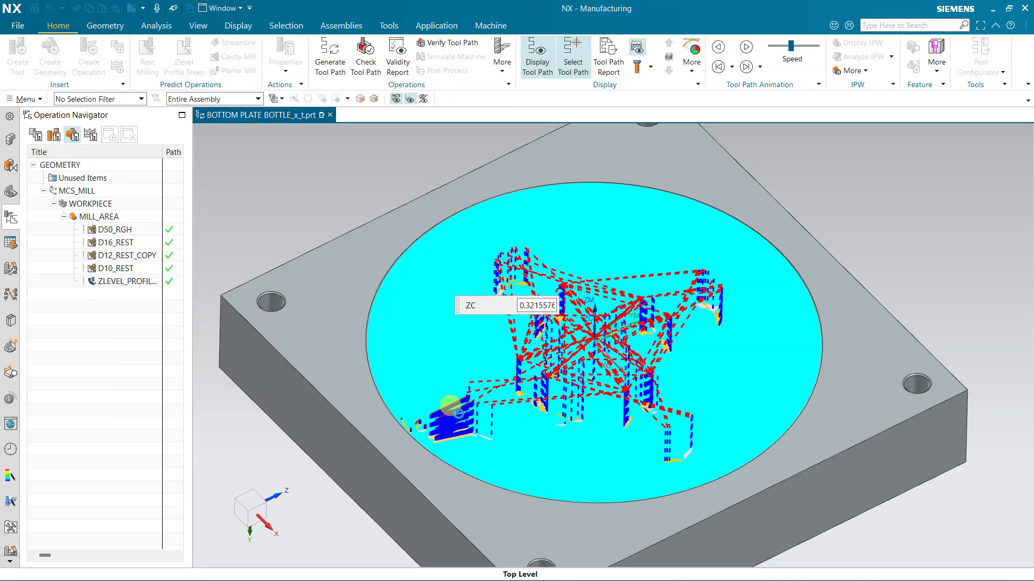
left_click(123, 304)
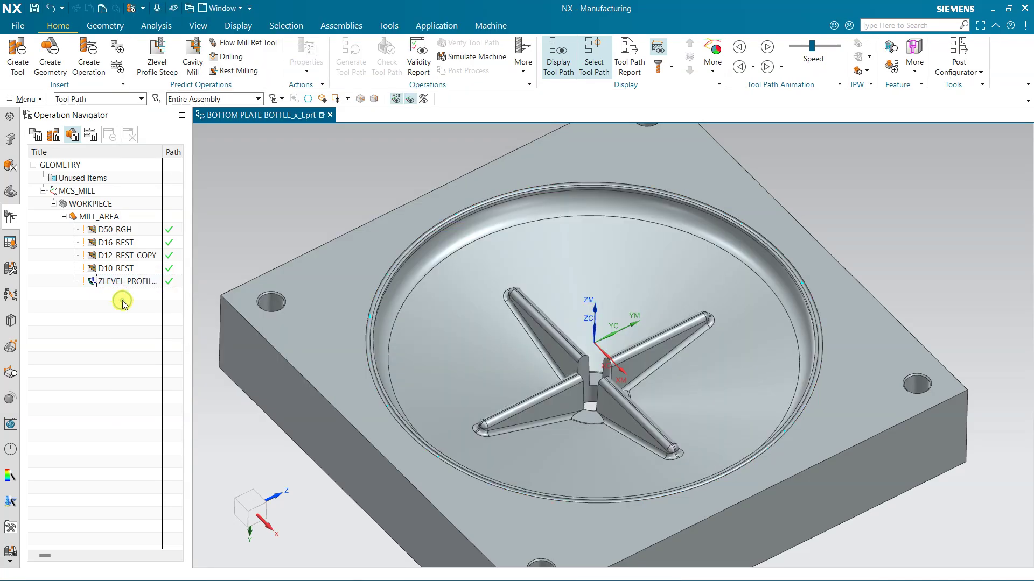
Create a ball mill tool named BALL_MILL_5.8 with a ball diameter of 5.8.
left_click(18, 59)
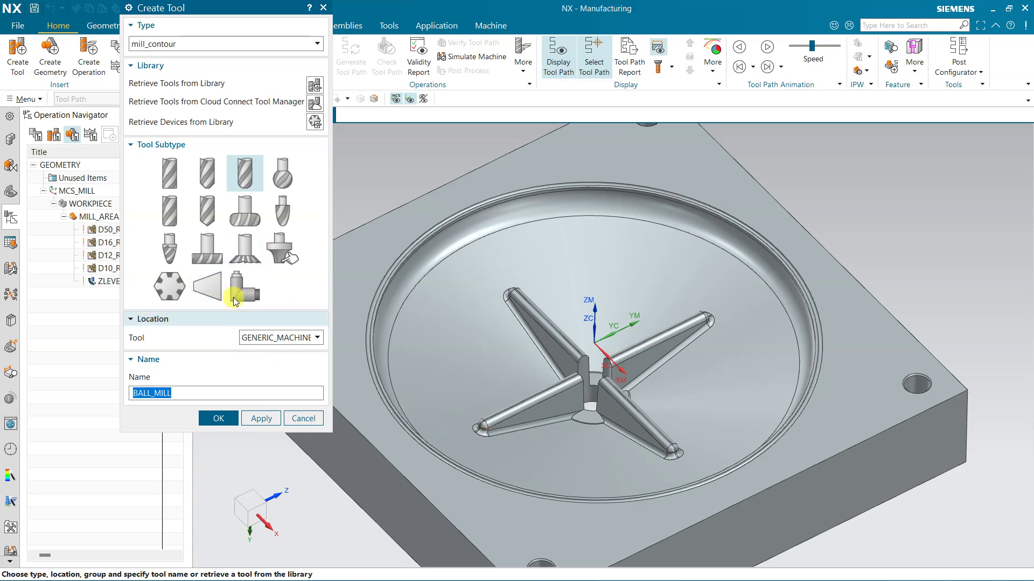
left_click(244, 173)
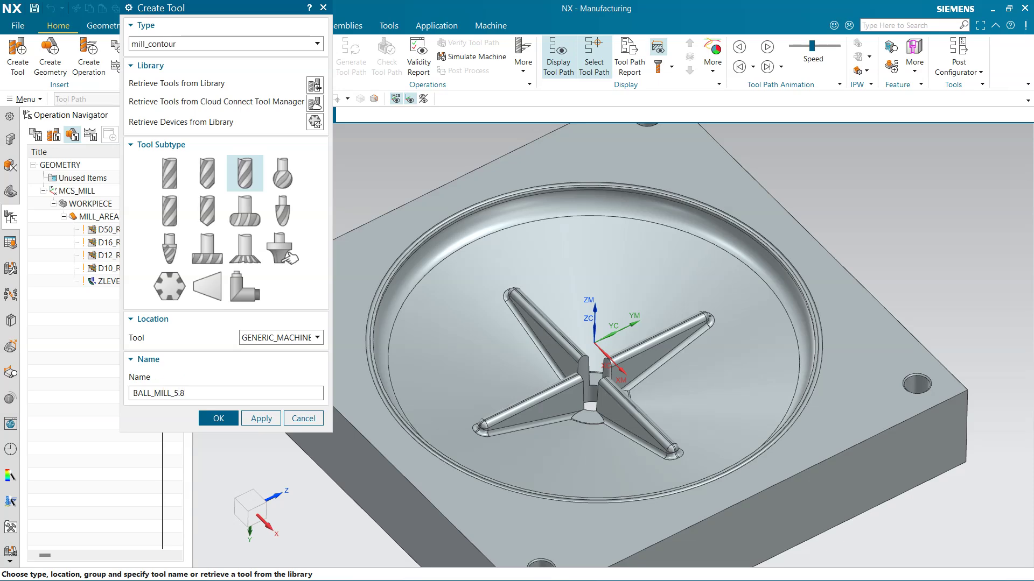
left_click(218, 419)
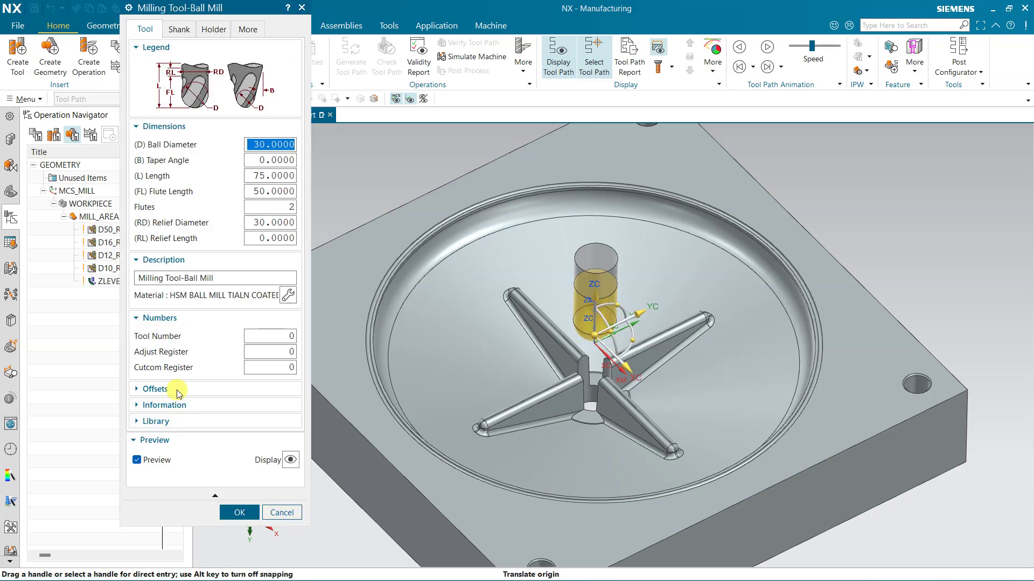
type("5.8")
key("Return")
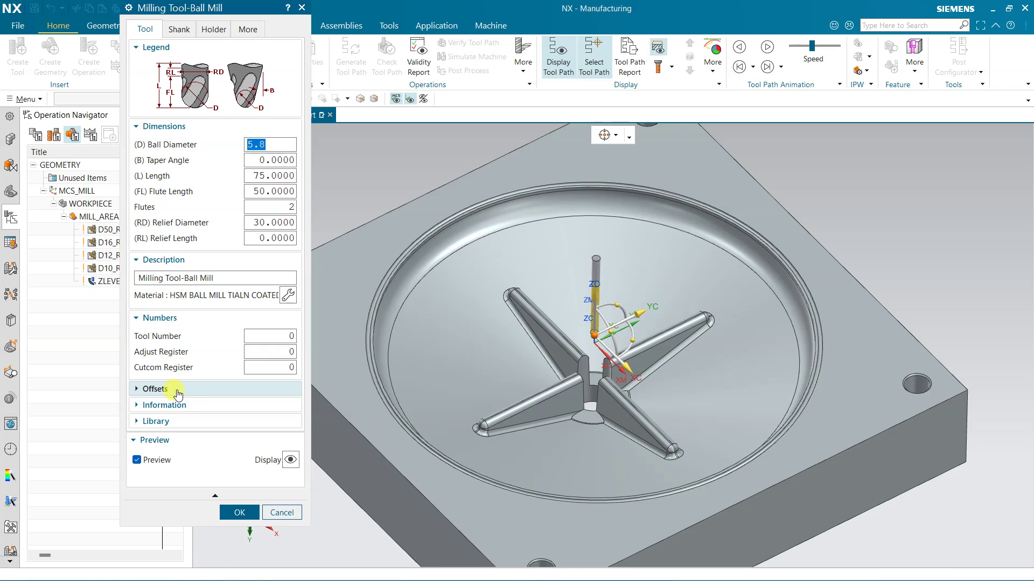
left_click(233, 512)
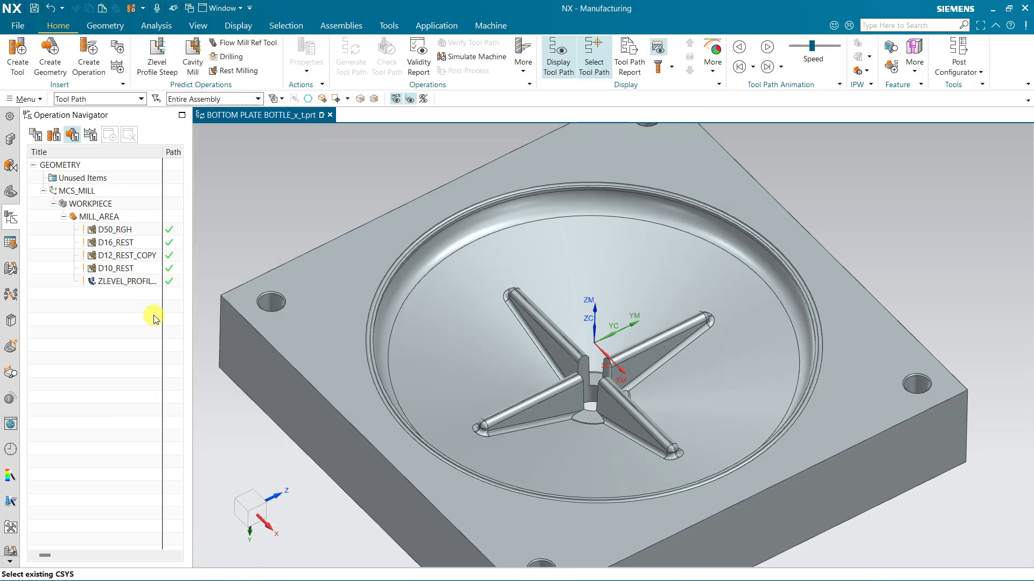
Create a second Zlevel Profile Steep operation using tool BALL_MILL_5.8, geometry MILL_AREA and method MILL_FINISH.
left_click(89, 54)
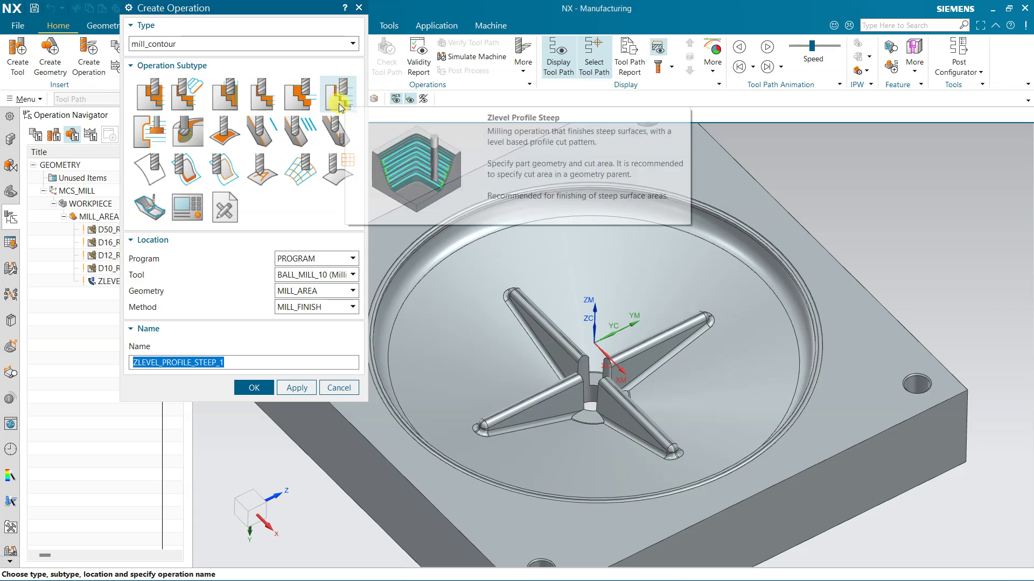
left_click(312, 276)
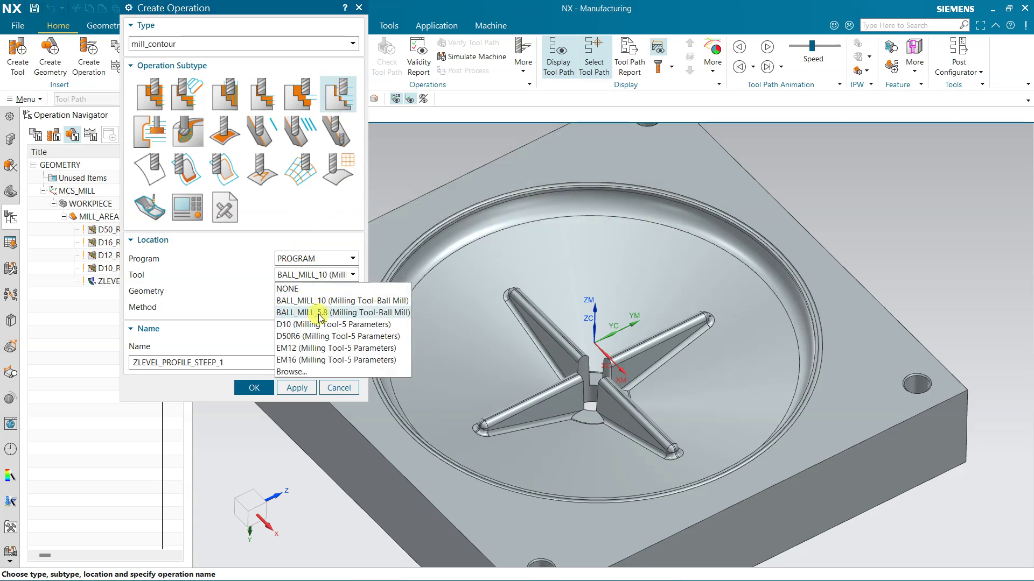
left_click(319, 315)
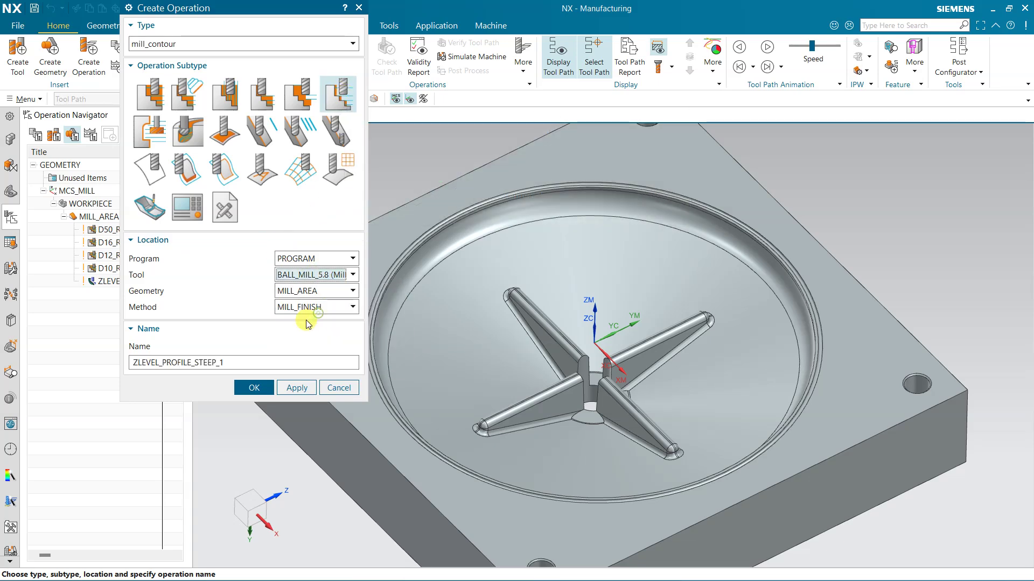
left_click(254, 388)
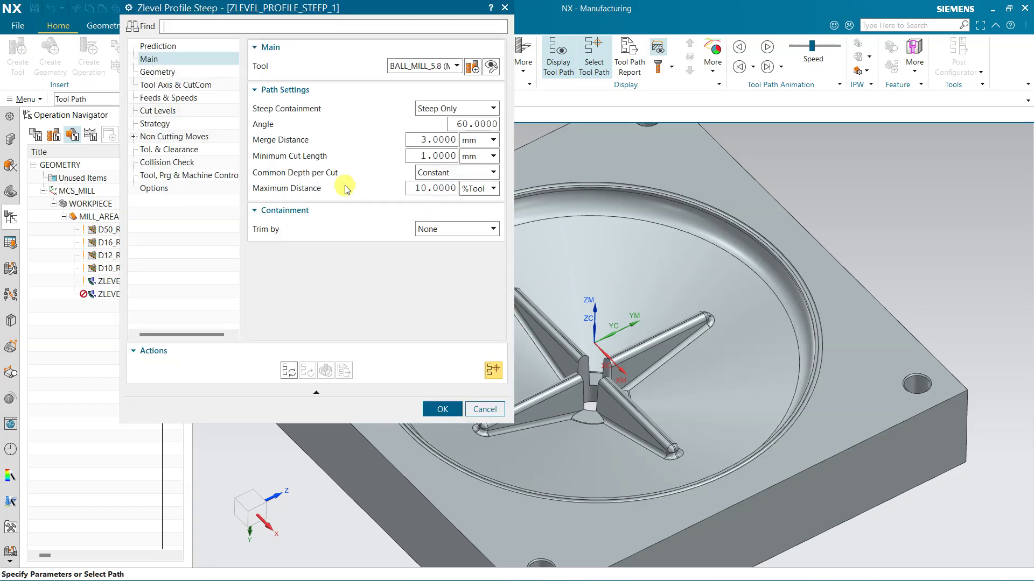
Set the operation's steep containment to None and the constant depth-per-cut maximum distance to 0.15 mm.
left_click(428, 109)
left_click(430, 122)
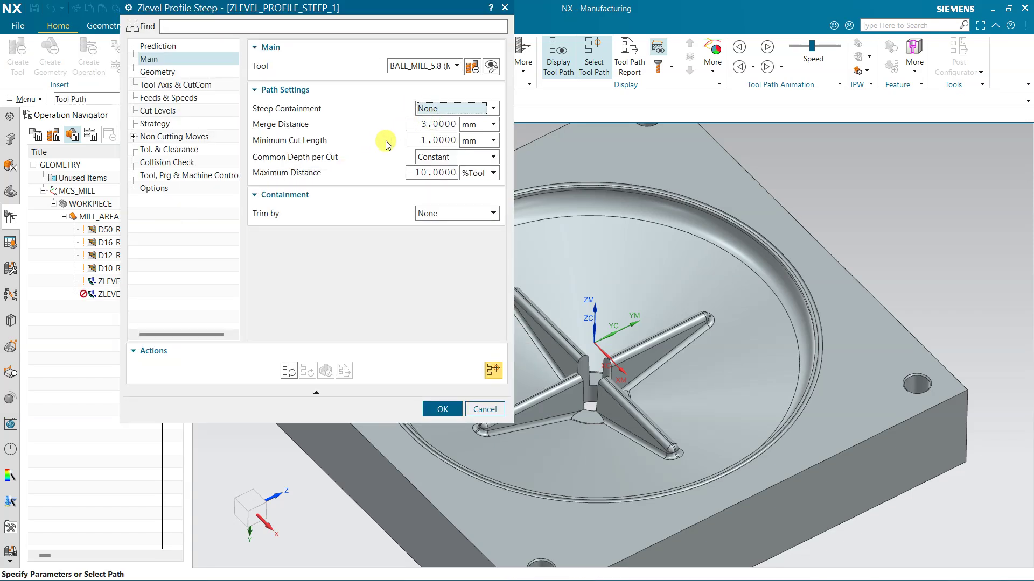
left_click(470, 172)
left_click(476, 184)
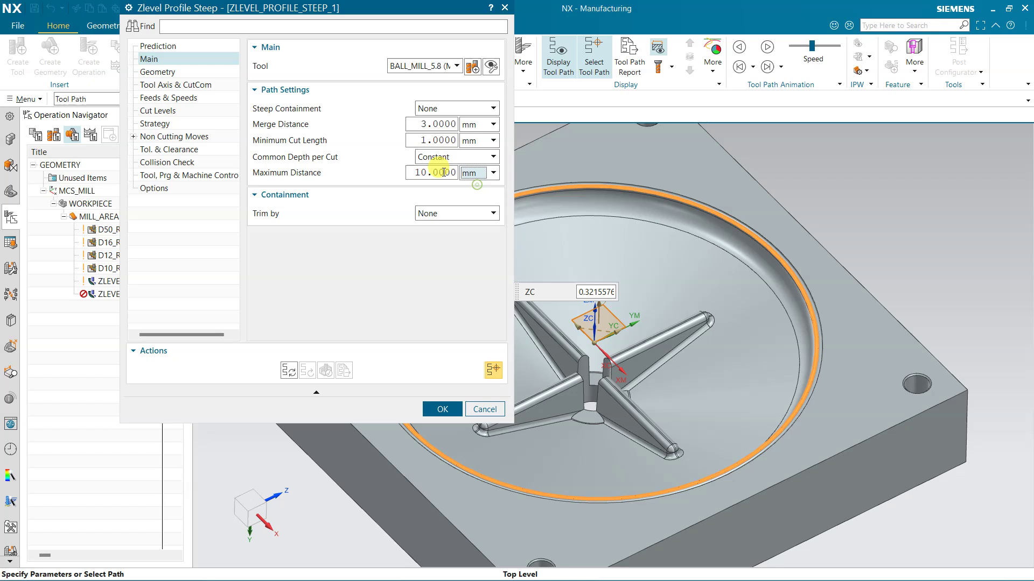
double_click(434, 172)
type("0.15")
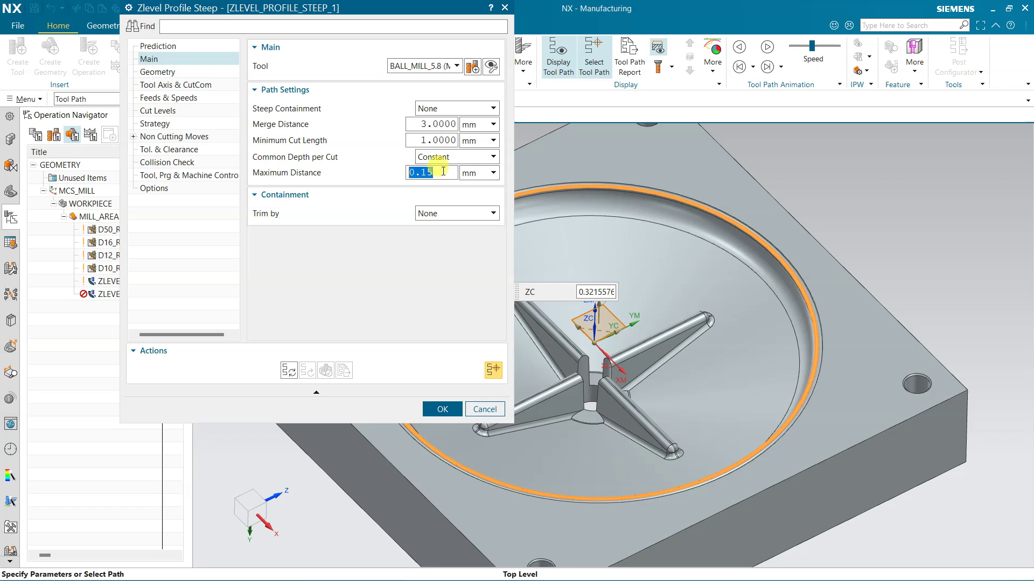
Enable Cut Between Levels for the BALL_MILL_5.8 operation, with level-to-level Direct on Part and cut direction Mixed.
left_click(161, 123)
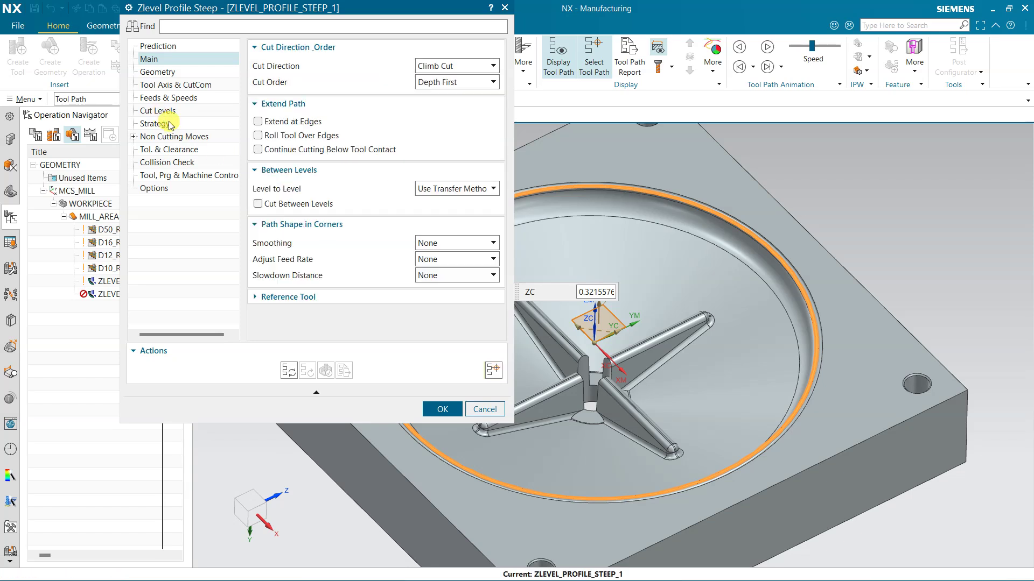
left_click(258, 203)
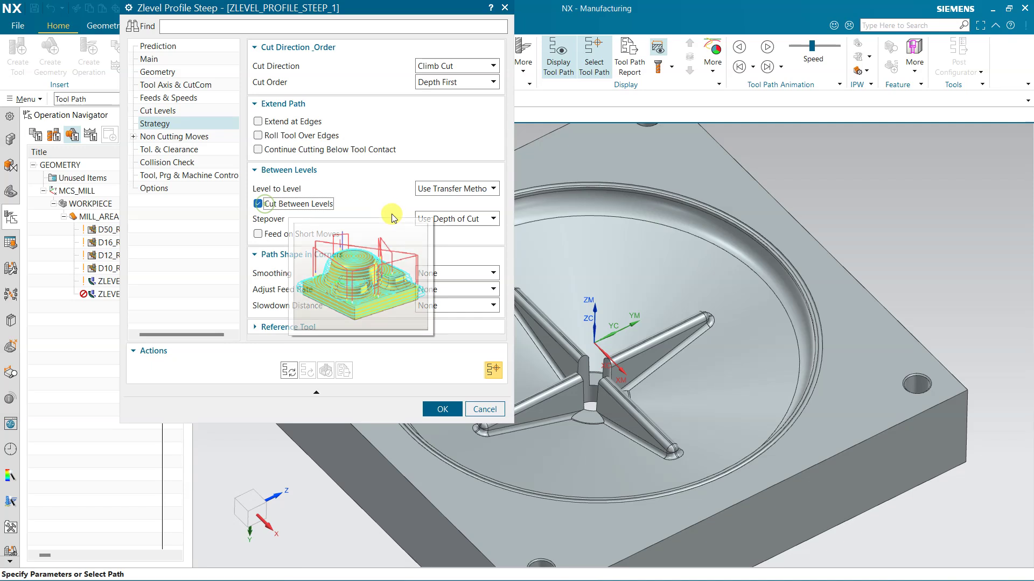
left_click(445, 189)
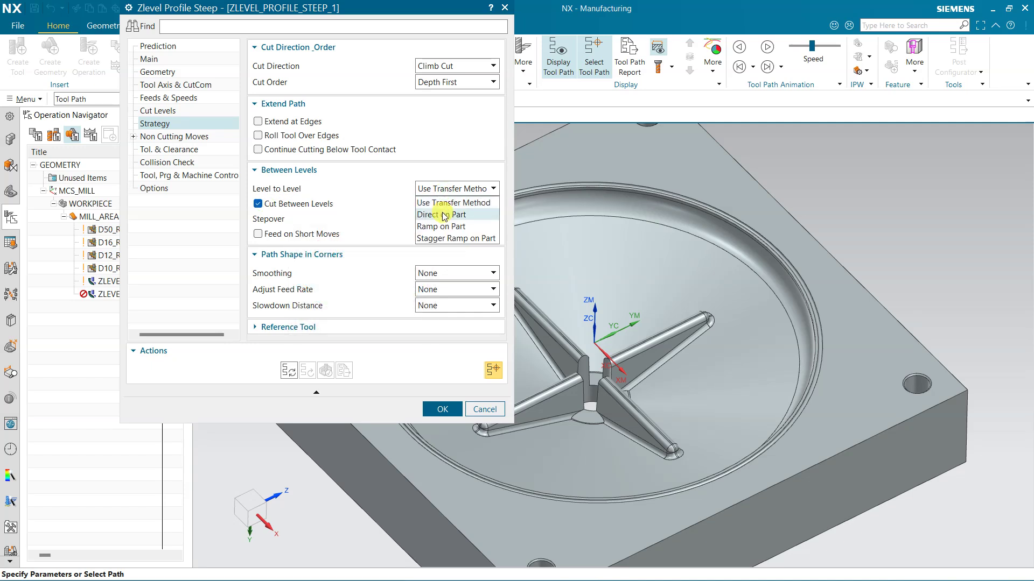
left_click(430, 66)
left_click(434, 101)
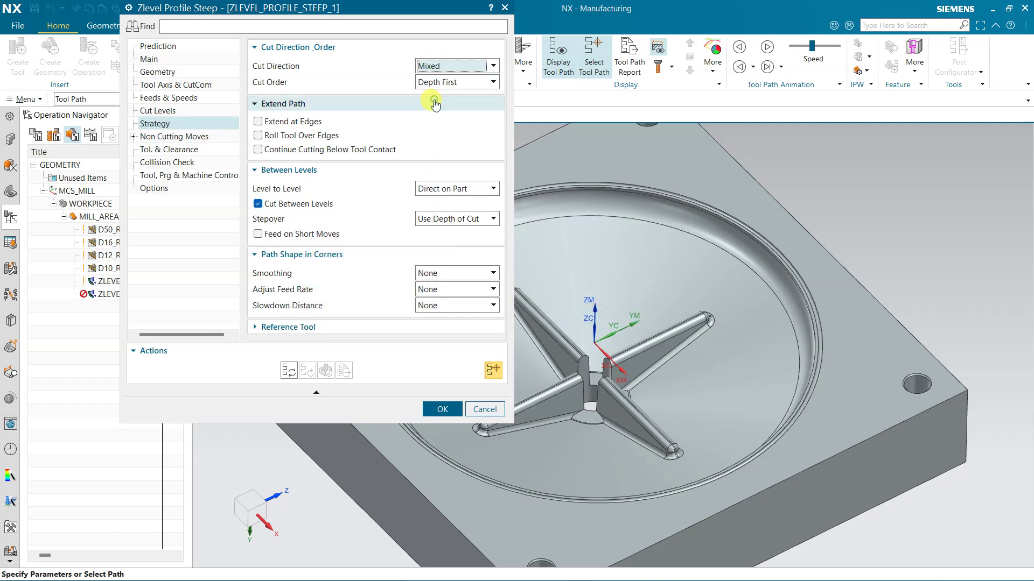
Assign BALL_MILL_10 as the reference tool and generate the BALL_MILL_5.8 Zlevel tool path.
left_click(290, 327)
left_click(416, 331)
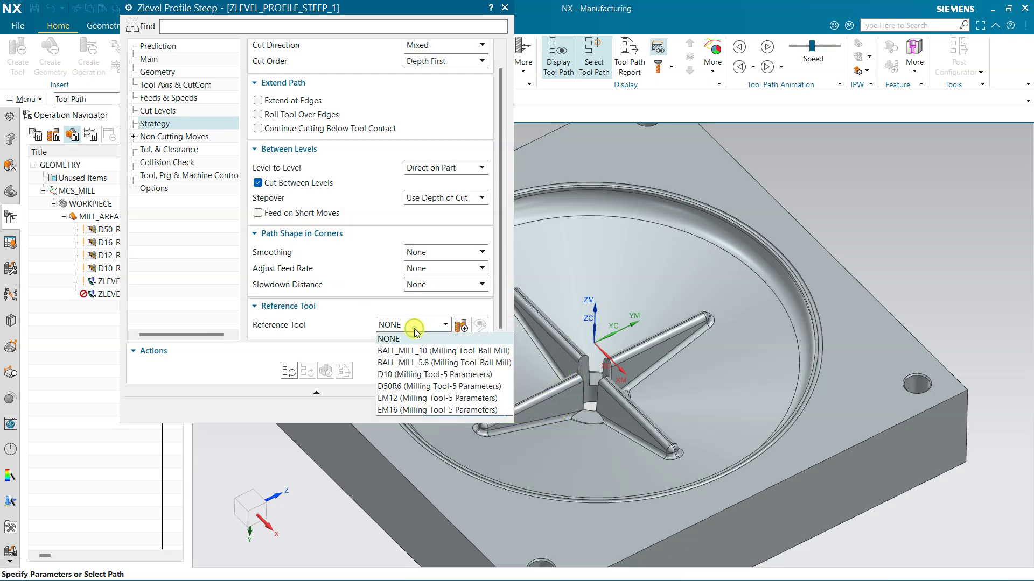
left_click(396, 349)
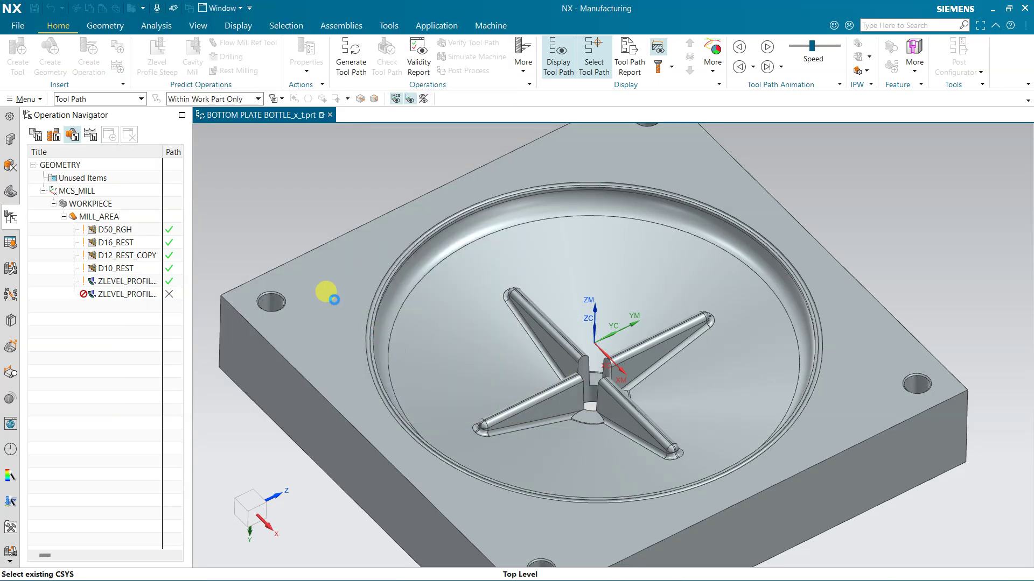
middle_click(296, 212)
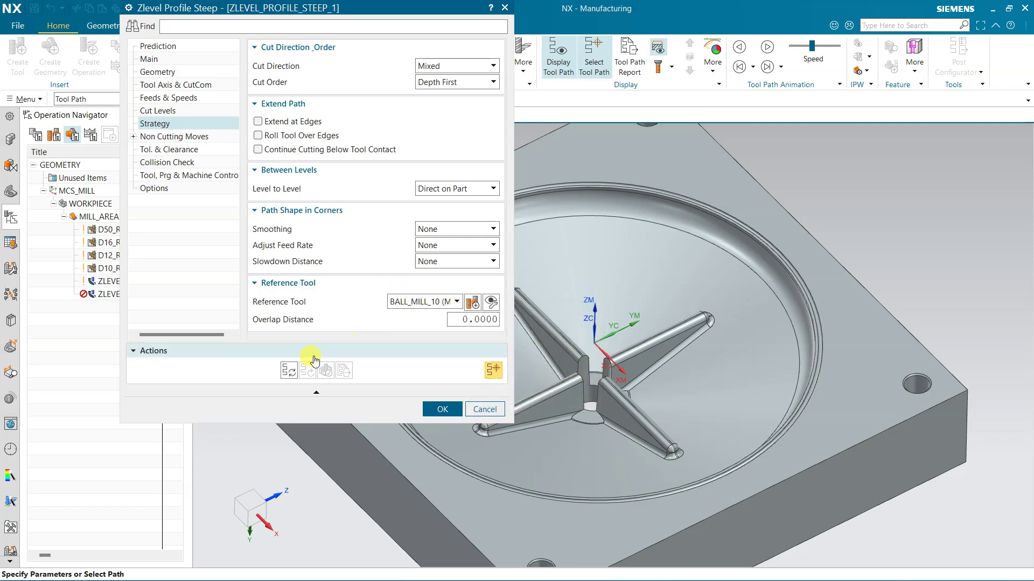
left_click(293, 376)
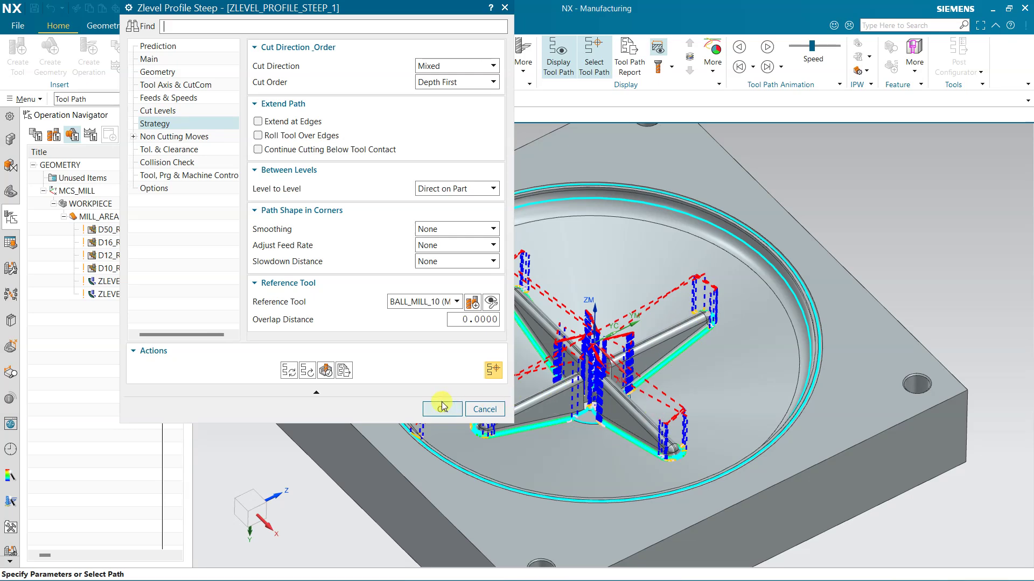
Simulate the BALL_MILL_5.8 tool path's material removal in 3D Dynamic and accept the operation.
middle_click(324, 368)
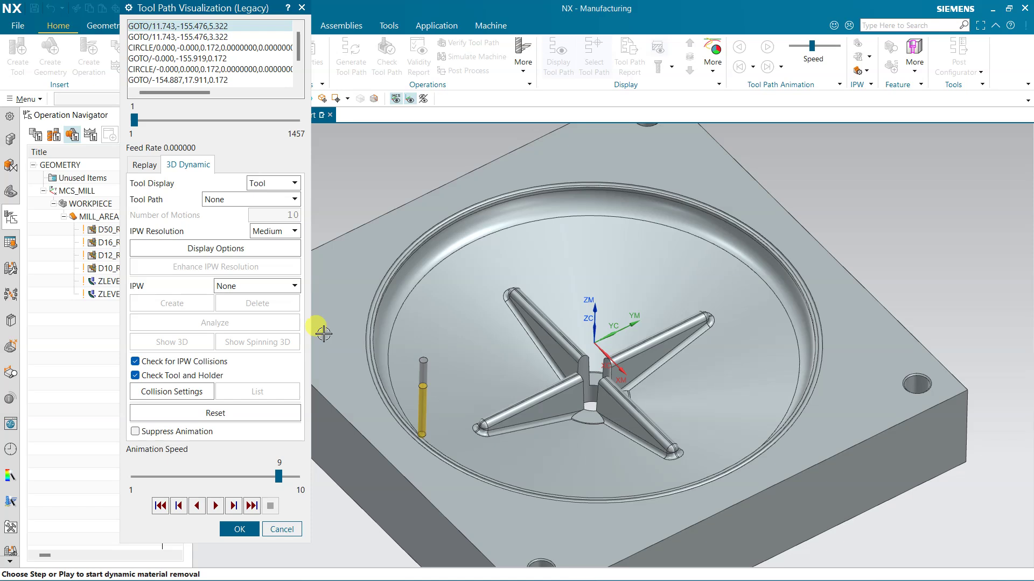
left_click(214, 506)
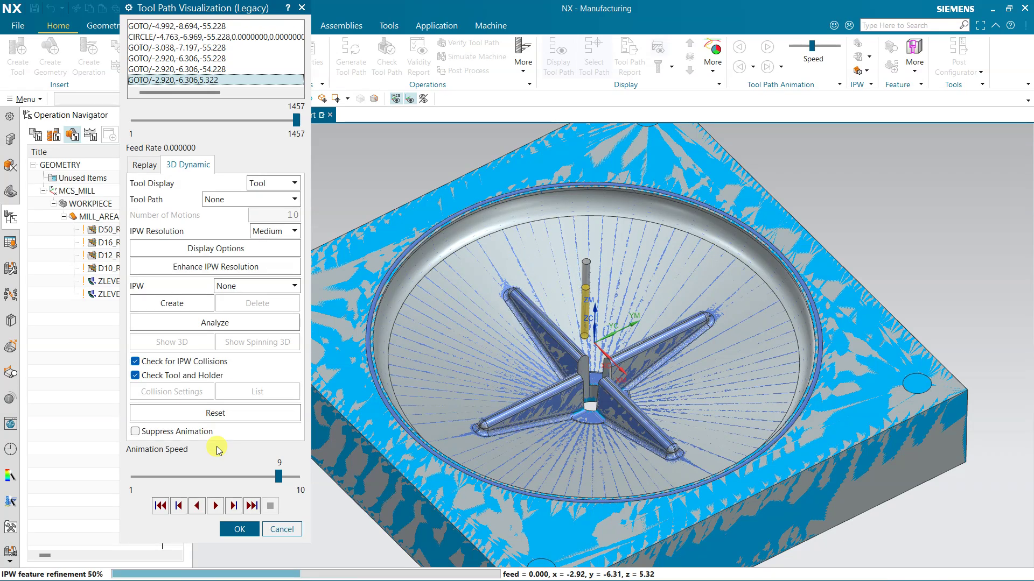
left_click(240, 529)
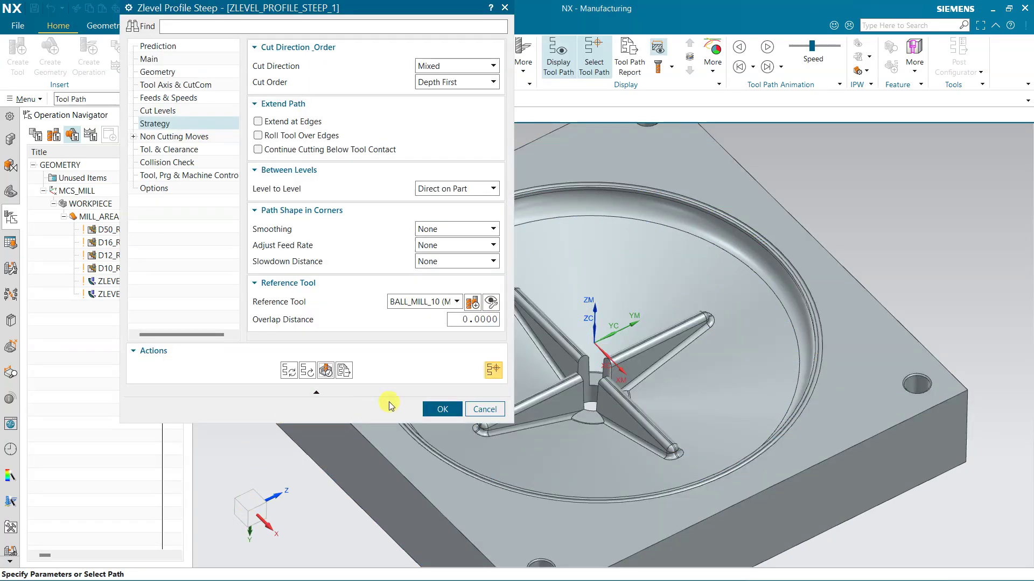
left_click(437, 409)
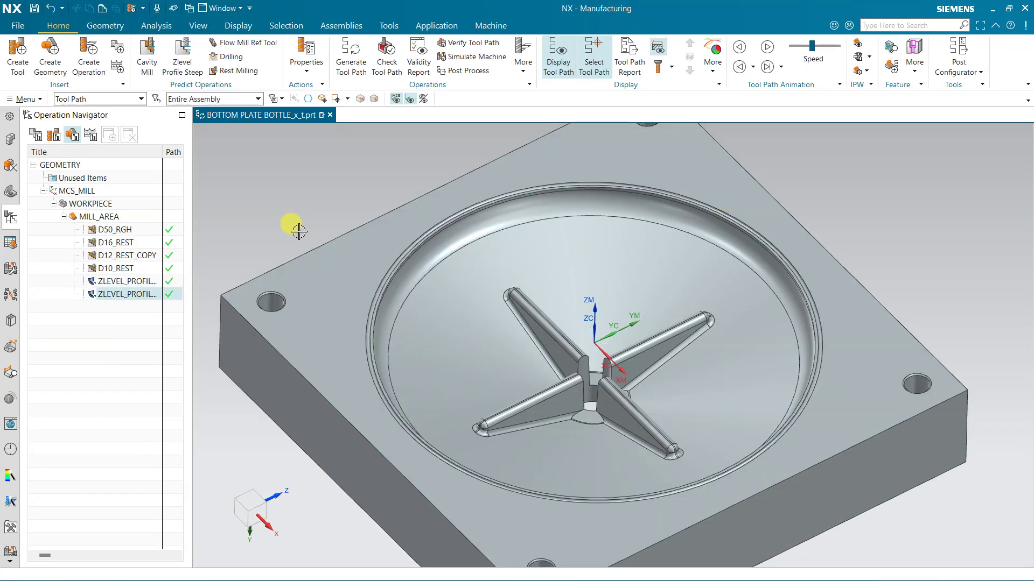